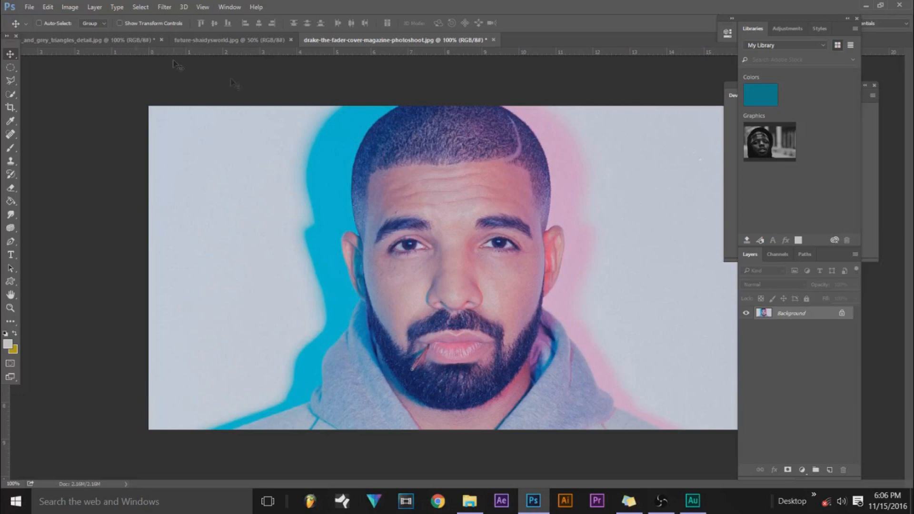
Unlock the Background layer of the drake-the-fader-cover-magazine-photoshoot.jpg image so it becomes editable.
click(9, 66)
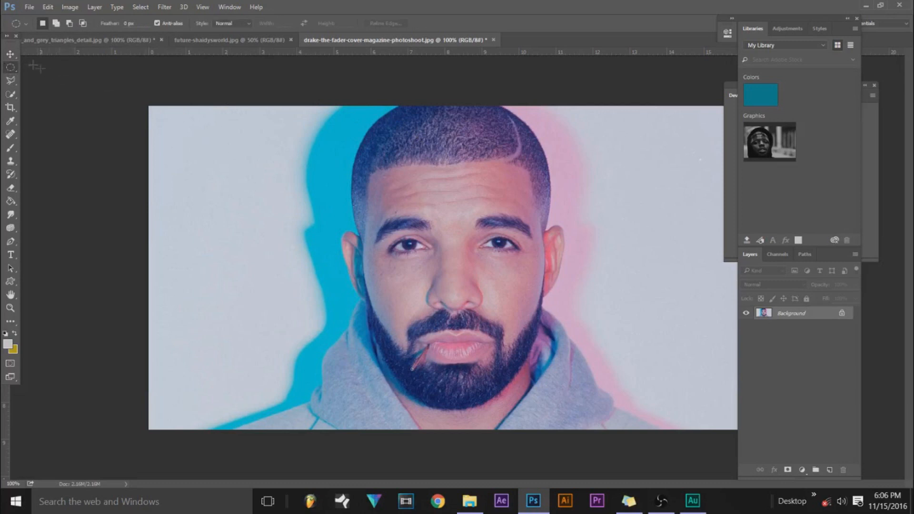
click(10, 54)
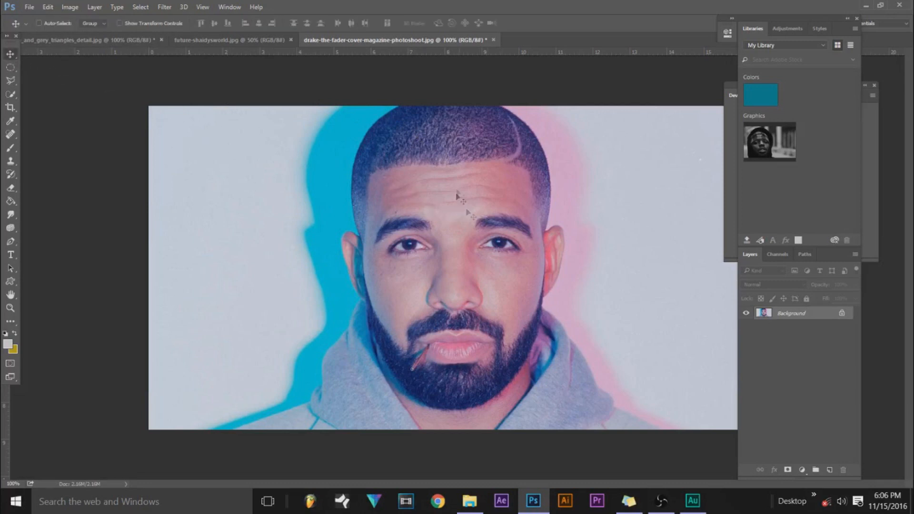
click(841, 312)
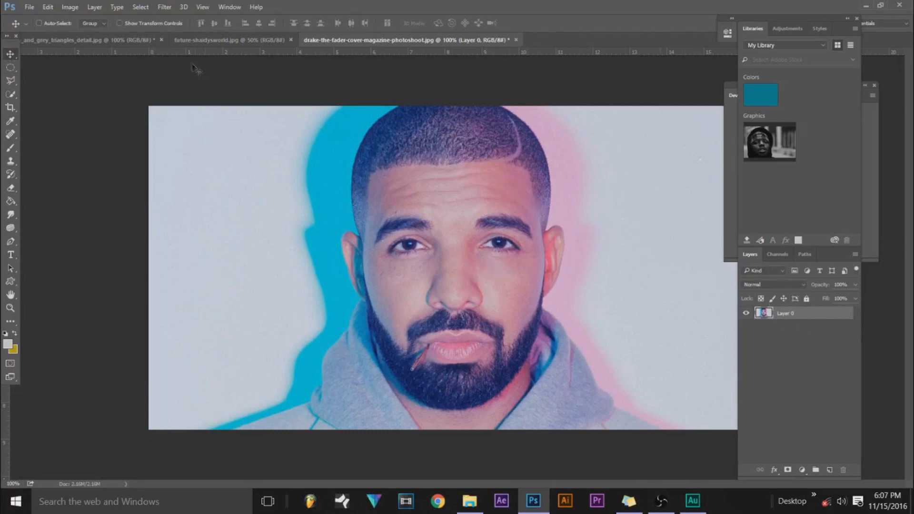
Compare the open portrait photos and the grey triangles background image, ending on the drake-the-fader-cover photo.
click(207, 41)
click(329, 43)
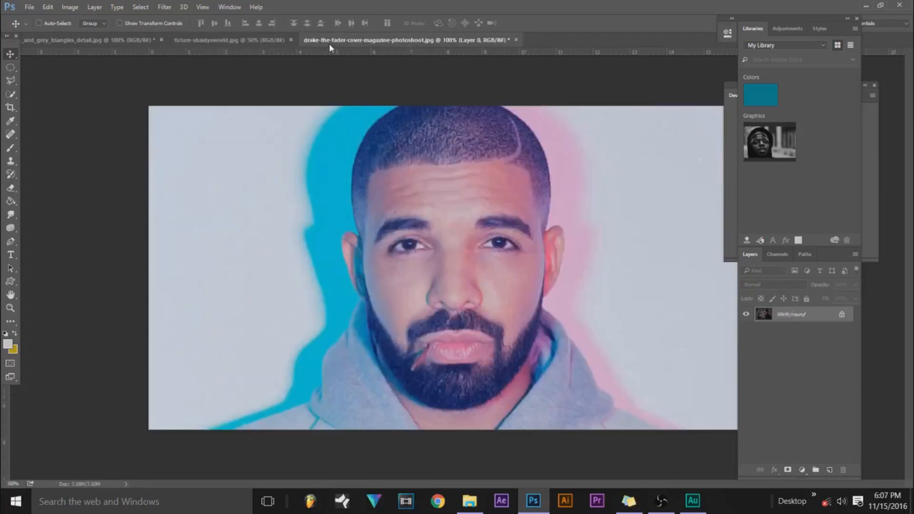
click(199, 38)
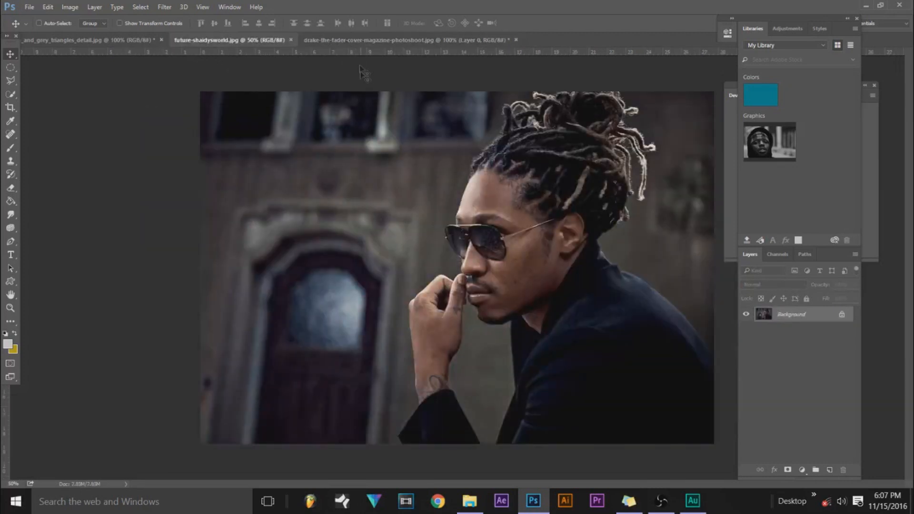
click(353, 41)
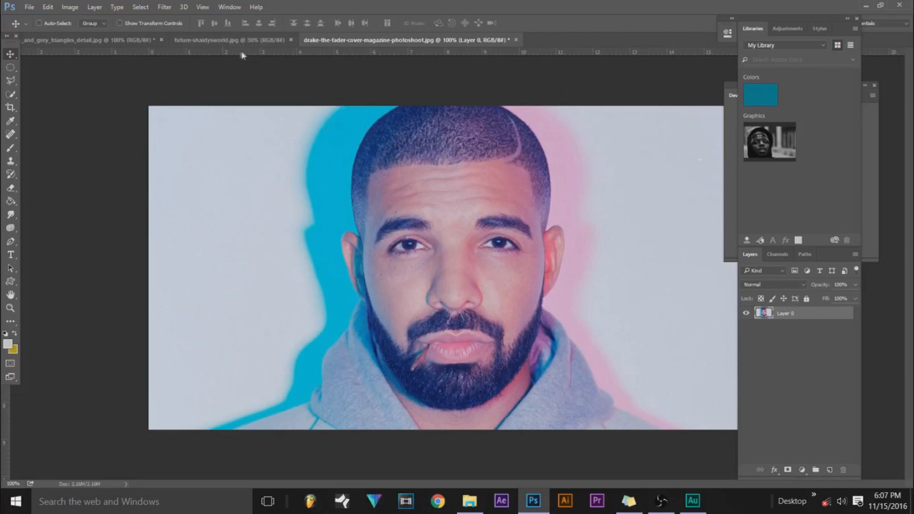
click(233, 41)
click(382, 41)
click(101, 41)
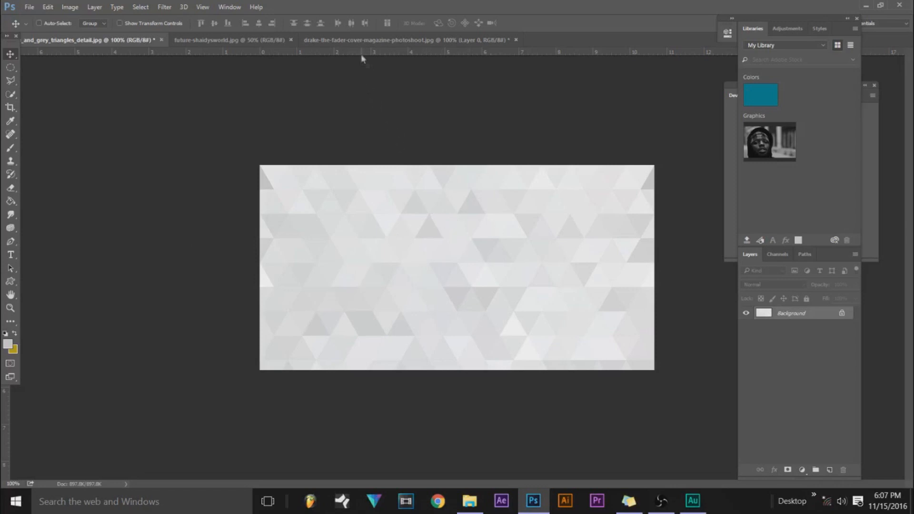
click(357, 42)
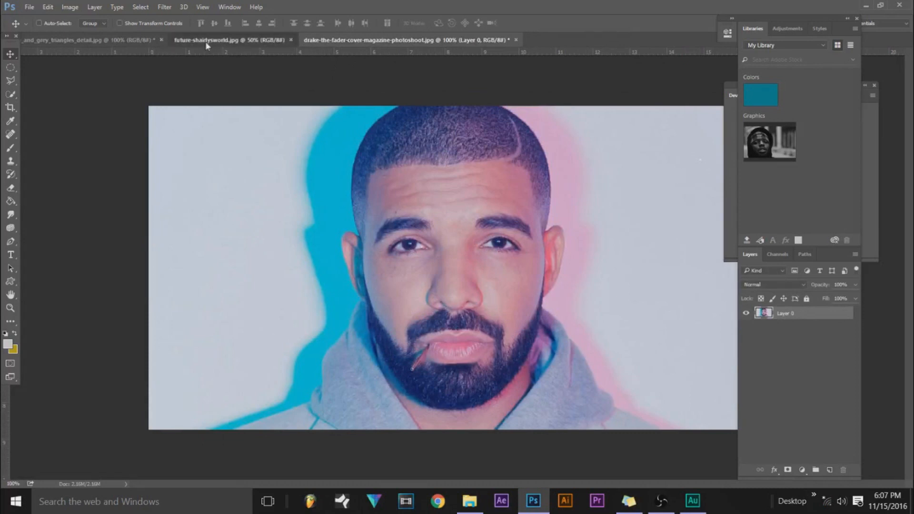
click(205, 41)
click(359, 41)
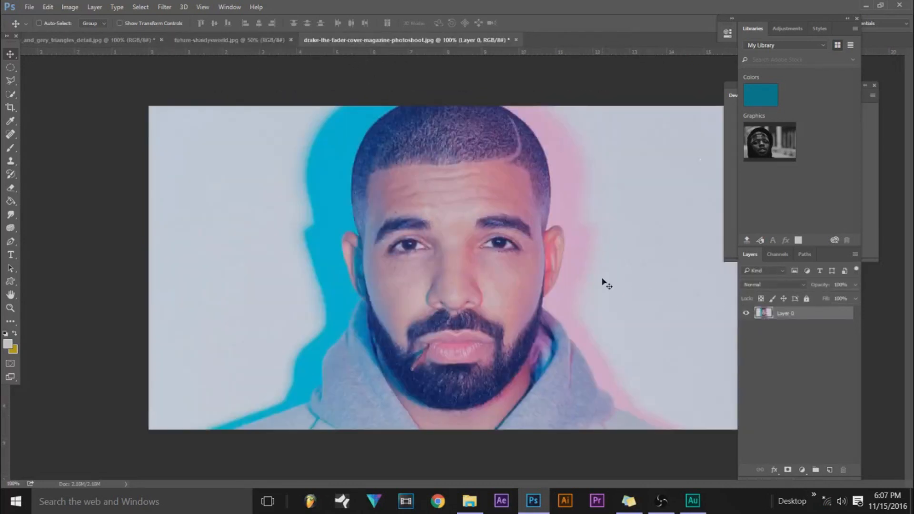
double_click(822, 314)
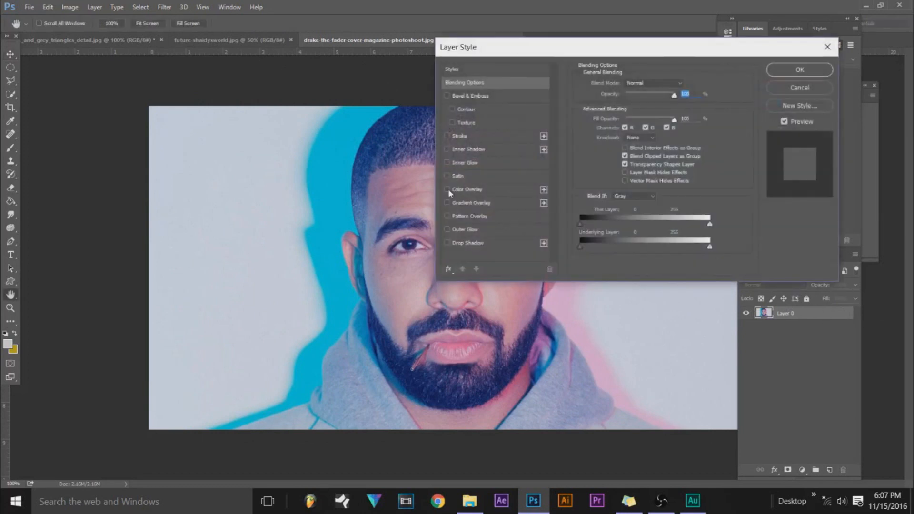
click(447, 190)
click(477, 190)
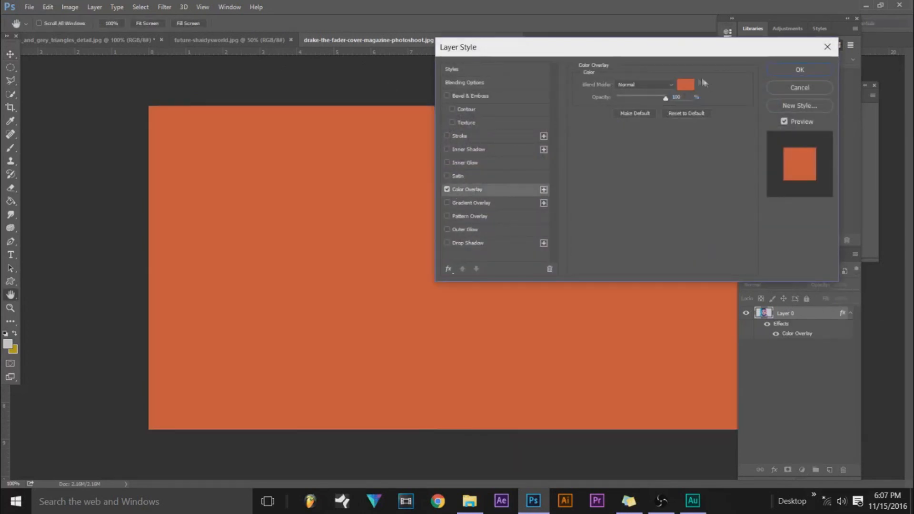
drag(665, 97, 650, 96)
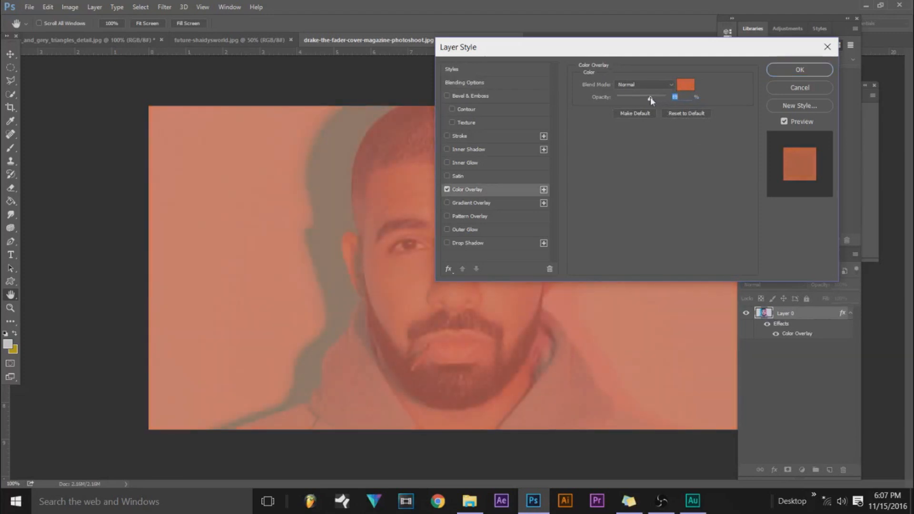
drag(606, 54, 753, 35)
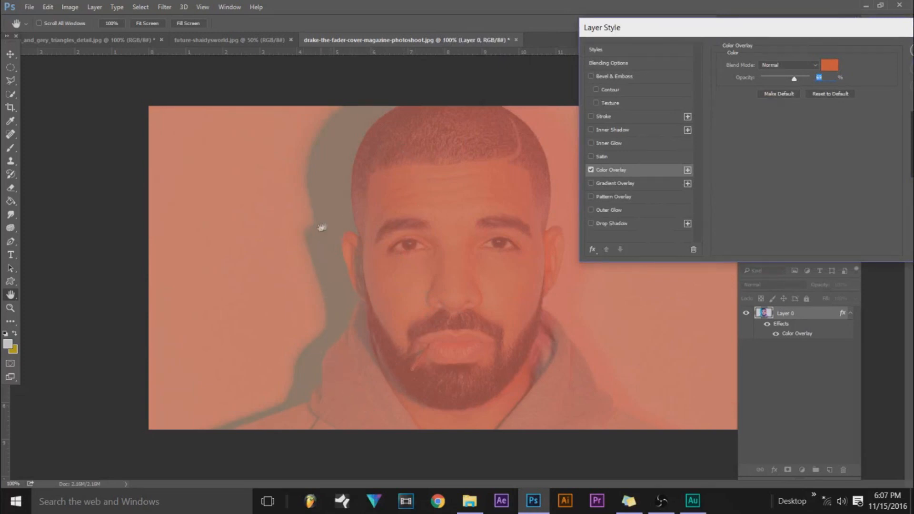
drag(690, 26, 558, 56)
click(464, 203)
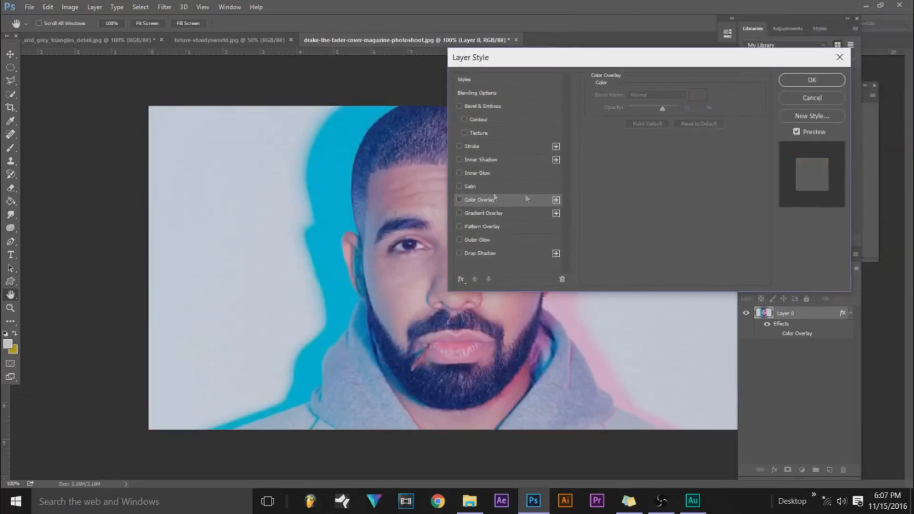
click(800, 99)
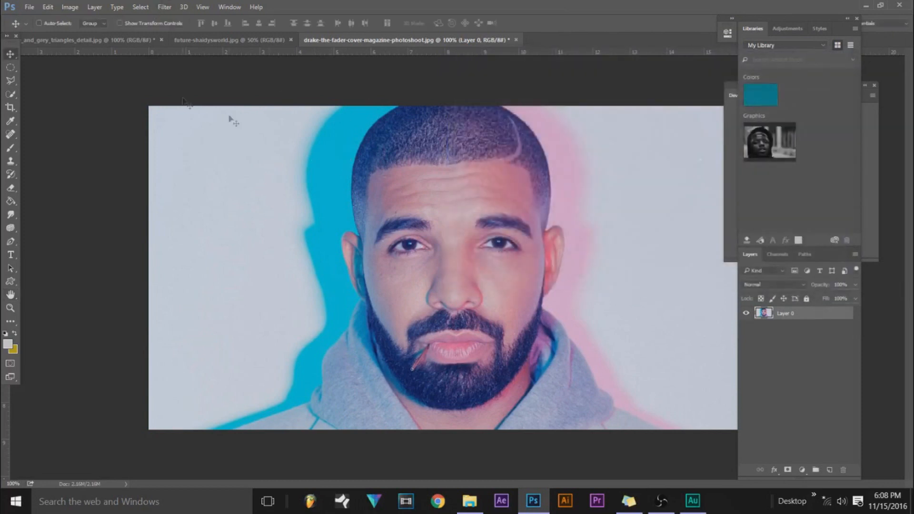
Desaturate the portrait layer with a Hue/Saturation adjustment, setting Saturation to -100.
click(68, 8)
mouse_move(85, 38)
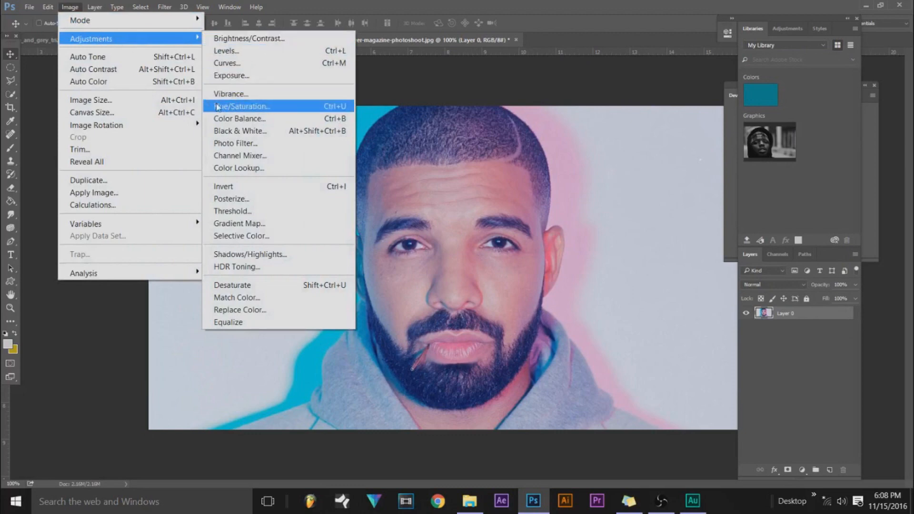
click(261, 106)
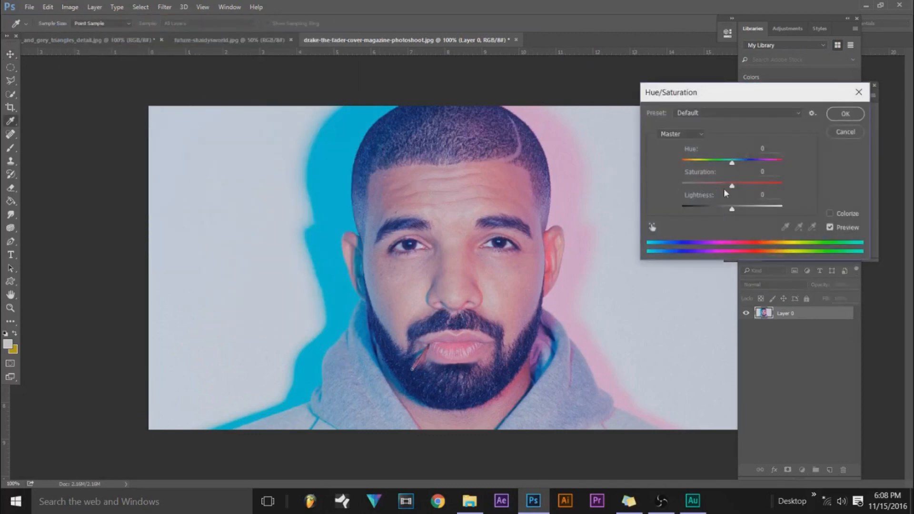
drag(732, 188, 790, 221)
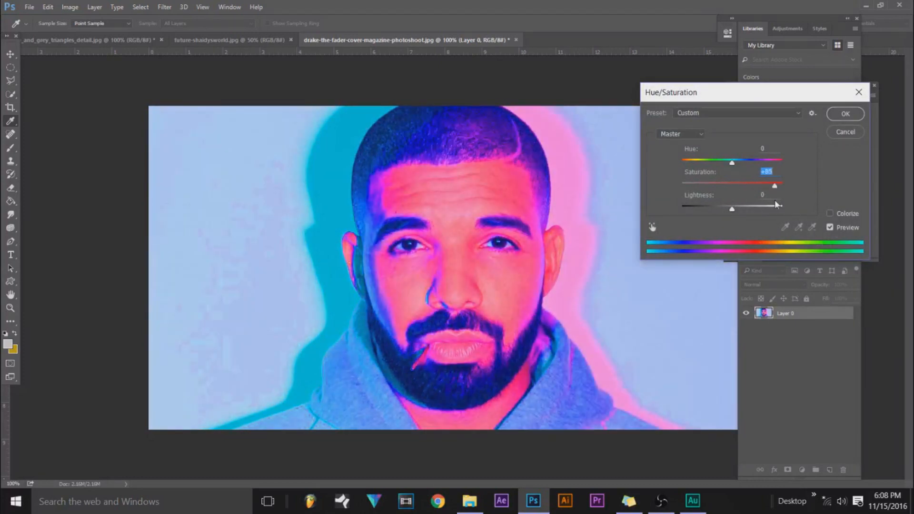
drag(775, 201, 598, 147)
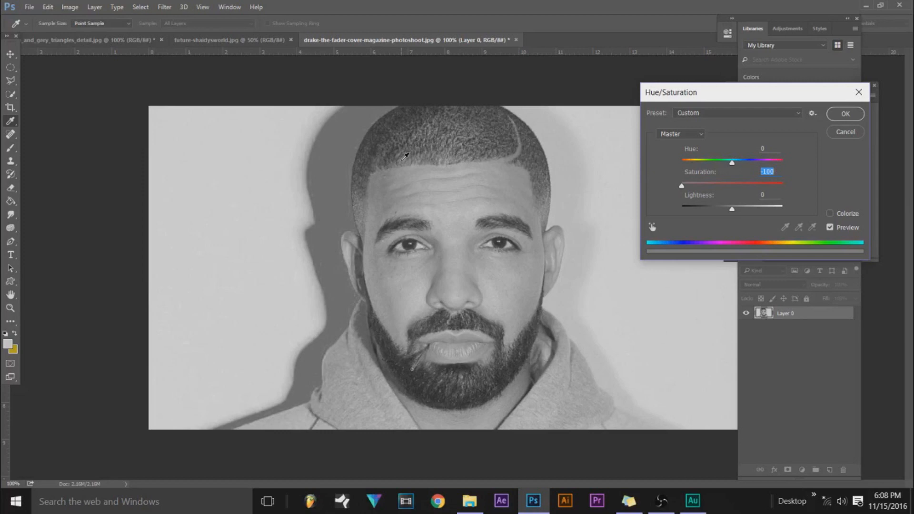
click(839, 119)
key(v)
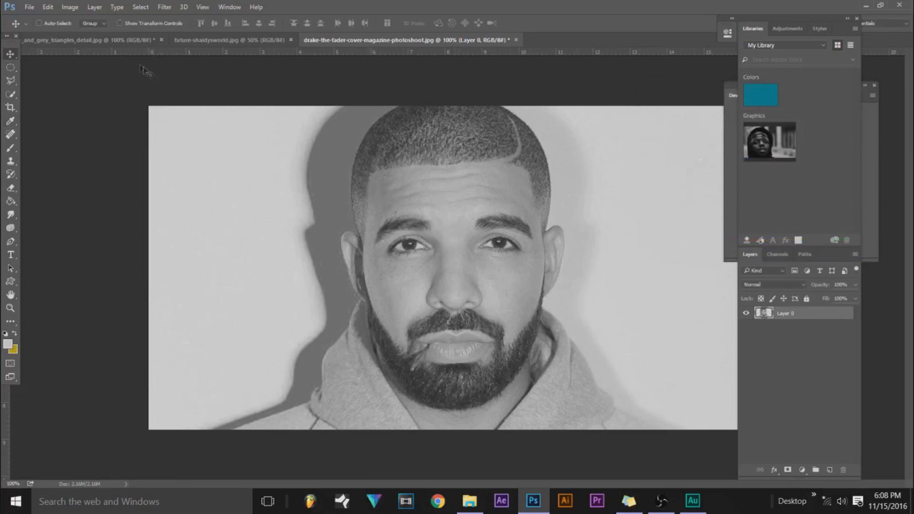
Start a Photo Filter adjustment on the greyscale portrait, using a custom color and 100% density.
click(69, 6)
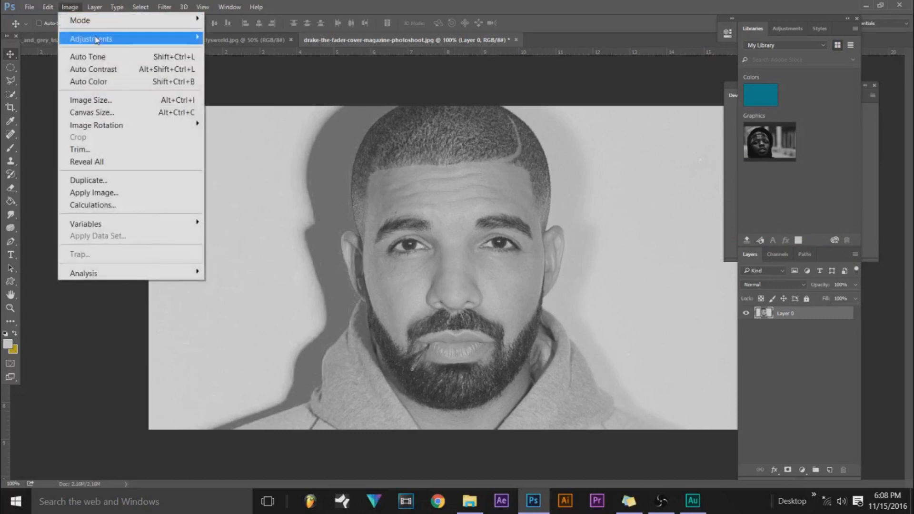
mouse_move(186, 42)
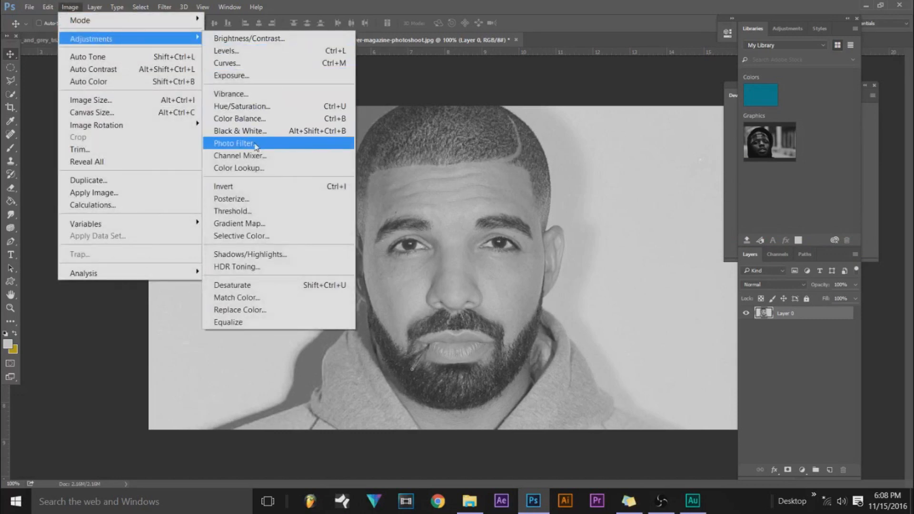
click(236, 144)
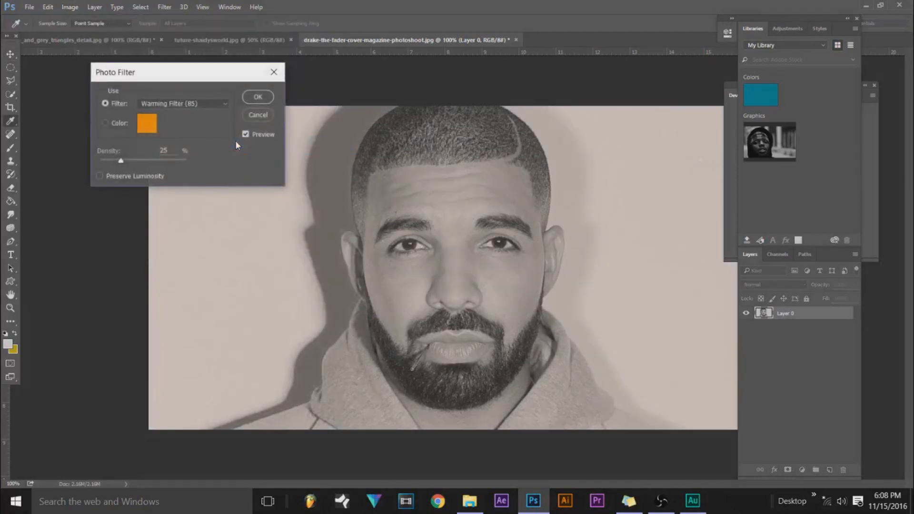
click(472, 116)
drag(486, 153, 576, 158)
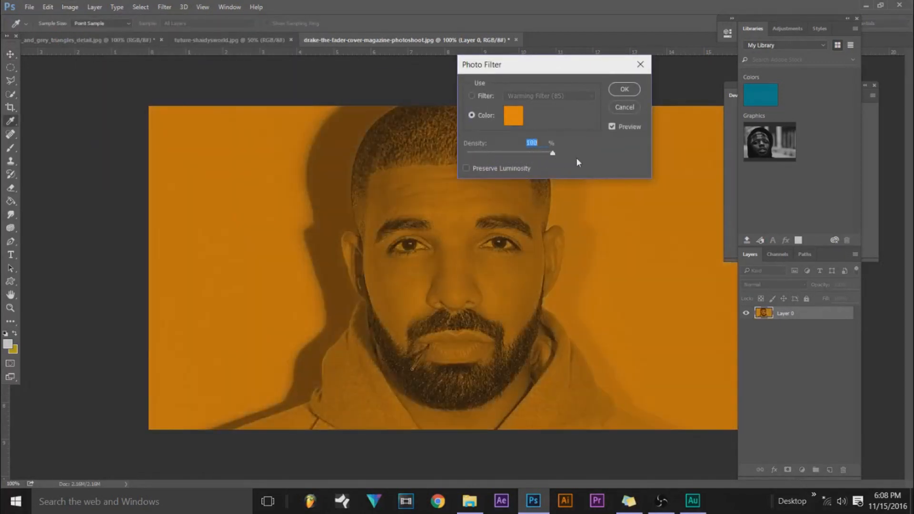
Set the Photo Filter color to red e31a1a and apply the filter to the portrait.
click(513, 115)
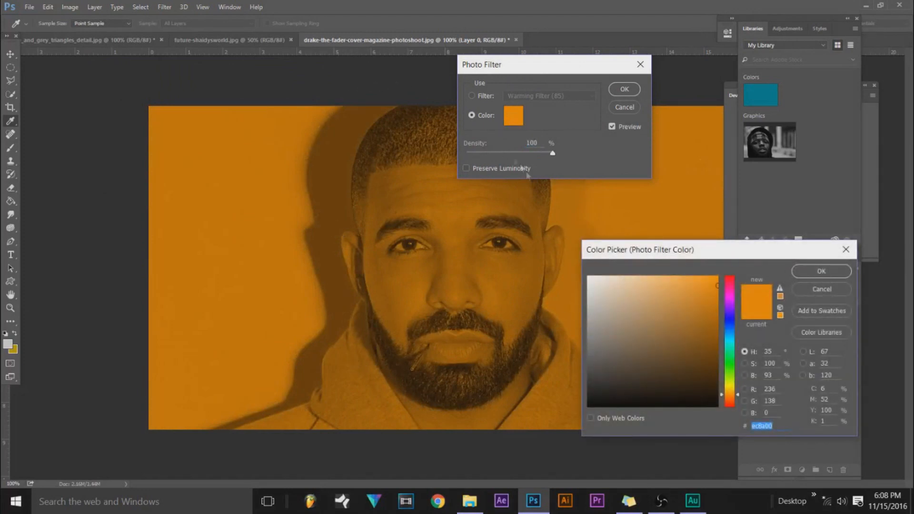
mouse_move(683, 367)
mouse_down()
mouse_move(678, 320)
mouse_move(691, 311)
mouse_up()
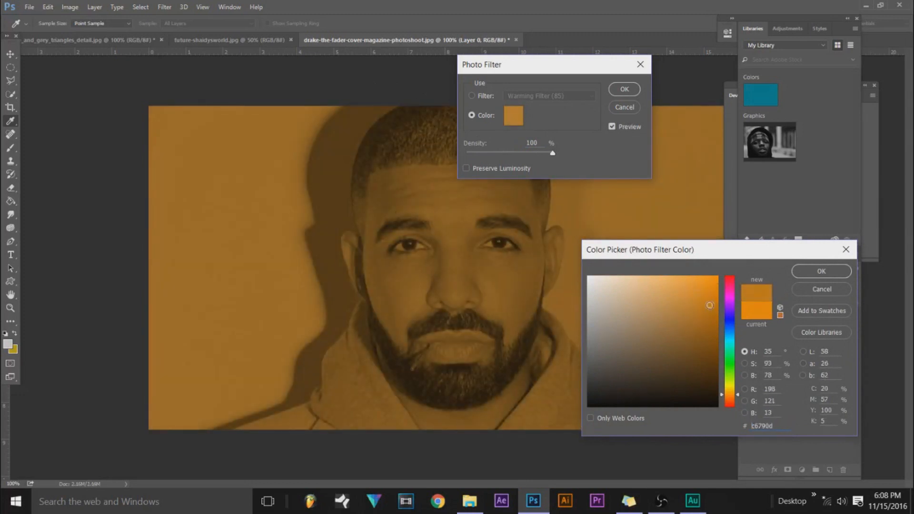
click(731, 302)
drag(732, 308, 735, 417)
drag(668, 338, 704, 289)
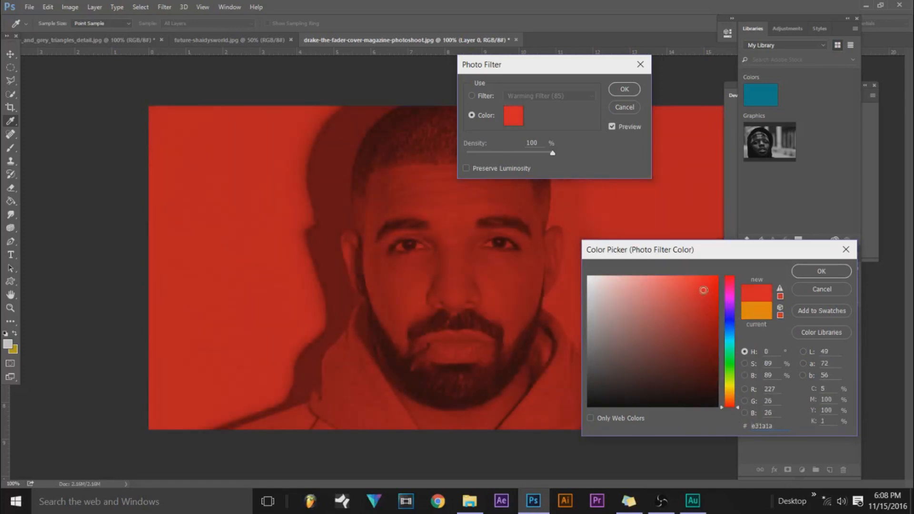
click(797, 275)
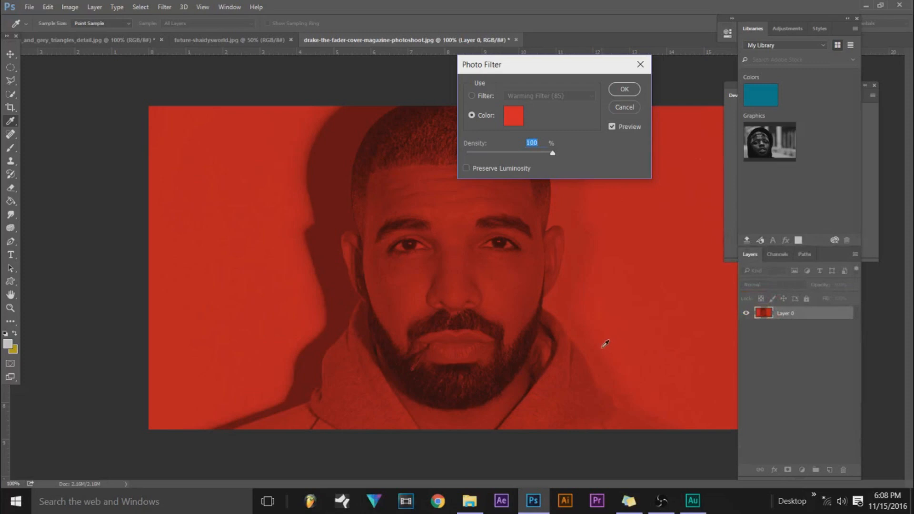
click(625, 90)
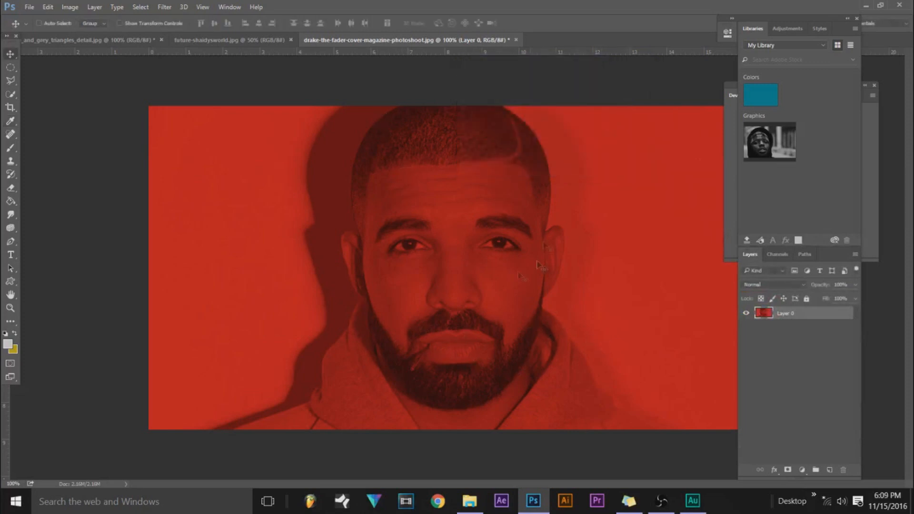
double_click(821, 313)
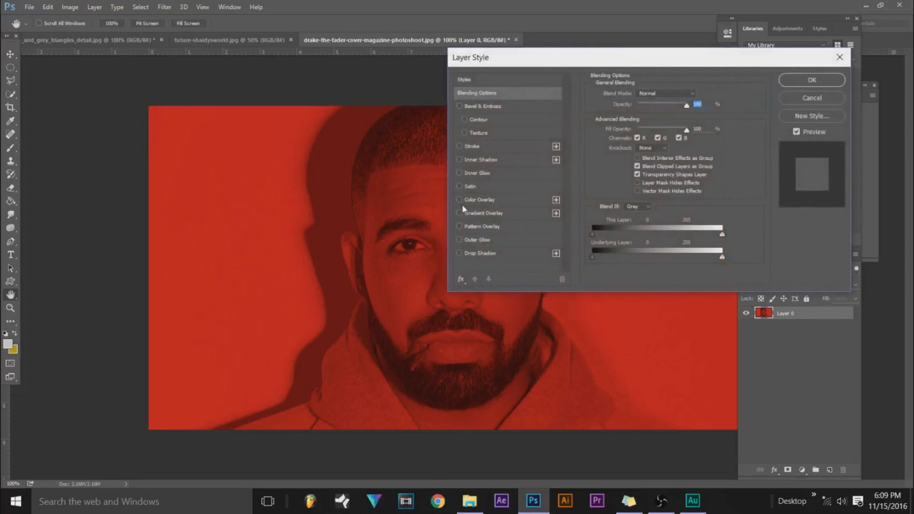
click(459, 200)
click(698, 95)
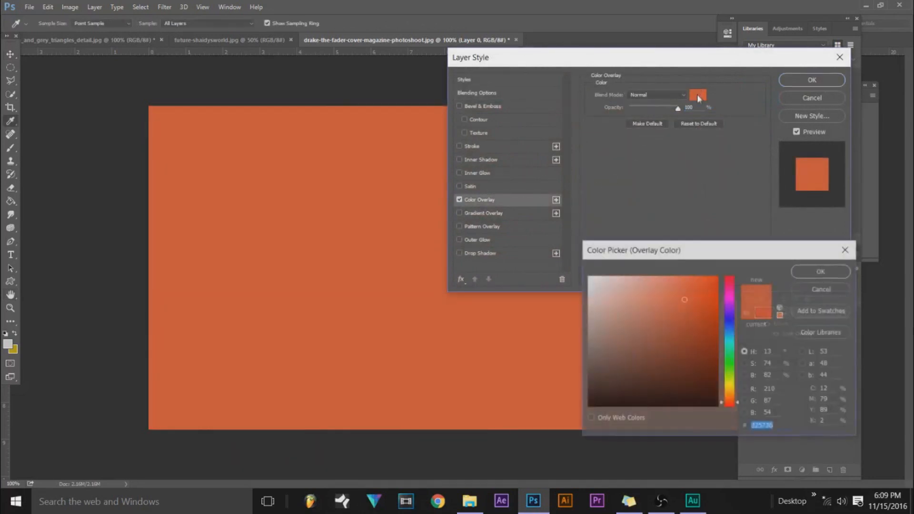
click(729, 405)
drag(708, 342, 737, 250)
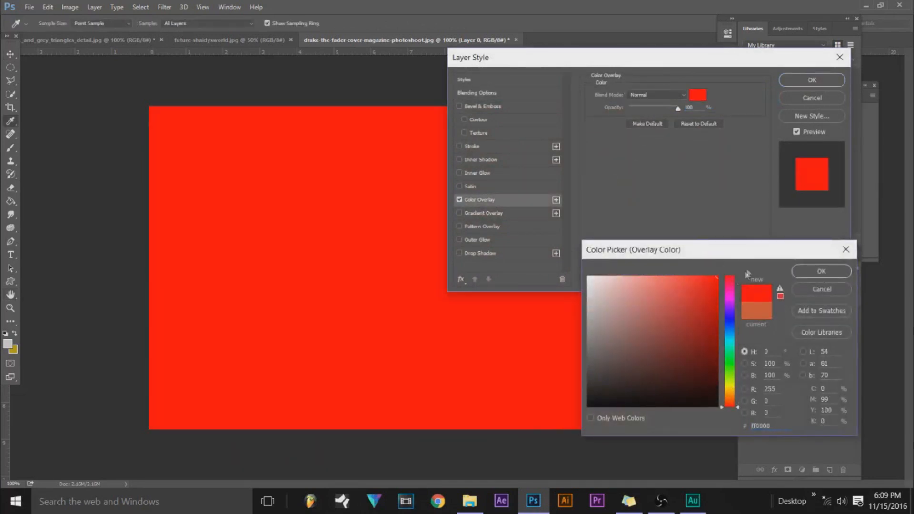
click(811, 273)
drag(677, 108, 642, 114)
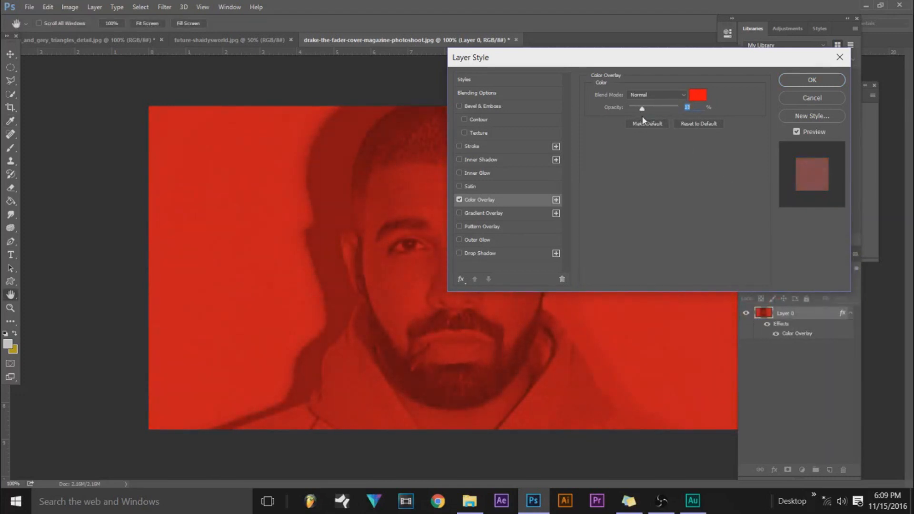
mouse_move(639, 120)
mouse_down()
mouse_move(621, 122)
mouse_move(632, 121)
mouse_up()
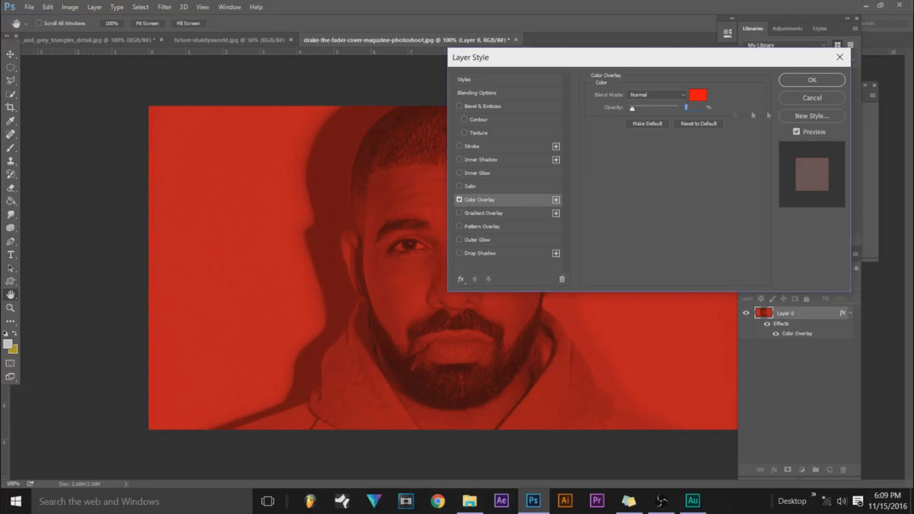
click(785, 98)
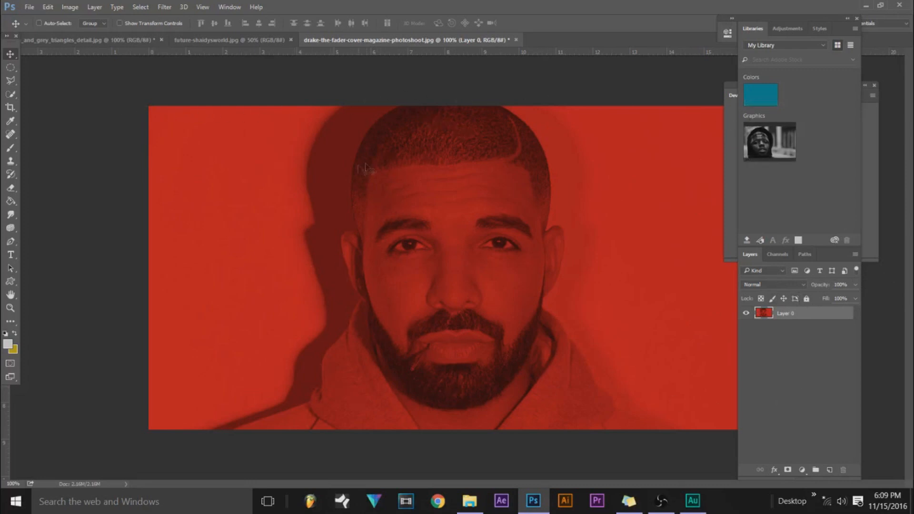
Unlock the background layer of the future-shaidysworld photo and desaturate it with Hue/Saturation, setting Saturation to -100.
click(220, 40)
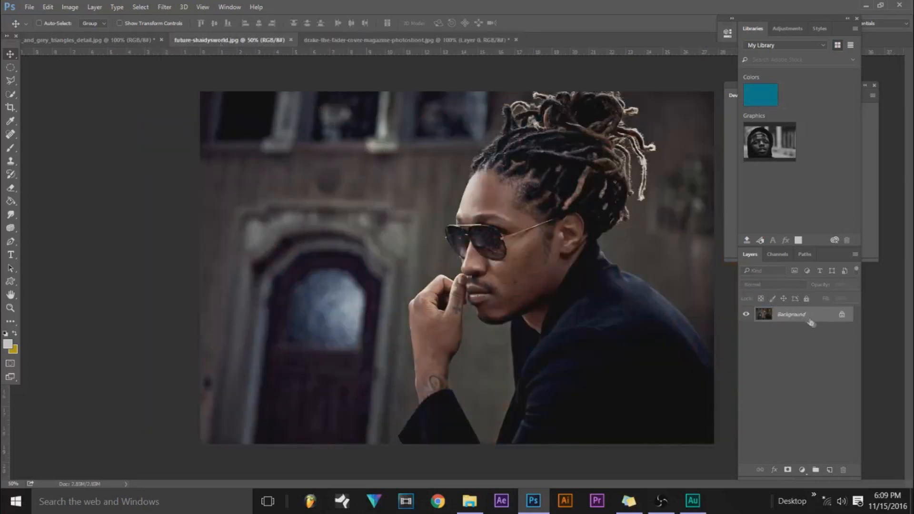
click(841, 315)
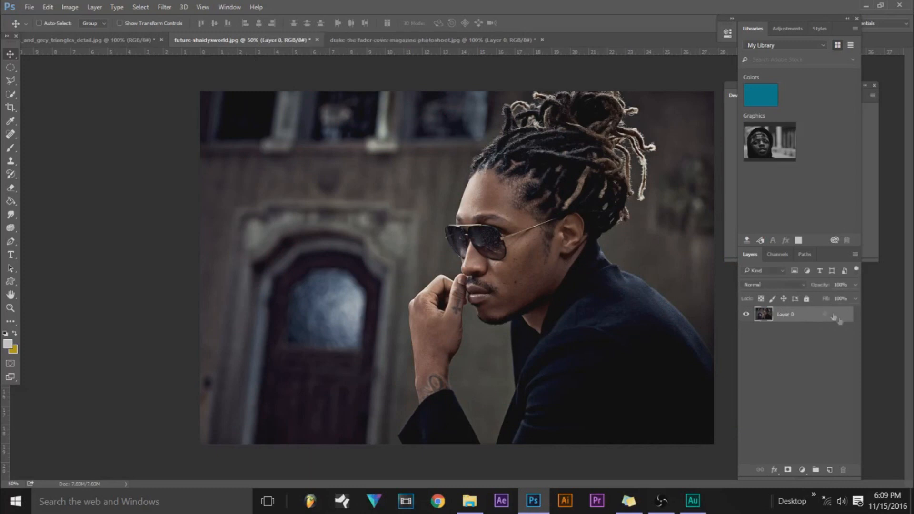
click(70, 8)
mouse_move(83, 39)
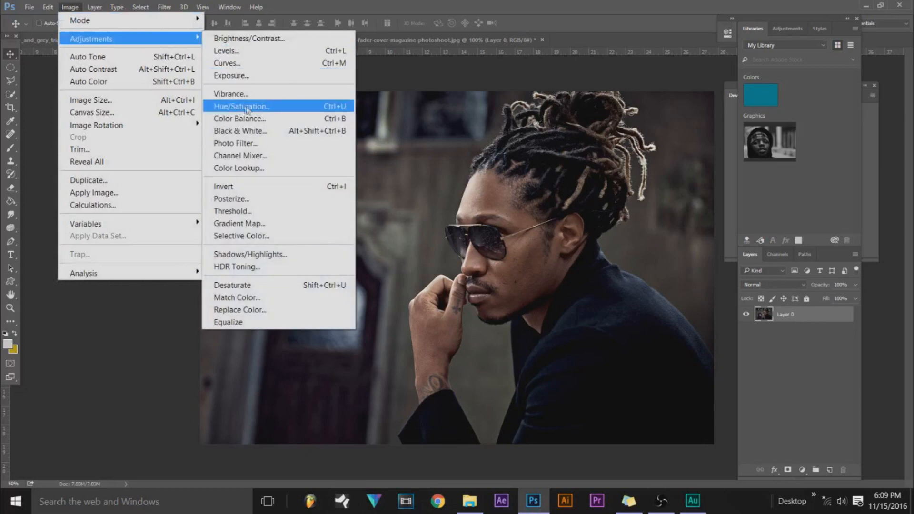
click(247, 106)
drag(732, 187, 663, 191)
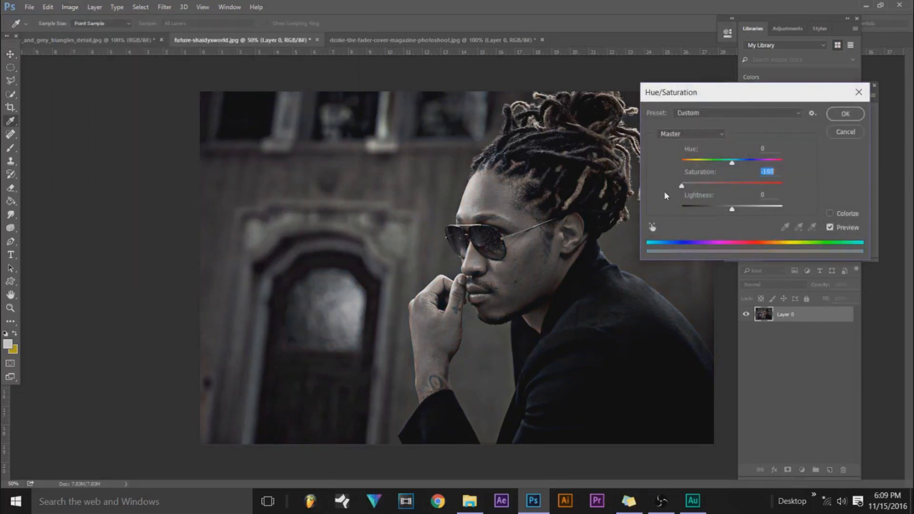
drag(732, 163, 739, 163)
drag(681, 185, 718, 160)
drag(761, 186, 653, 187)
click(845, 114)
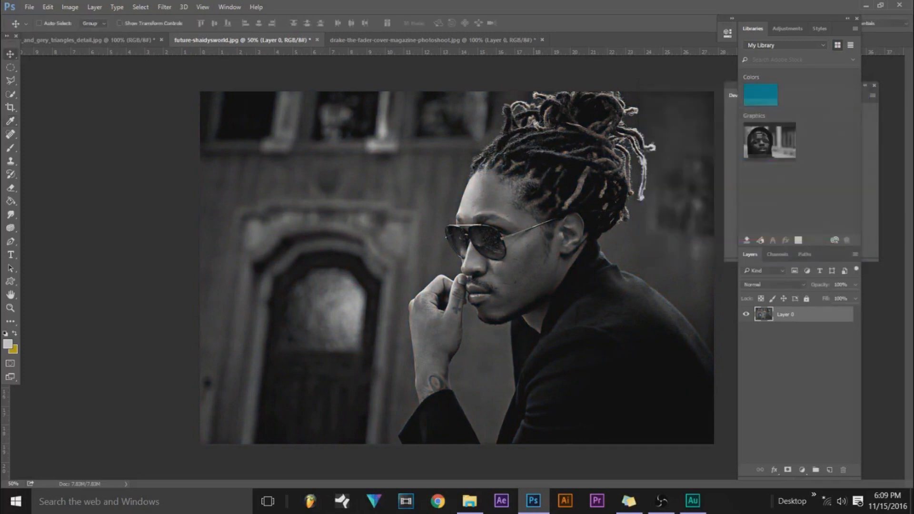
double_click(826, 320)
drag(528, 58, 677, 153)
click(608, 295)
click(628, 295)
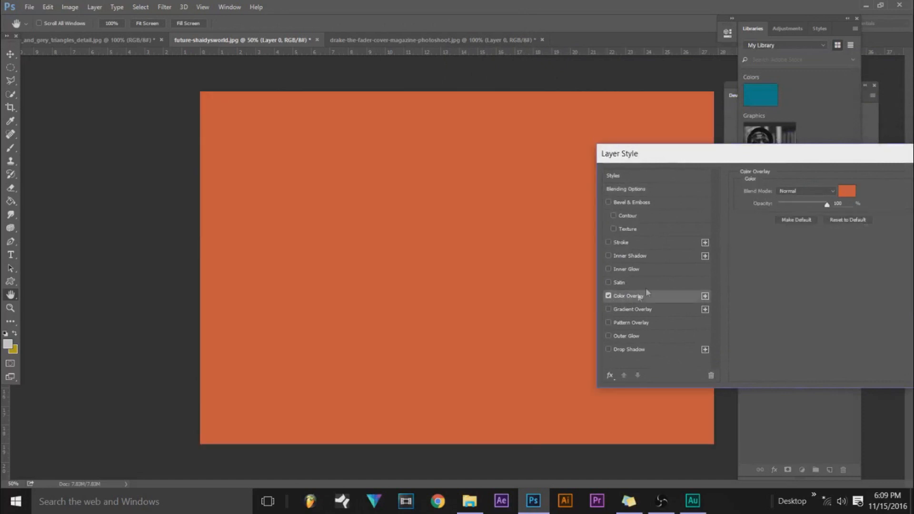
drag(835, 204, 801, 213)
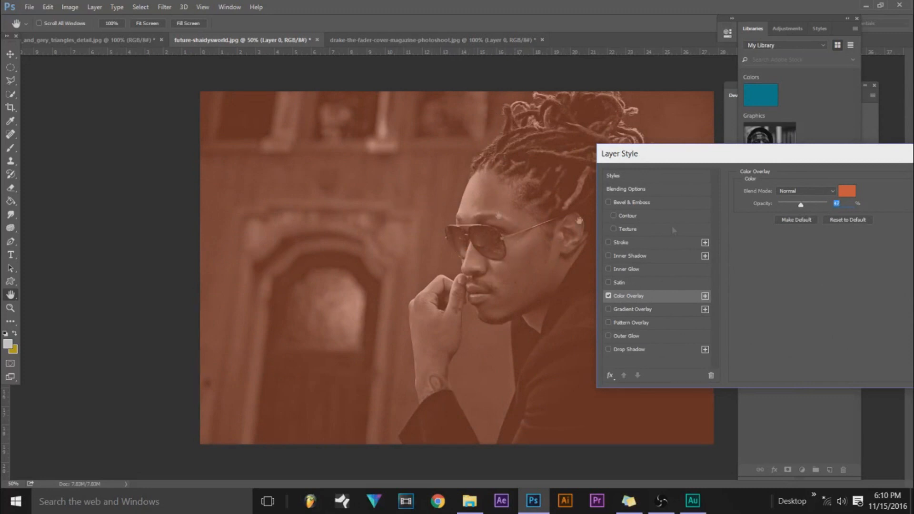
drag(806, 207, 810, 205)
drag(809, 160, 666, 146)
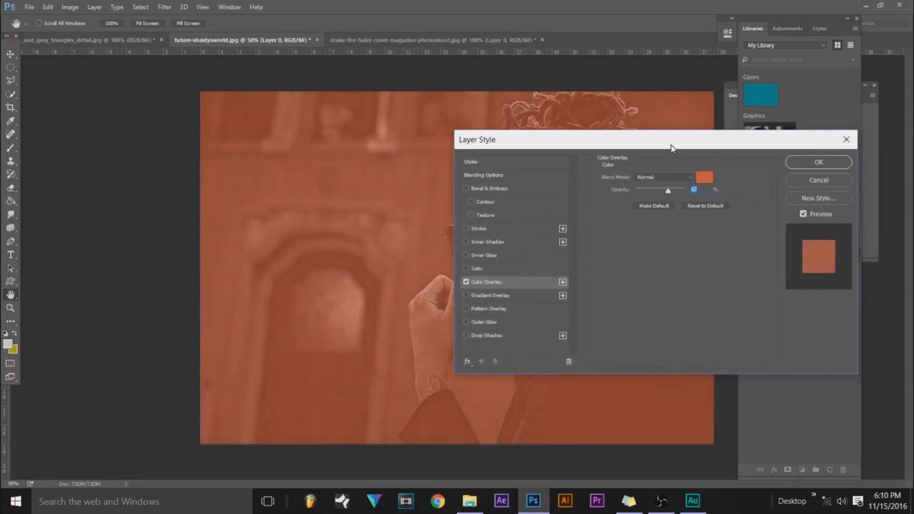
click(815, 180)
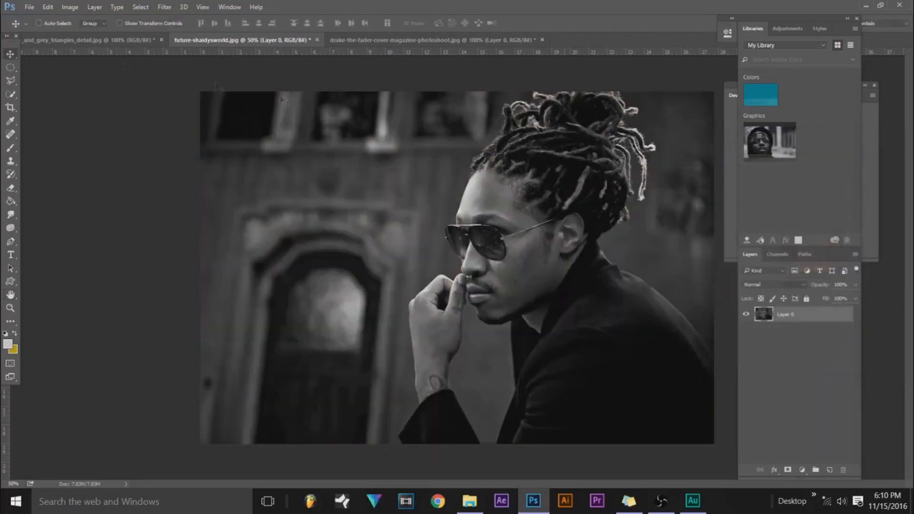
Start a Photo Filter adjustment on the greyscale future-shaidysworld portrait, using a custom color and 100% density.
click(70, 7)
mouse_move(90, 39)
click(269, 143)
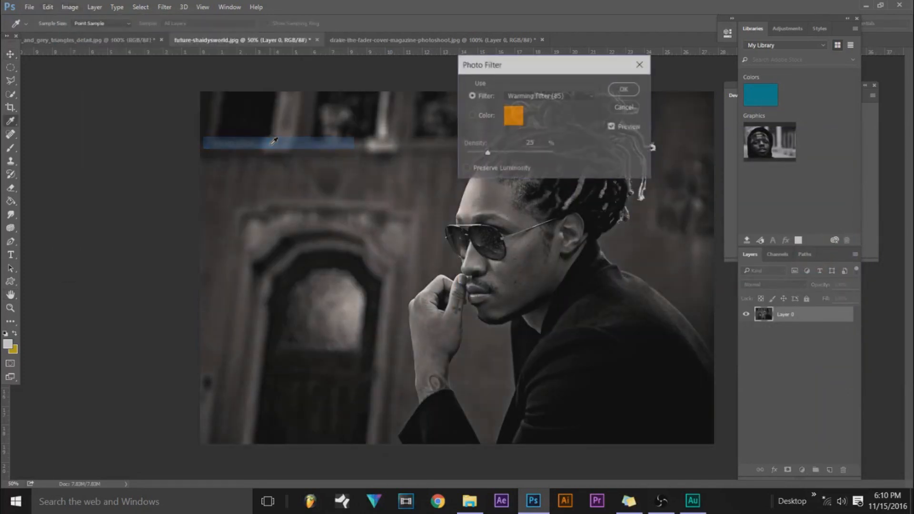
click(471, 115)
drag(490, 84, 566, 85)
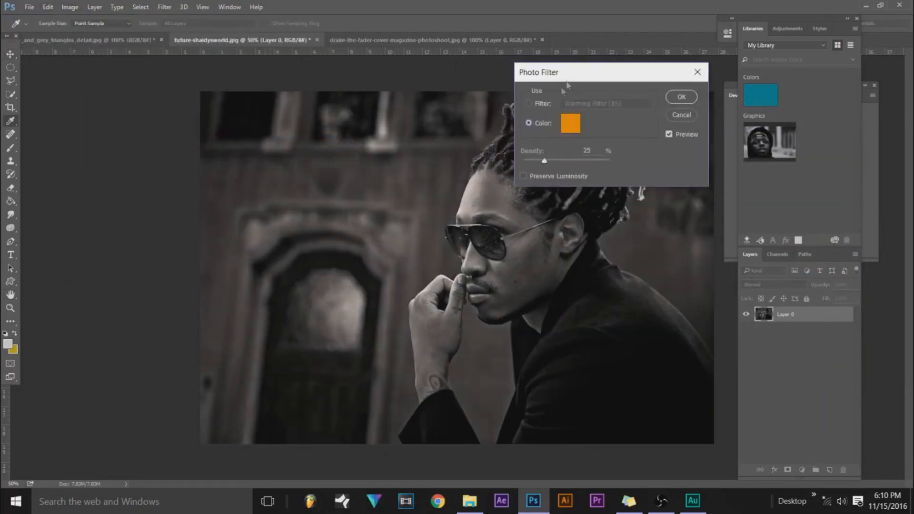
drag(556, 161, 641, 163)
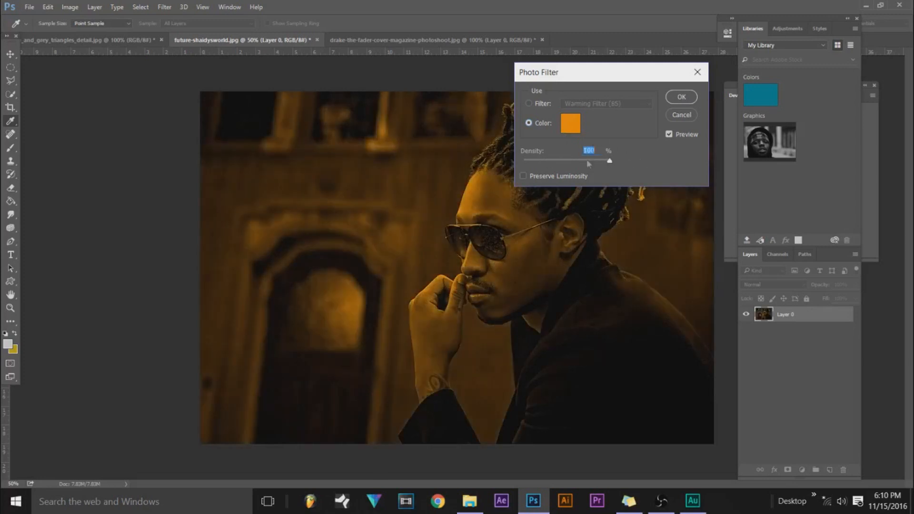
Change the Photo Filter color to a bright magenta-purple and apply the filter to the portrait.
click(571, 128)
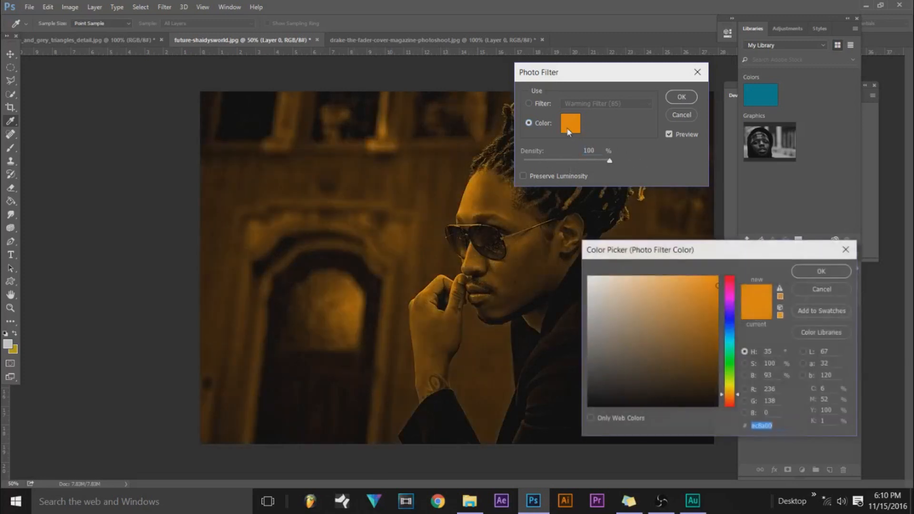
mouse_move(737, 317)
mouse_down()
mouse_move(702, 294)
mouse_move(736, 307)
mouse_up()
click(821, 271)
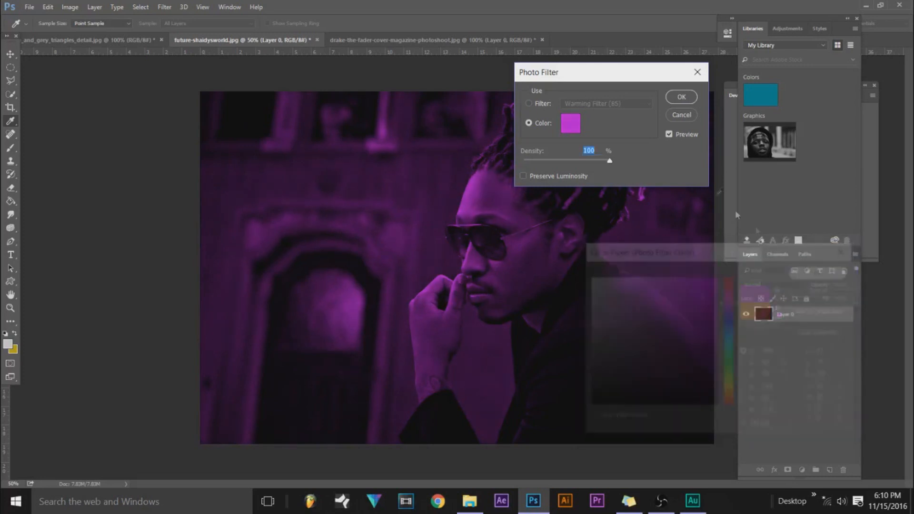
mouse_move(610, 162)
mouse_down()
mouse_move(597, 164)
mouse_move(626, 164)
mouse_up()
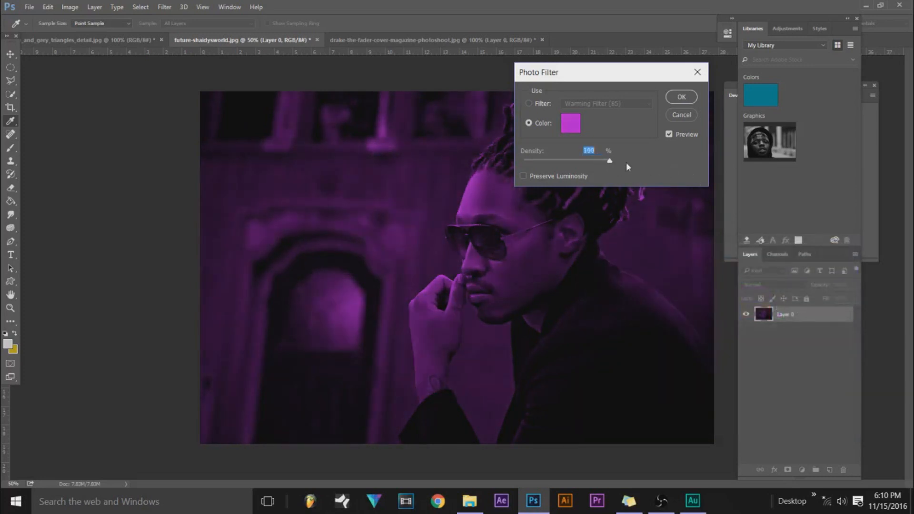
click(682, 97)
Add a Color Overlay effect to the portrait layer, using purple with RGB values 128, 54, 210.
double_click(827, 316)
click(474, 281)
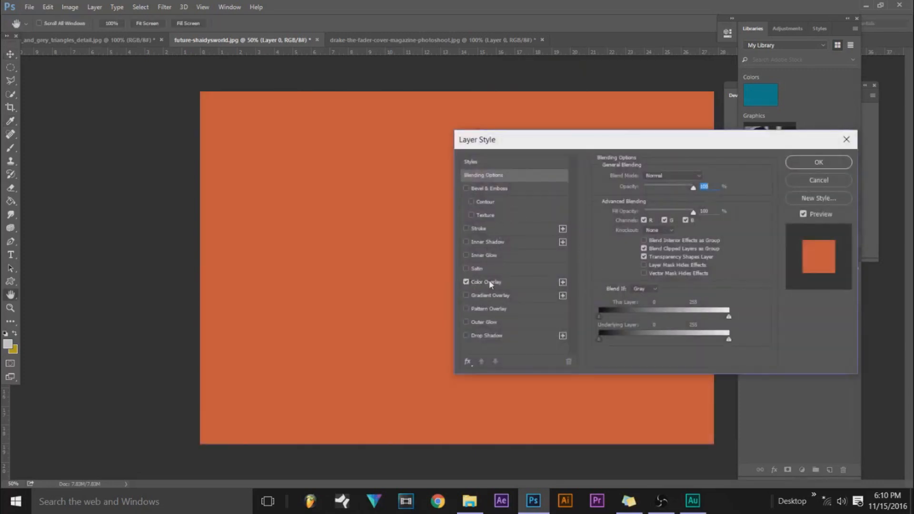
click(704, 177)
click(729, 310)
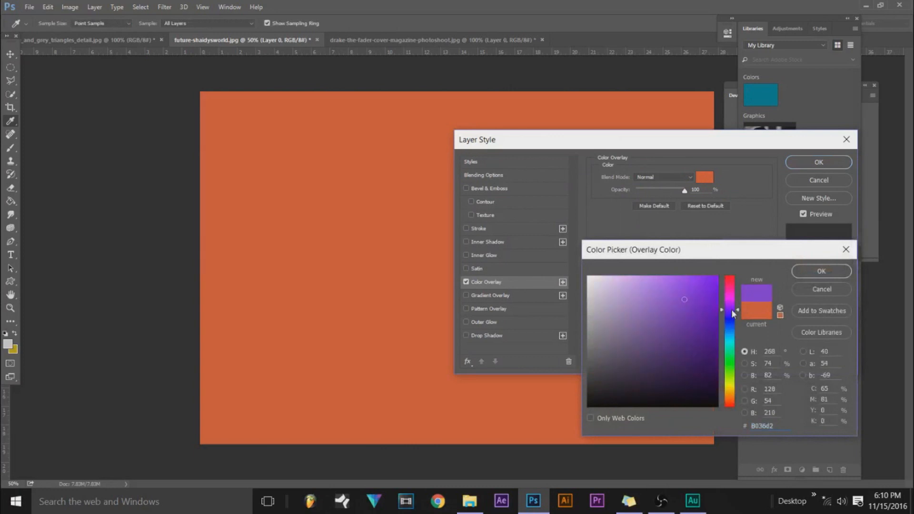
click(820, 271)
Lower the Color Overlay opacity to about 7% and apply the layer style.
drag(684, 190, 645, 203)
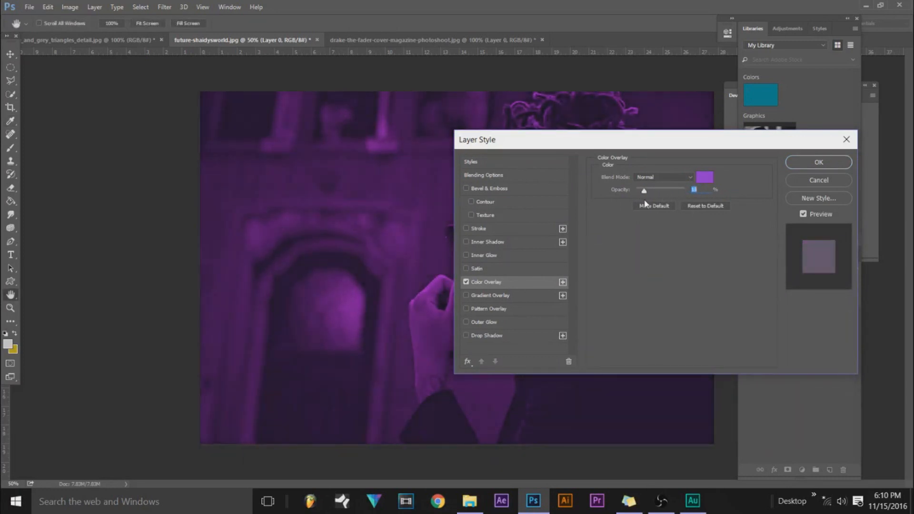
drag(643, 141, 833, 95)
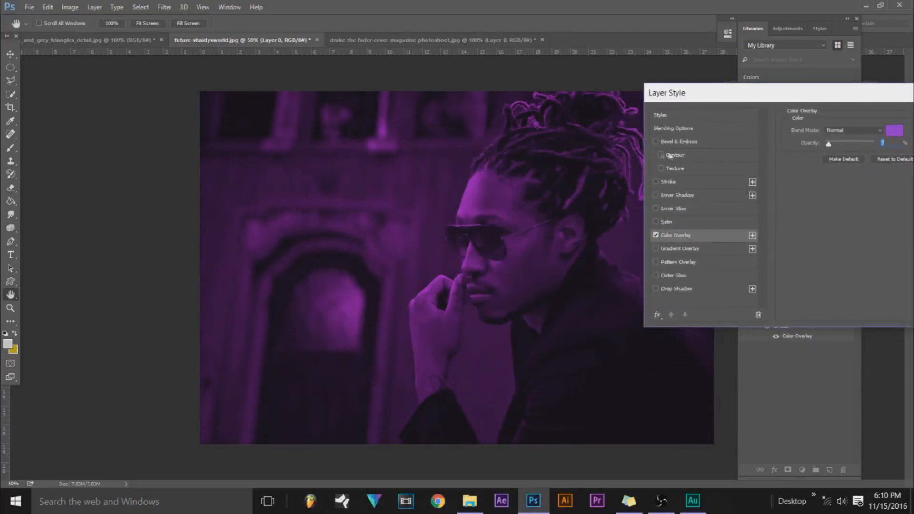
drag(696, 99, 600, 87)
key(Return)
key(v)
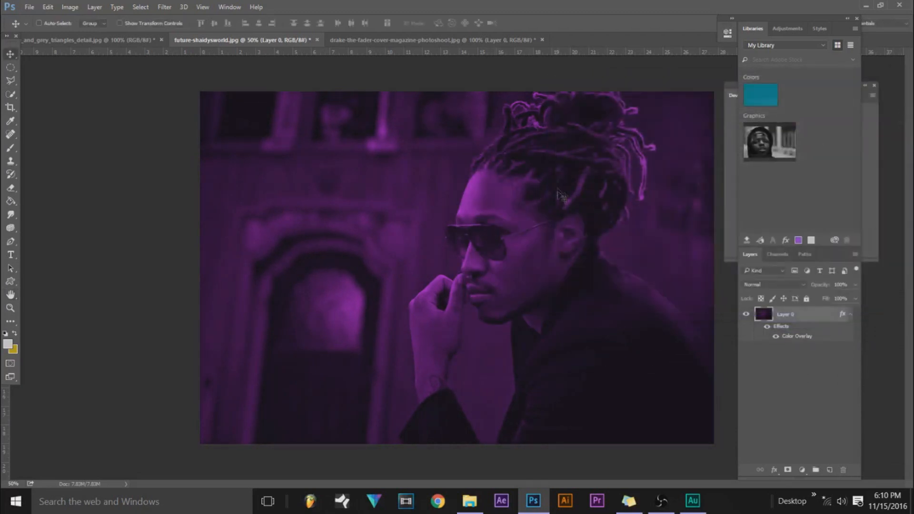
click(373, 40)
click(285, 40)
click(375, 41)
click(261, 41)
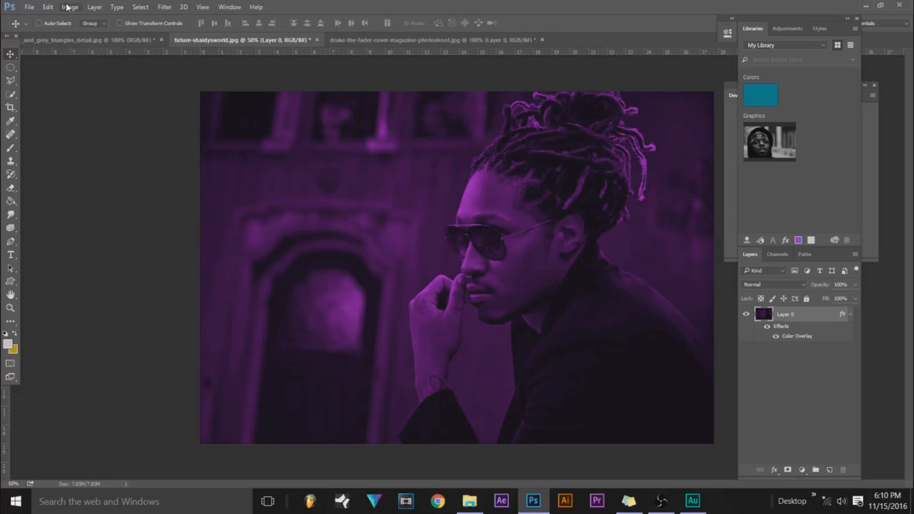
Darken the purple portrait with an RGB Curves adjustment, lowering the shadows and placing an upper point at input 165, output 160.
click(69, 7)
mouse_move(82, 37)
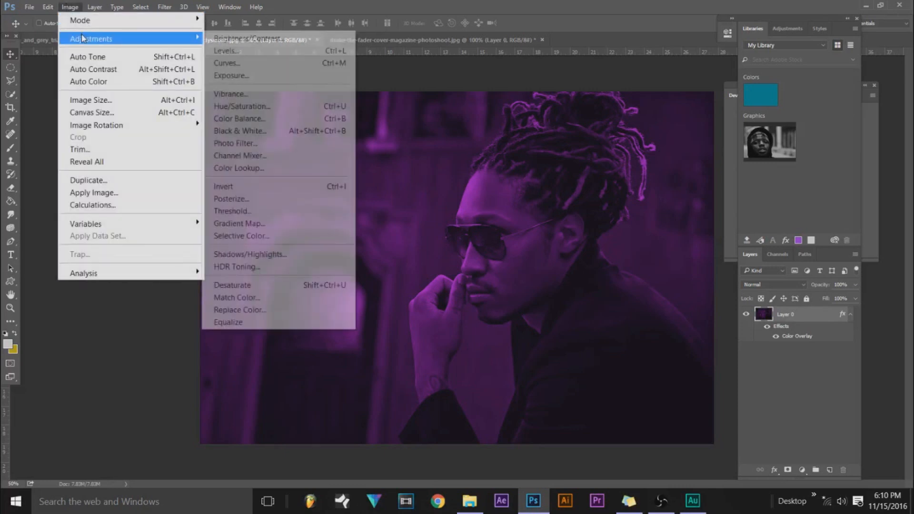
click(247, 63)
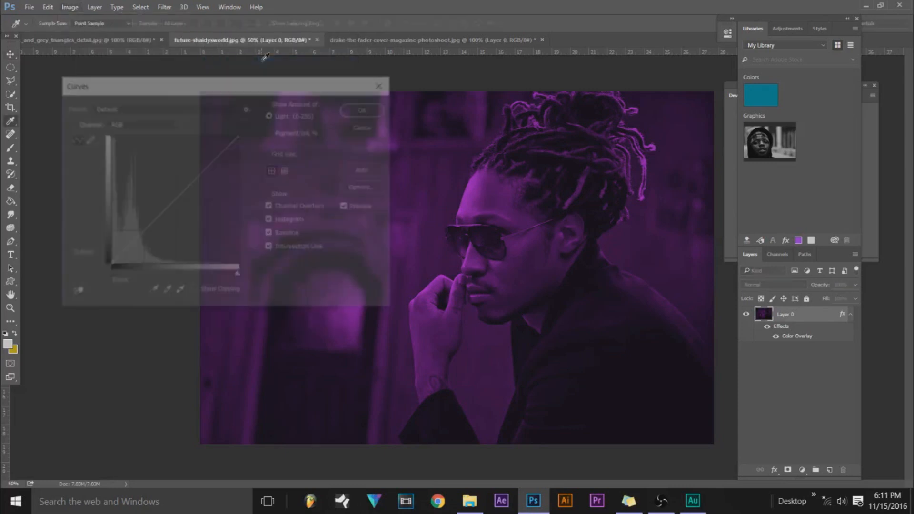
mouse_move(139, 234)
mouse_down()
mouse_move(144, 255)
mouse_move(122, 143)
mouse_move(141, 243)
mouse_up()
drag(189, 184, 193, 184)
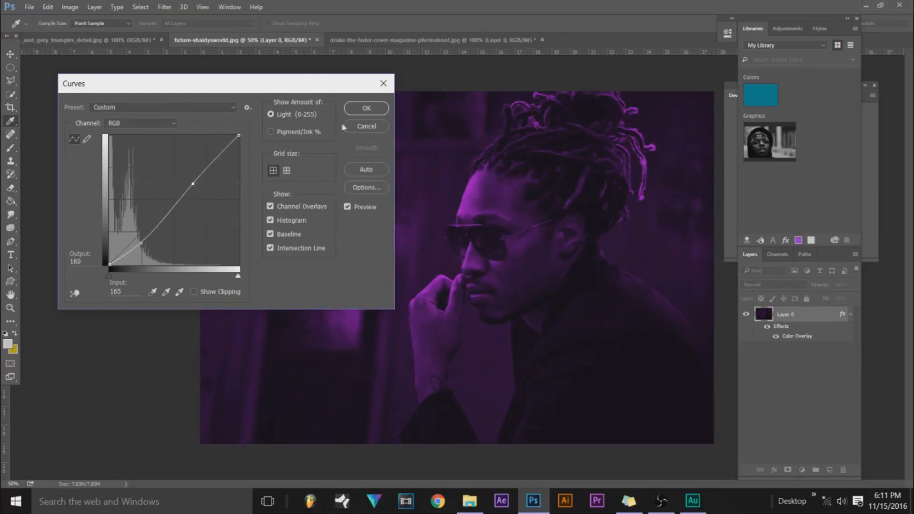
click(368, 112)
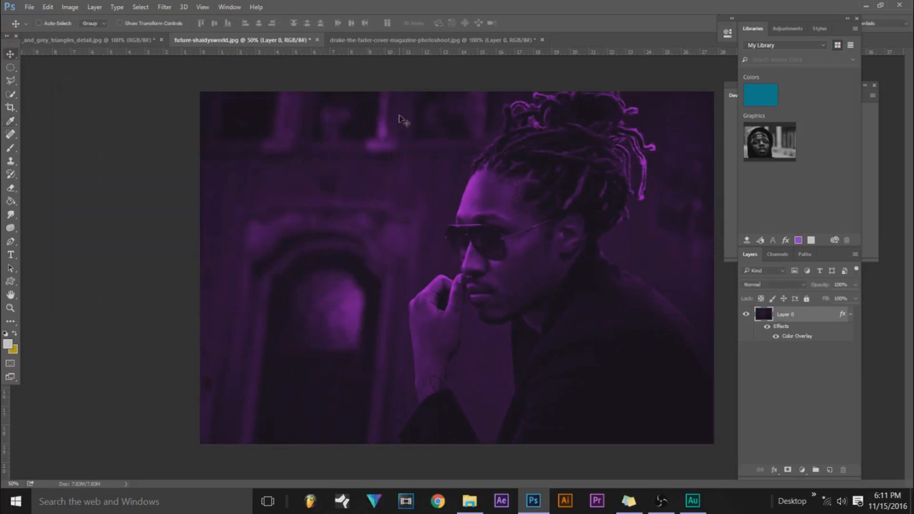
Bring up the grey triangles image and enlarge it with Image Size by increasing its width.
click(81, 38)
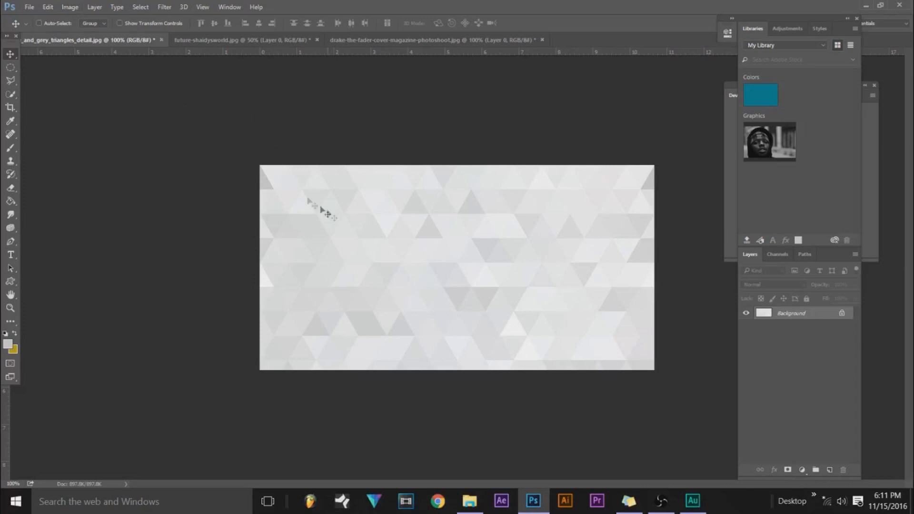
click(70, 7)
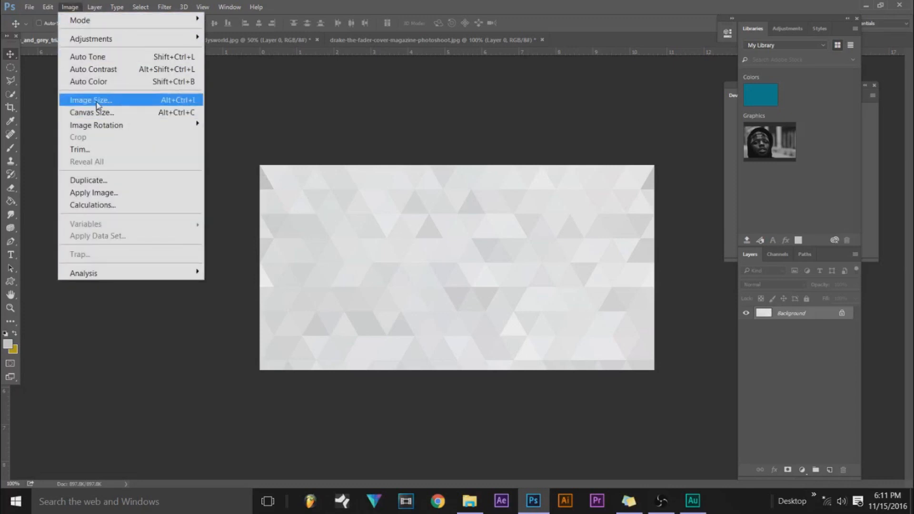
click(78, 100)
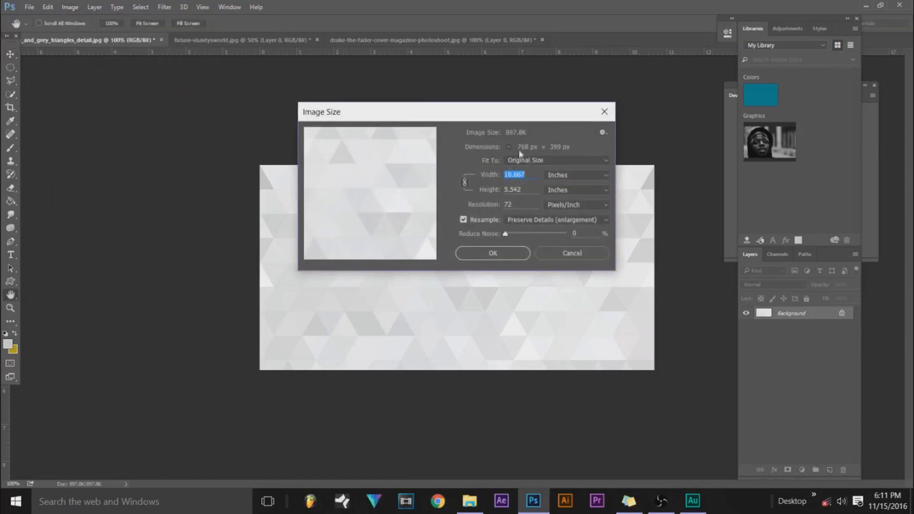
drag(489, 180, 580, 178)
click(515, 251)
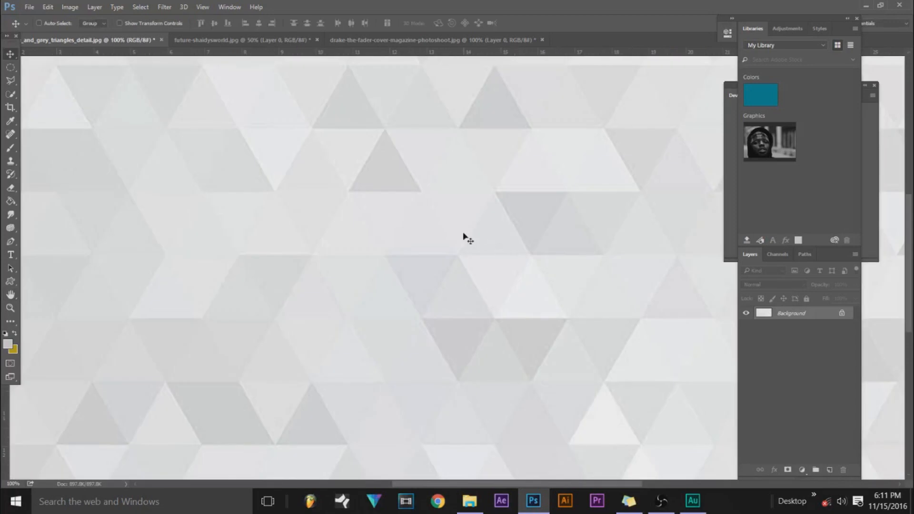
Select a full-height vertical strip near the middle of the triangles image with the Rectangular Marquee tool.
click(10, 308)
click(139, 319)
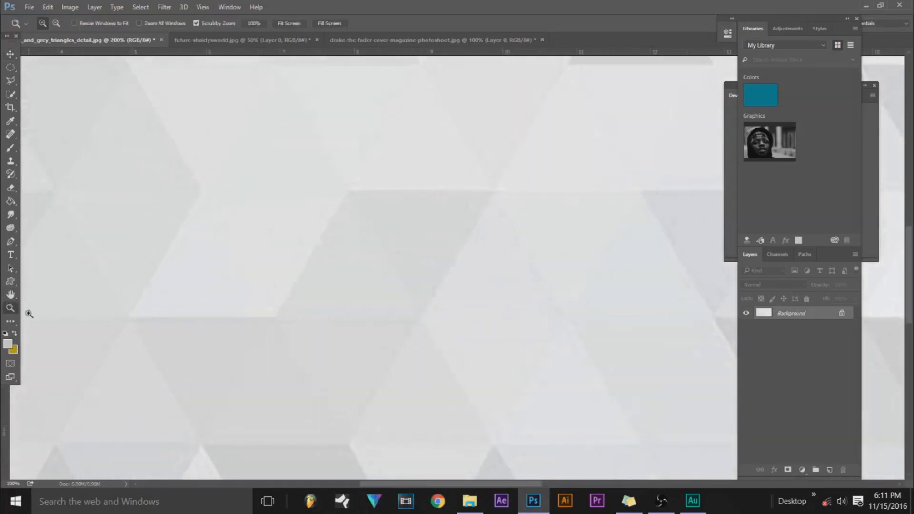
click(56, 23)
click(253, 233)
click(253, 233)
click(371, 245)
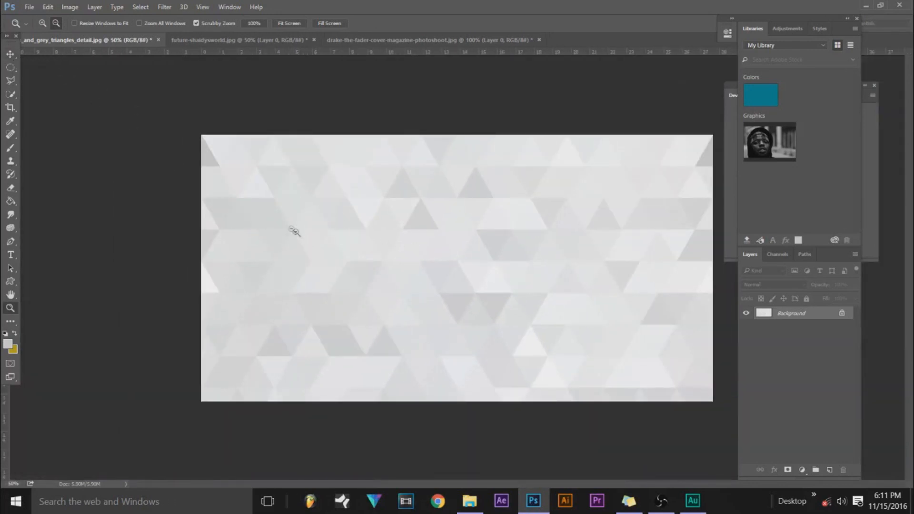
click(10, 53)
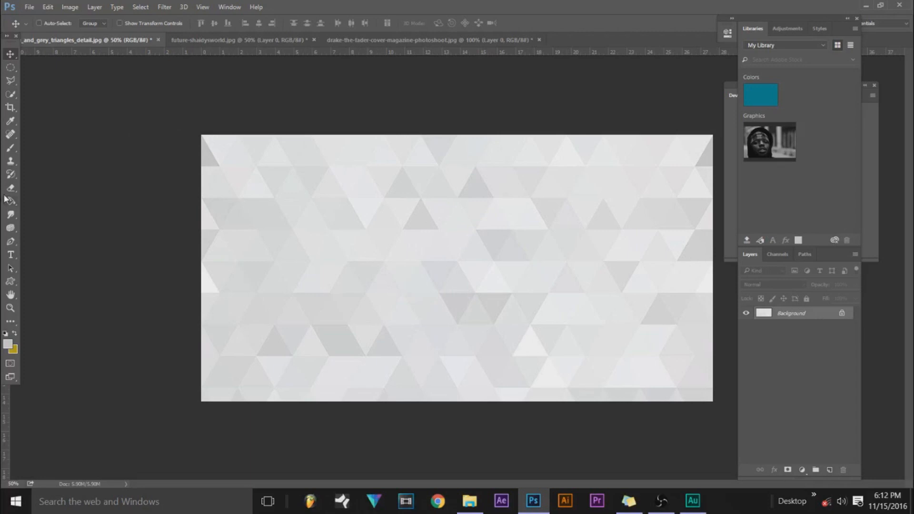
click(10, 68)
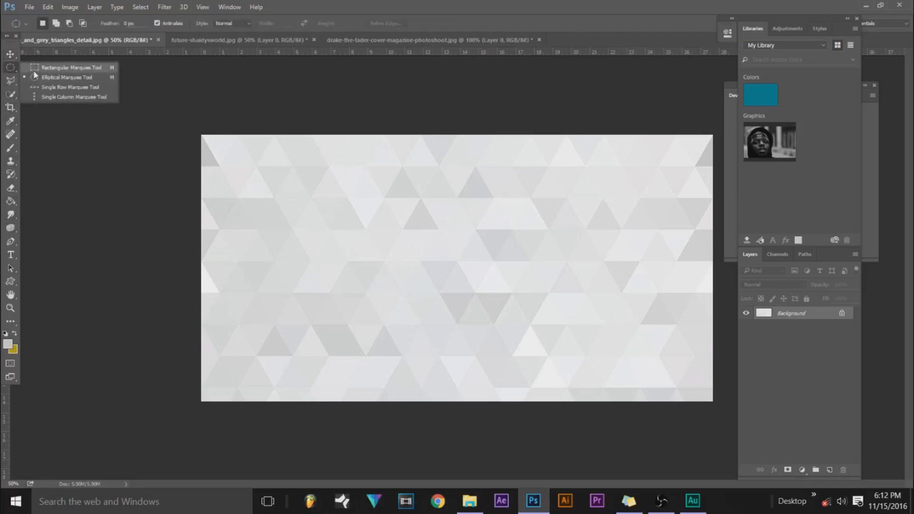
click(57, 68)
drag(364, 112, 456, 428)
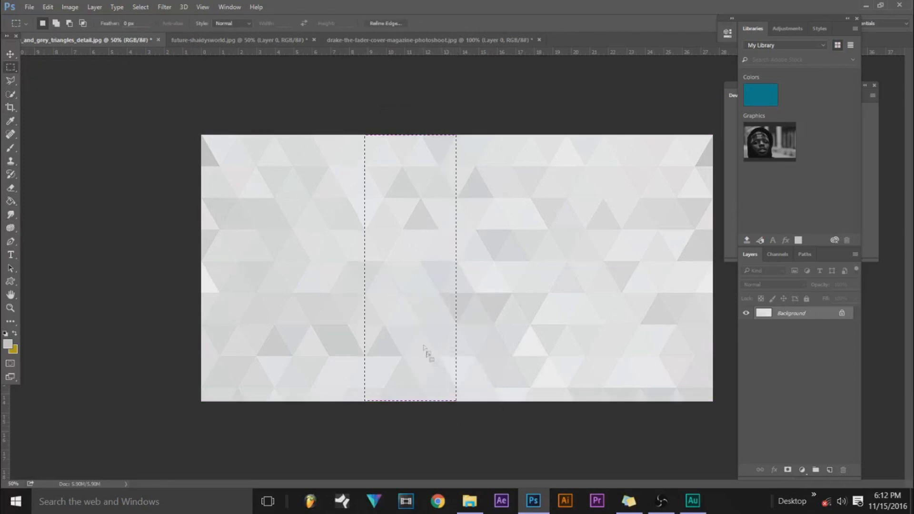
drag(359, 108, 475, 476)
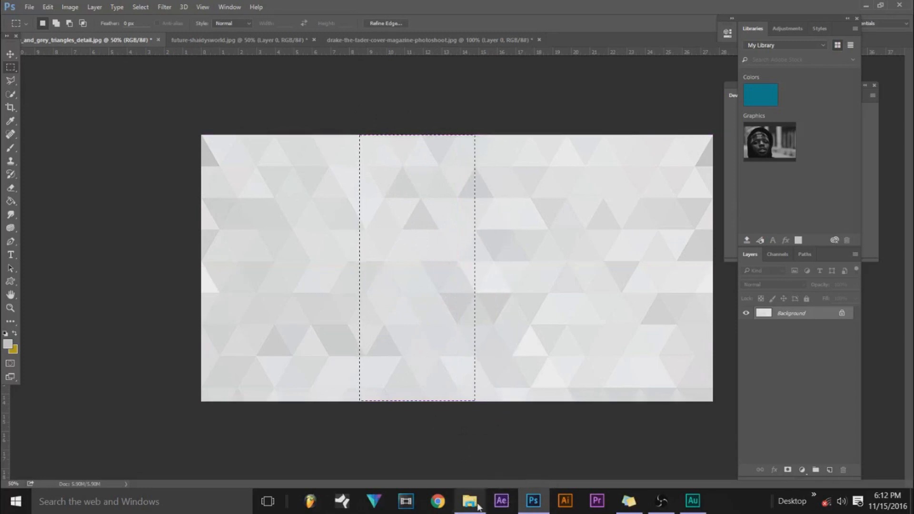
Transform the strip selection, rotating it about 90° and lengthening it past both side edges of the canvas.
right_click(418, 303)
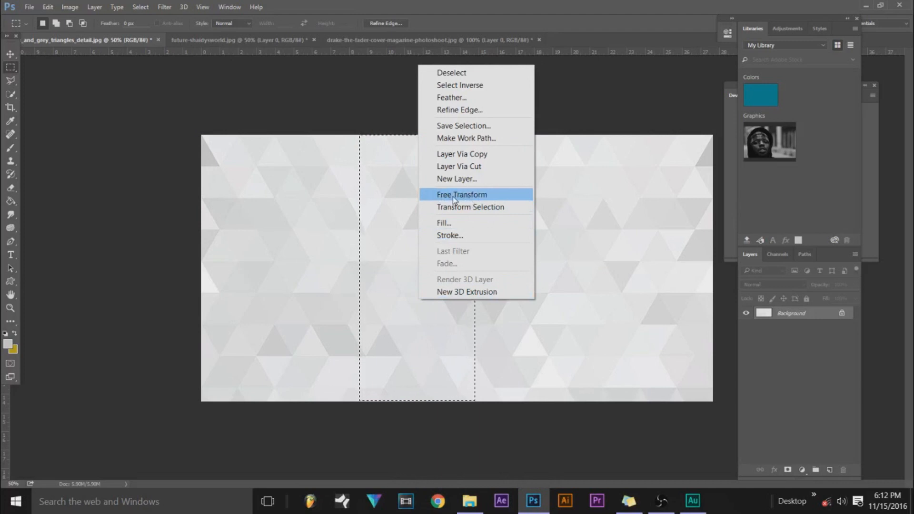
click(467, 208)
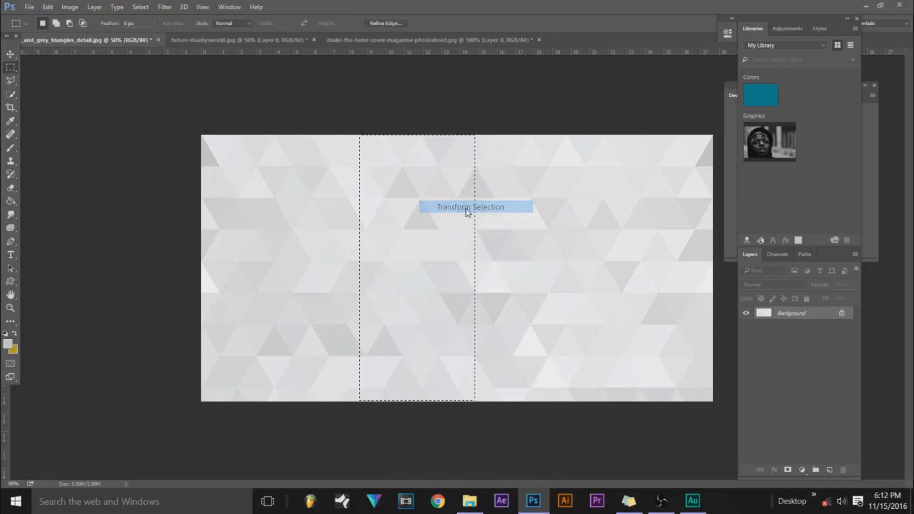
drag(485, 116, 609, 349)
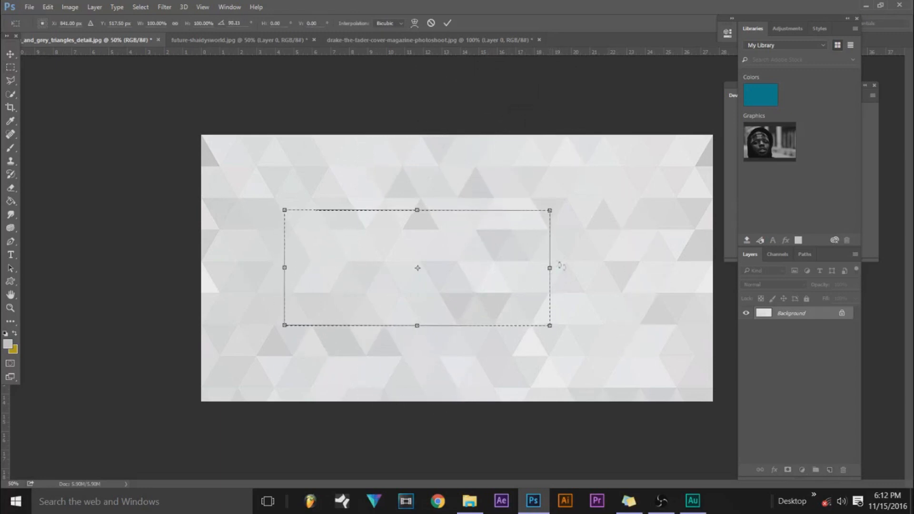
drag(561, 194, 565, 186)
drag(549, 267, 740, 276)
drag(284, 268, 172, 269)
Rotate the selection to a diagonal of about 40°, then widen and lengthen it beyond the canvas edges.
drag(159, 211, 192, 434)
drag(449, 234, 386, 238)
drag(423, 312, 485, 359)
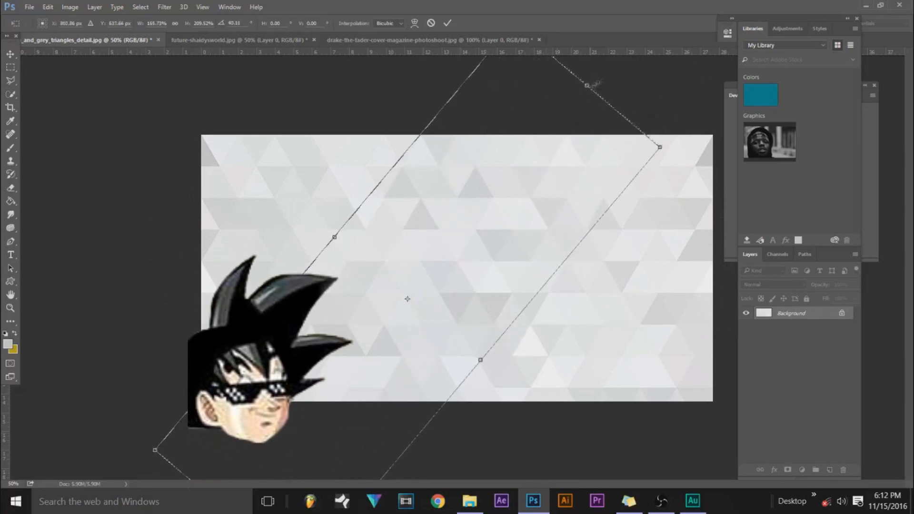
drag(588, 87, 615, 54)
drag(494, 344, 533, 365)
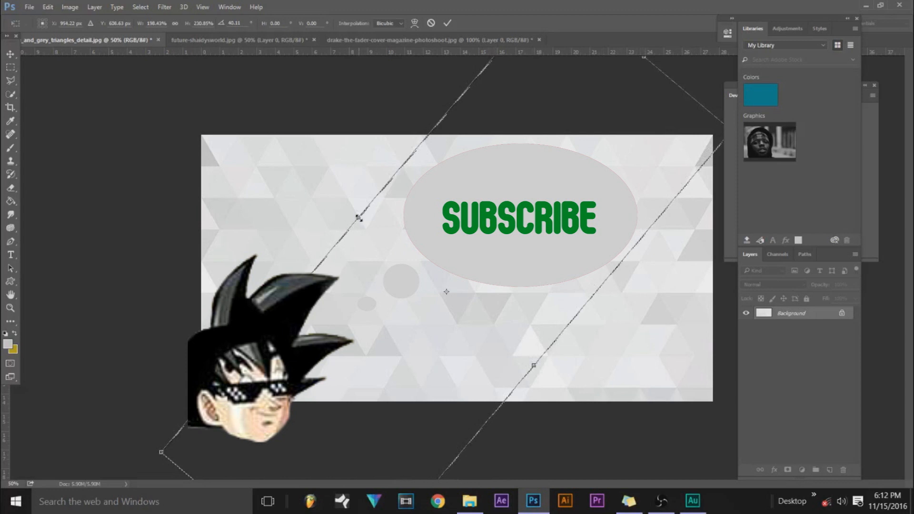
Rotate the diagonal selection to about 45°, reposition and narrow it from its upper-left edge, and apply the transformation.
drag(126, 449, 101, 423)
drag(302, 386, 291, 374)
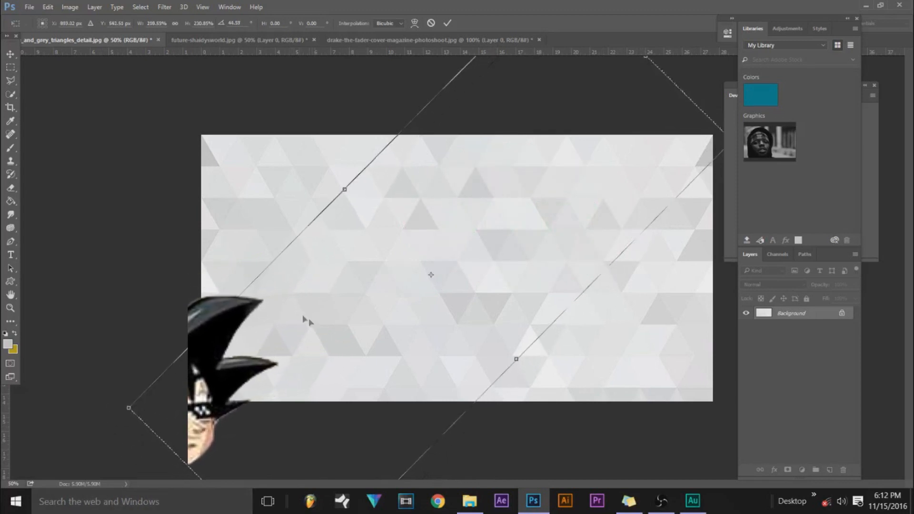
drag(344, 189, 367, 211)
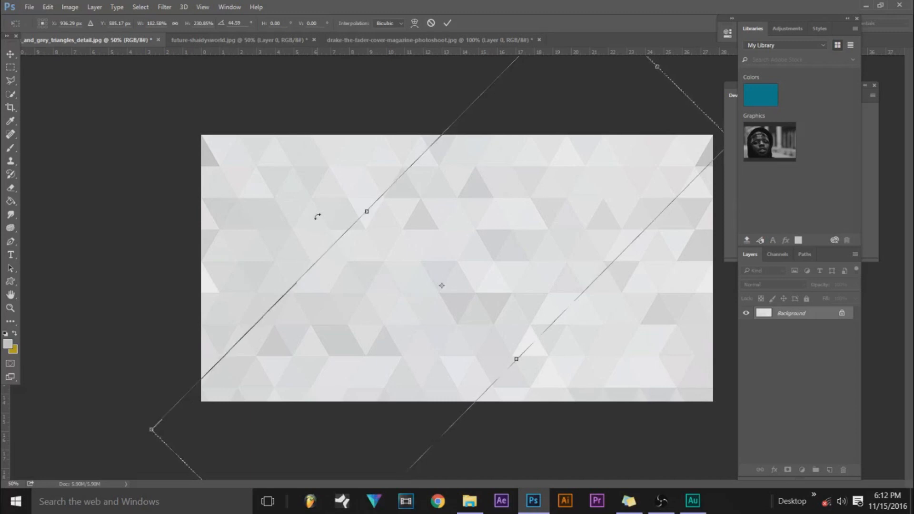
key(Return)
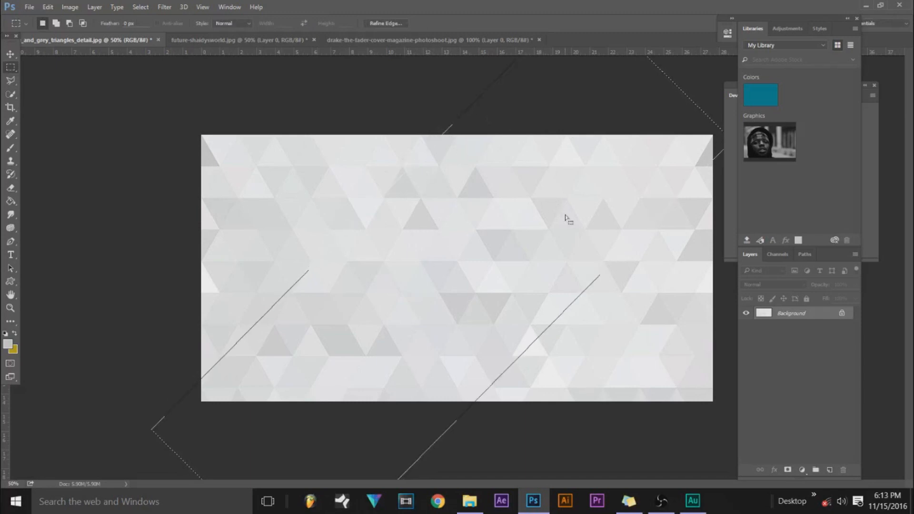
Unlock the background layer and set the Eraser to a large round brush with 100% hardness.
click(842, 312)
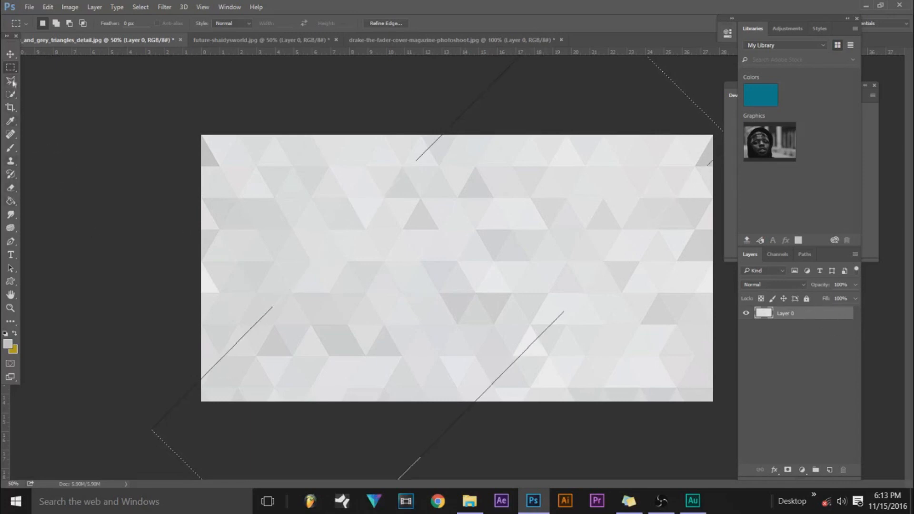
click(12, 190)
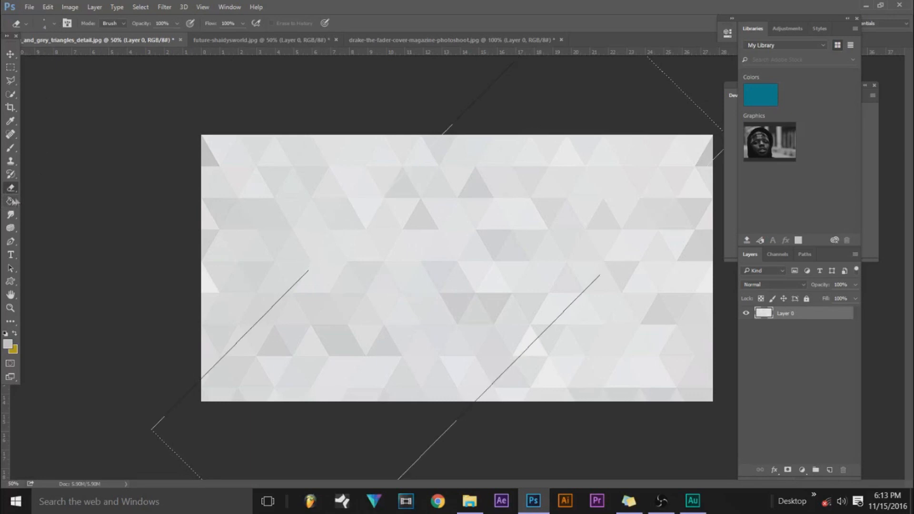
click(54, 23)
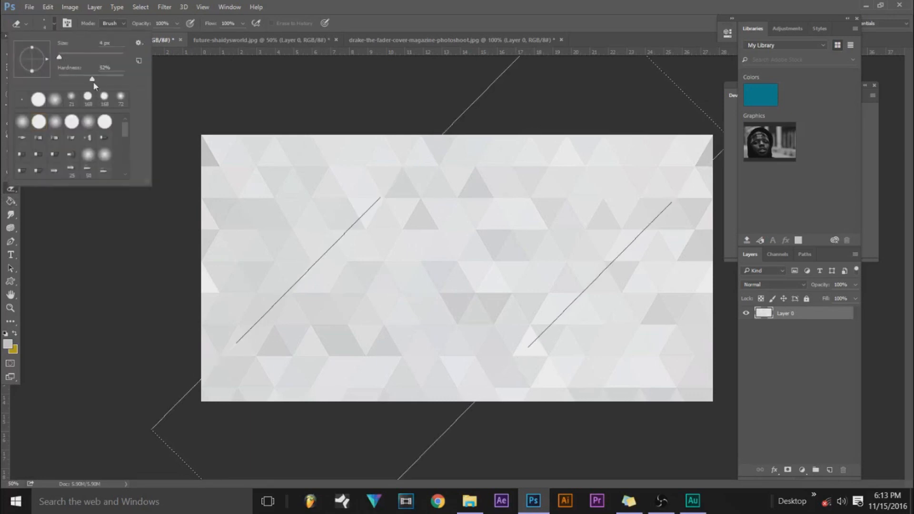
drag(92, 78, 123, 78)
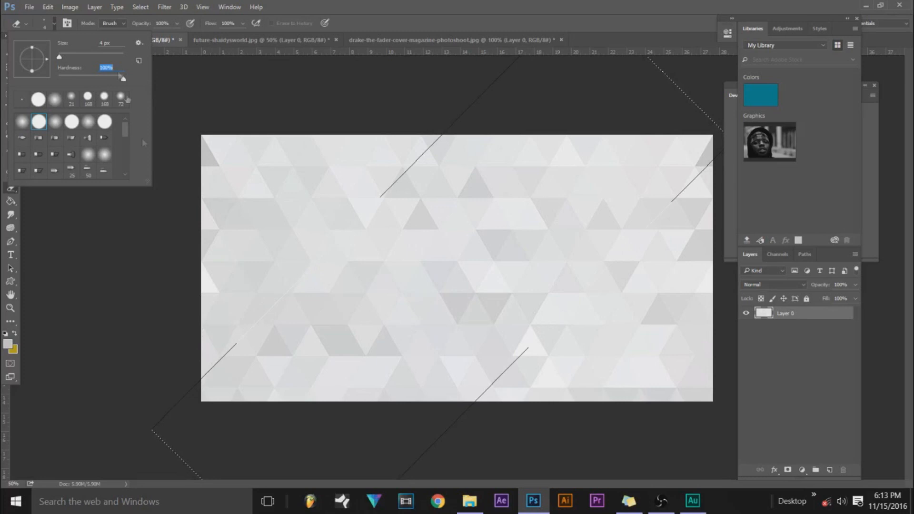
drag(59, 57, 115, 58)
Erase the triangles image inside the diagonal selection, deselect, and switch to the Move tool.
mouse_move(473, 269)
mouse_down()
mouse_move(618, 147)
mouse_move(659, 171)
mouse_move(438, 428)
mouse_move(194, 387)
mouse_move(561, 86)
mouse_move(261, 391)
mouse_move(453, 220)
mouse_move(500, 343)
mouse_move(469, 302)
mouse_move(515, 238)
mouse_up()
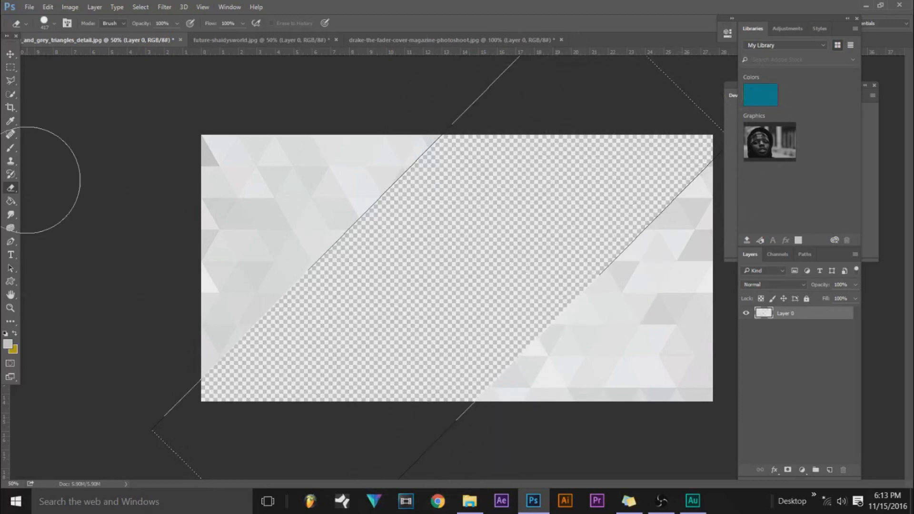
click(11, 53)
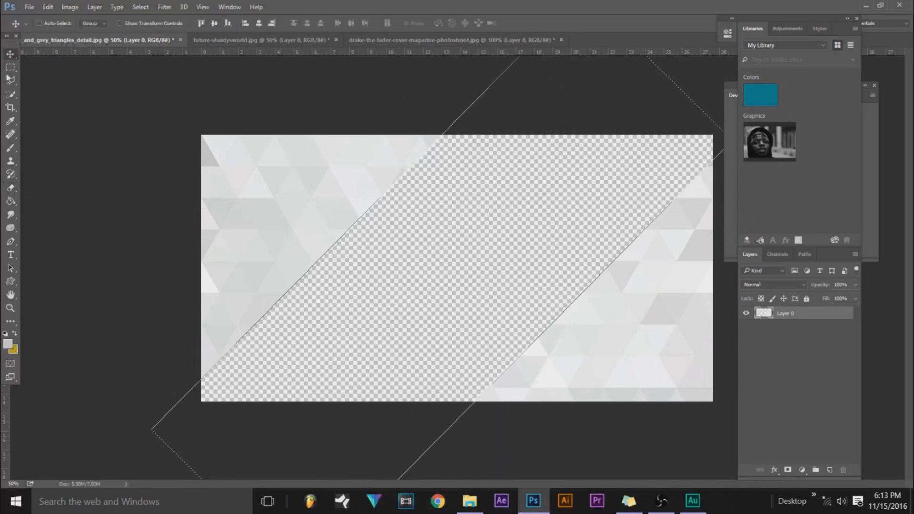
click(11, 67)
click(249, 172)
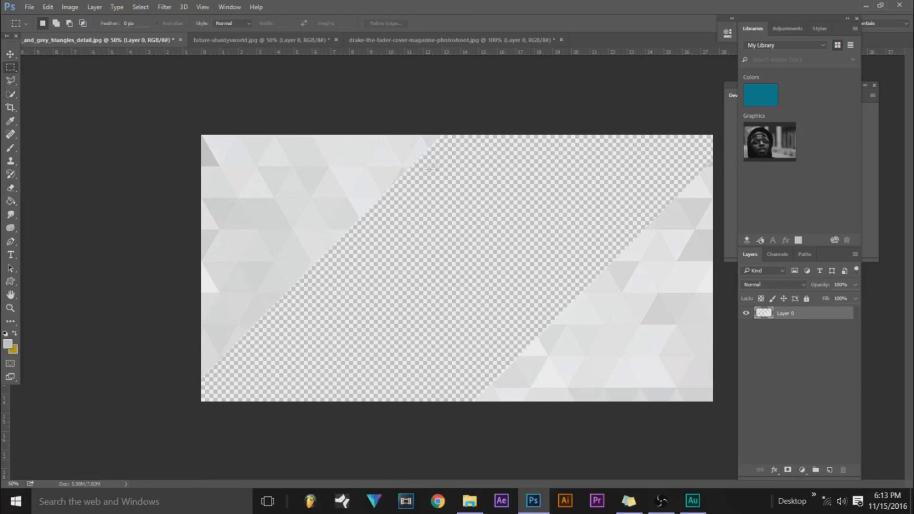
click(11, 54)
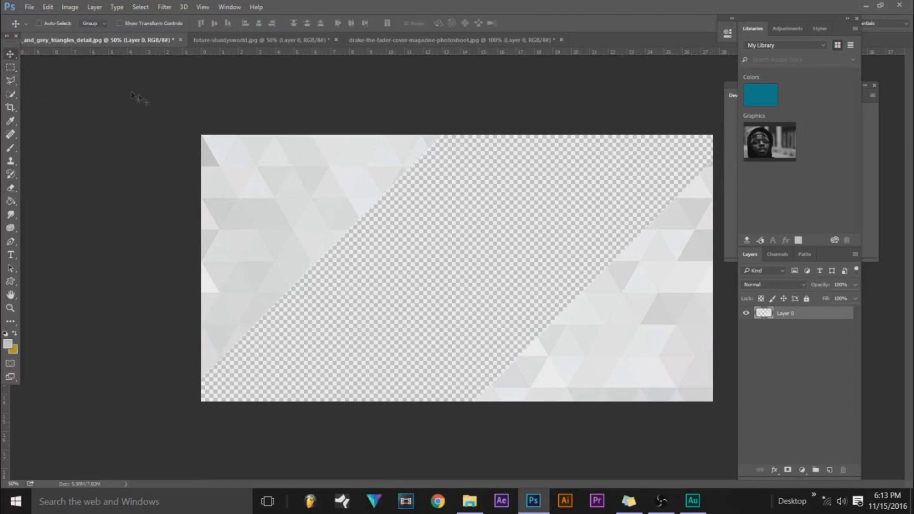
click(660, 500)
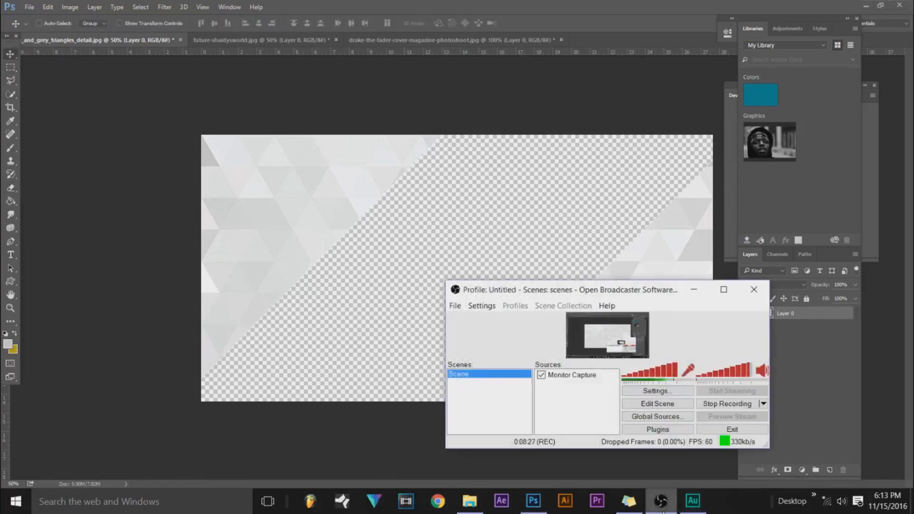
click(661, 504)
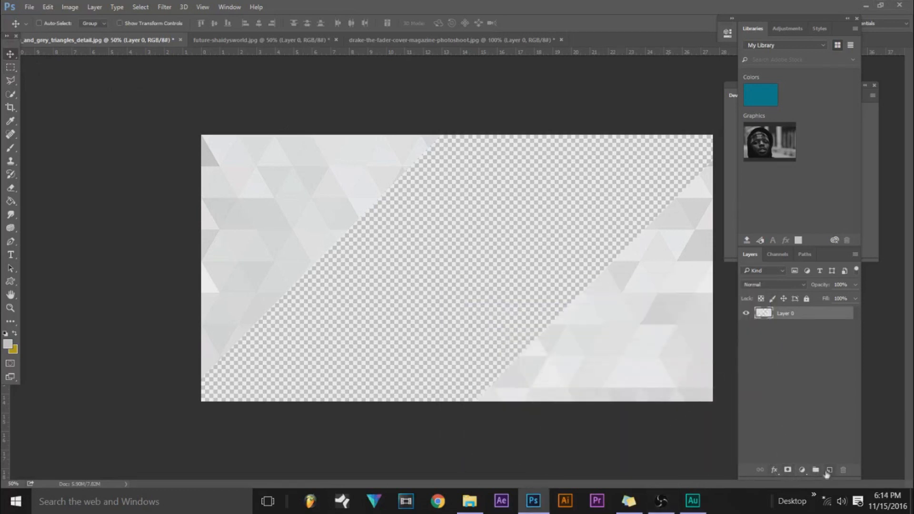
Add a new empty layer to the triangles document.
click(829, 470)
click(746, 326)
click(746, 326)
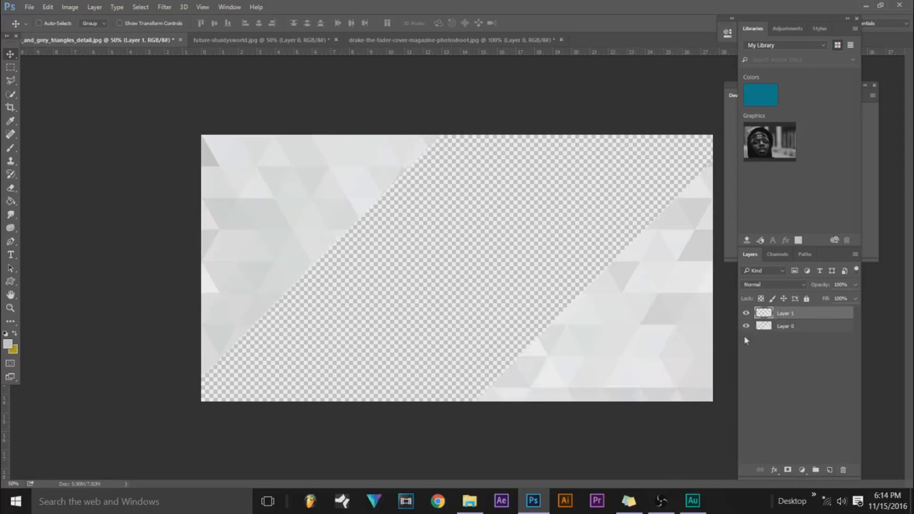
click(785, 327)
click(793, 315)
Bring the red-tinted portrait into the triangles document and enlarge it with Free Transform to about 189%, covering the whole canvas.
click(384, 41)
drag(438, 194, 412, 229)
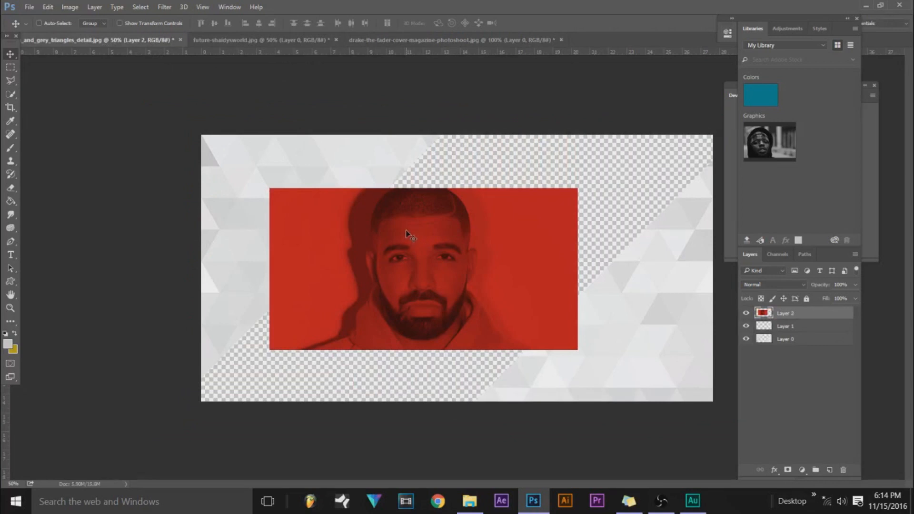
click(45, 8)
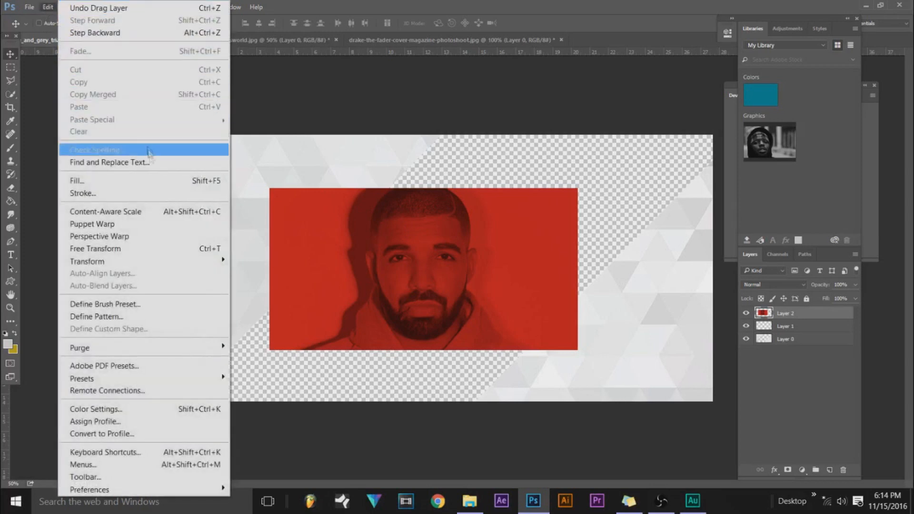
click(126, 251)
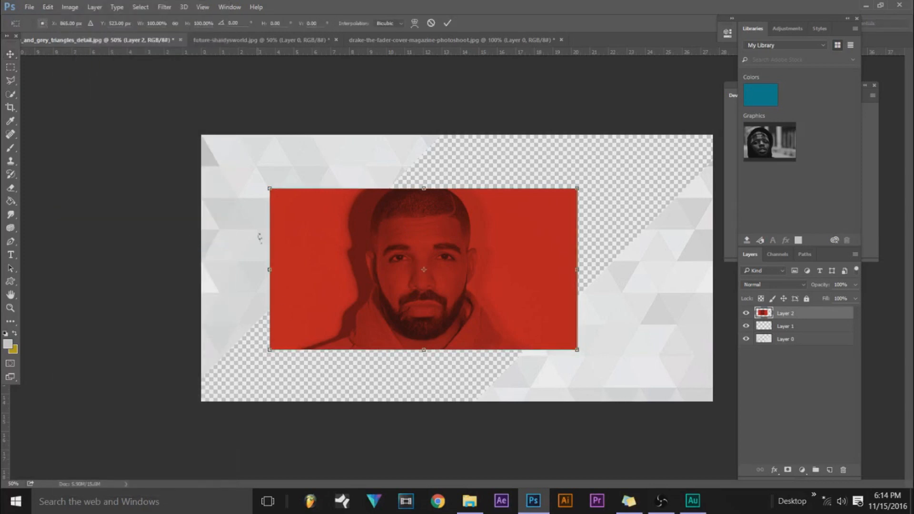
drag(269, 351, 19, 431)
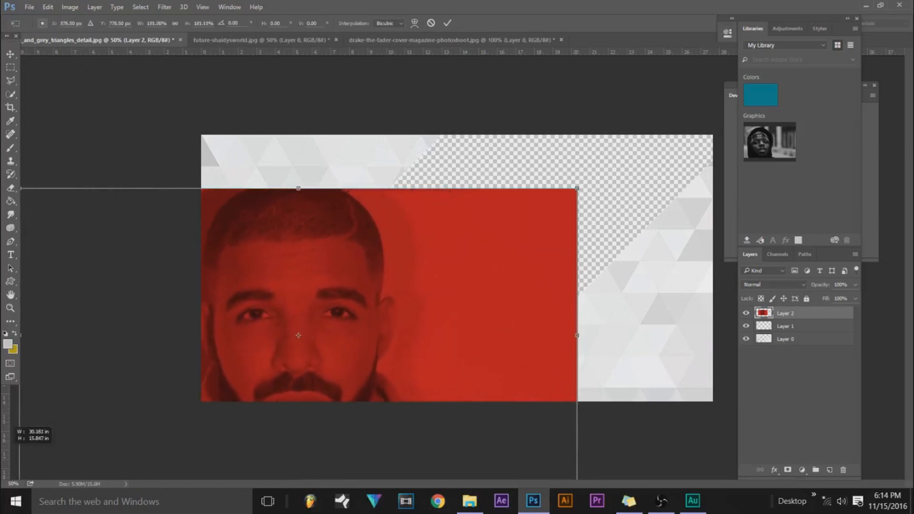
drag(308, 305, 505, 247)
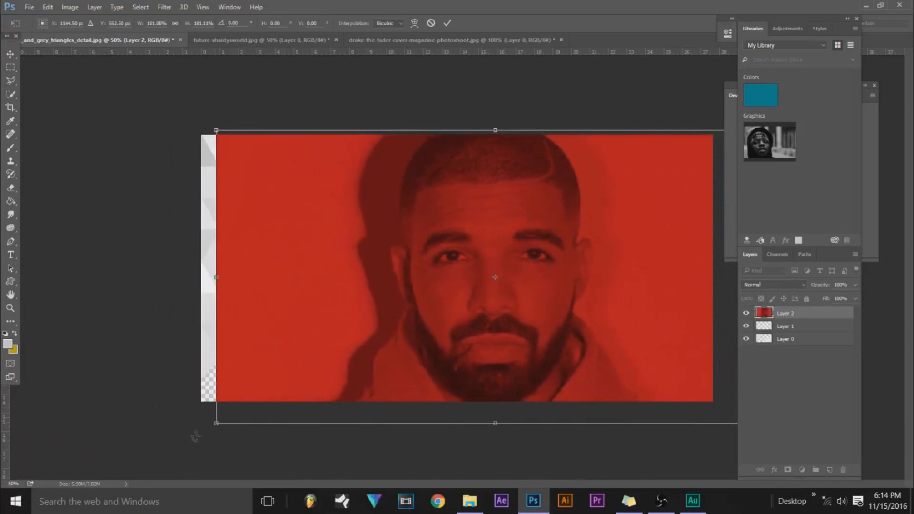
drag(216, 423, 186, 436)
drag(252, 345, 272, 327)
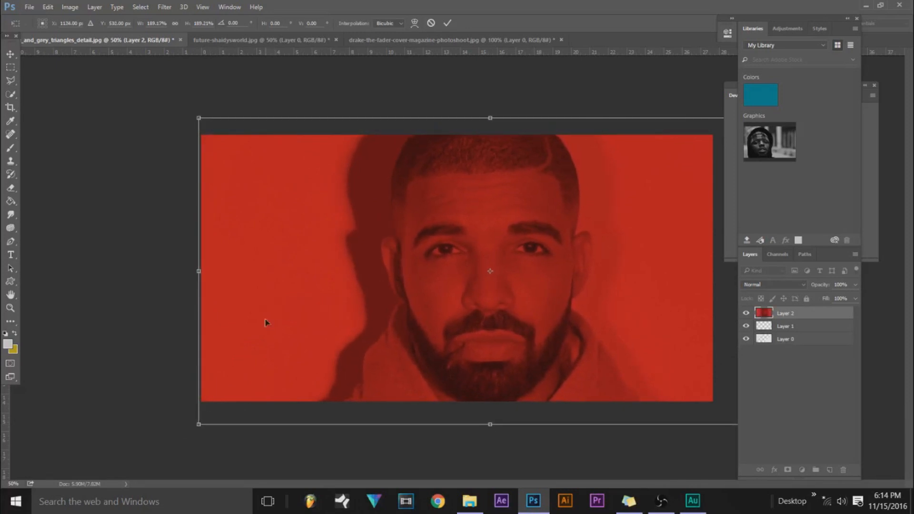
key(Return)
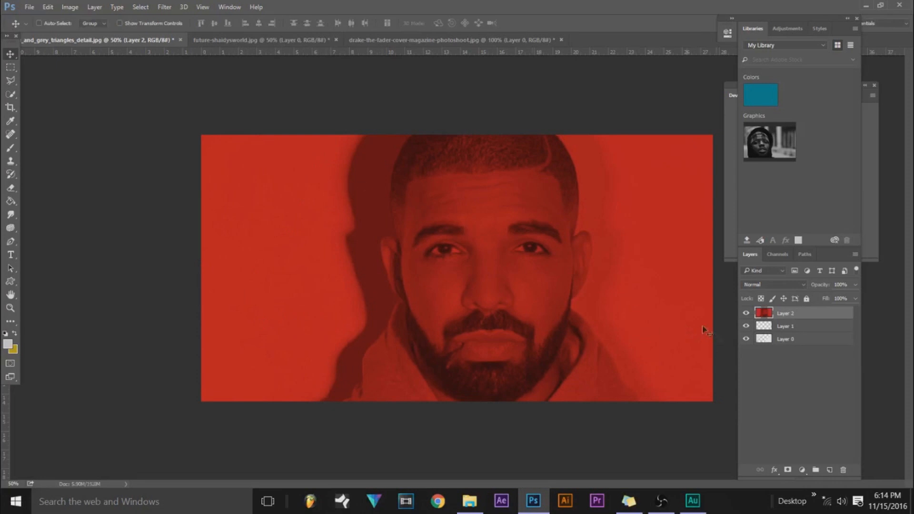
Place the erased triangles layer at the top of the stack and reposition the red portrait within the diagonal gap.
click(808, 339)
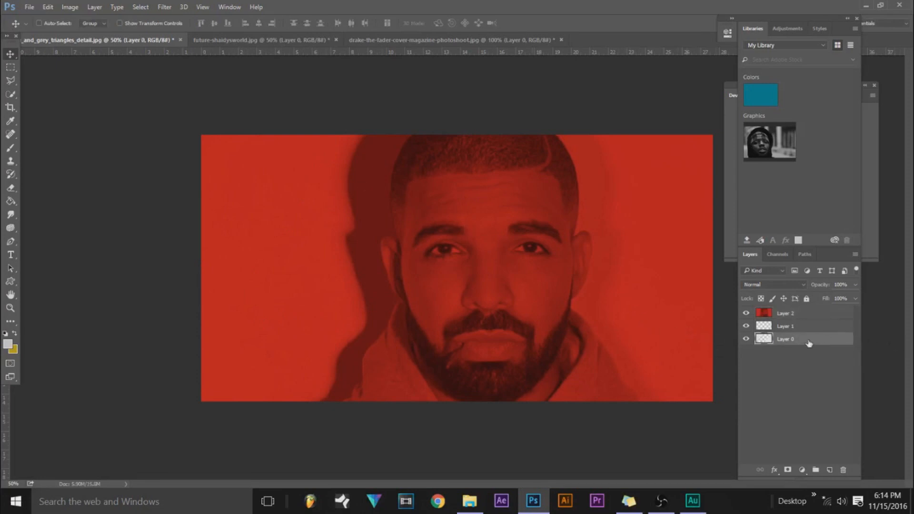
drag(809, 340, 807, 312)
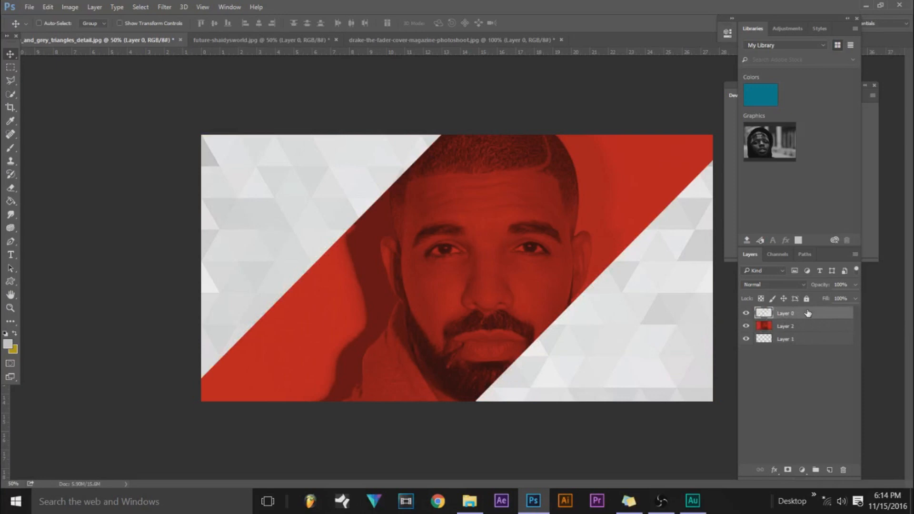
click(831, 325)
drag(553, 264, 543, 249)
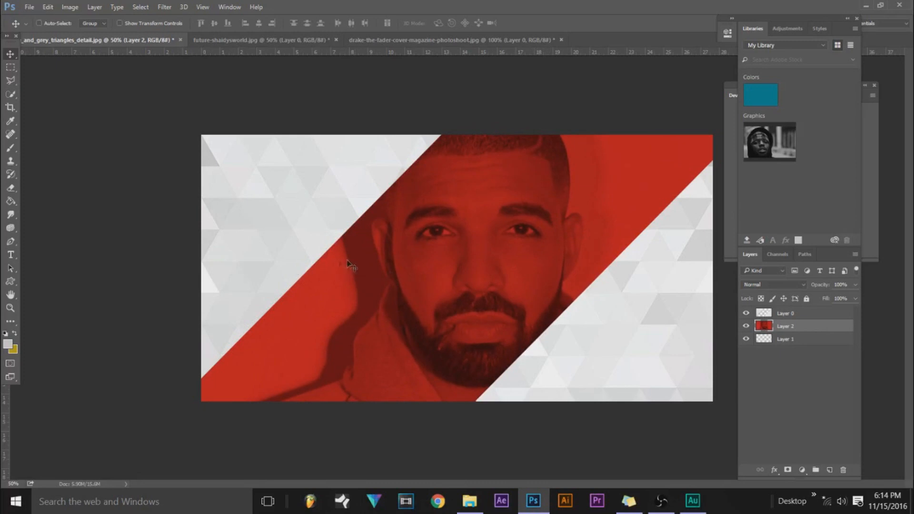
drag(511, 263, 522, 265)
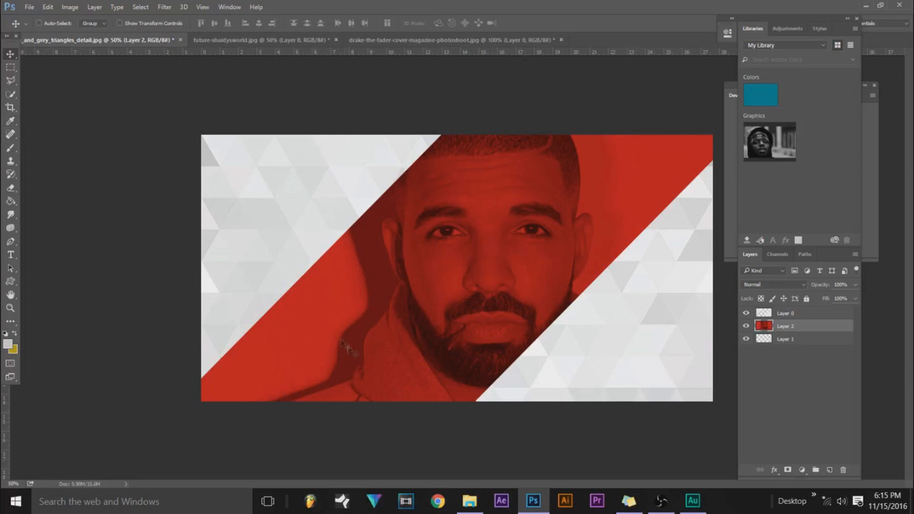
Open the Layer Style settings for the top triangles layer and position the dialog clear of the canvas's upper-left part.
click(788, 317)
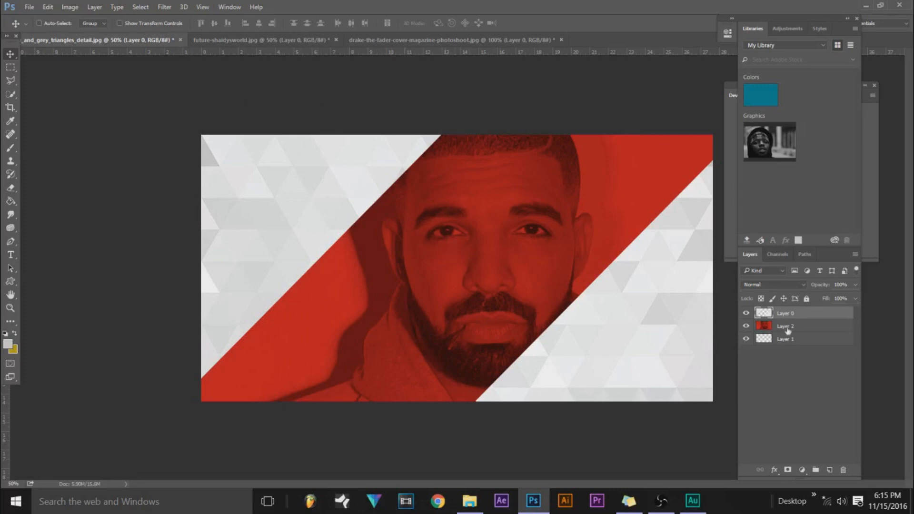
double_click(816, 319)
drag(435, 82, 432, 135)
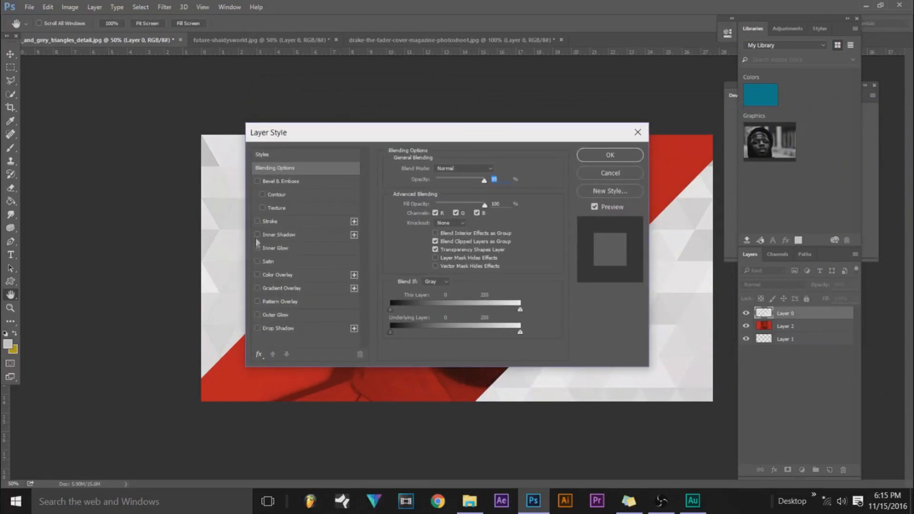
drag(329, 134, 494, 83)
Try an Inner Shadow on the triangles layer with about 95% opacity and a -162° angle, and switch it off.
click(421, 183)
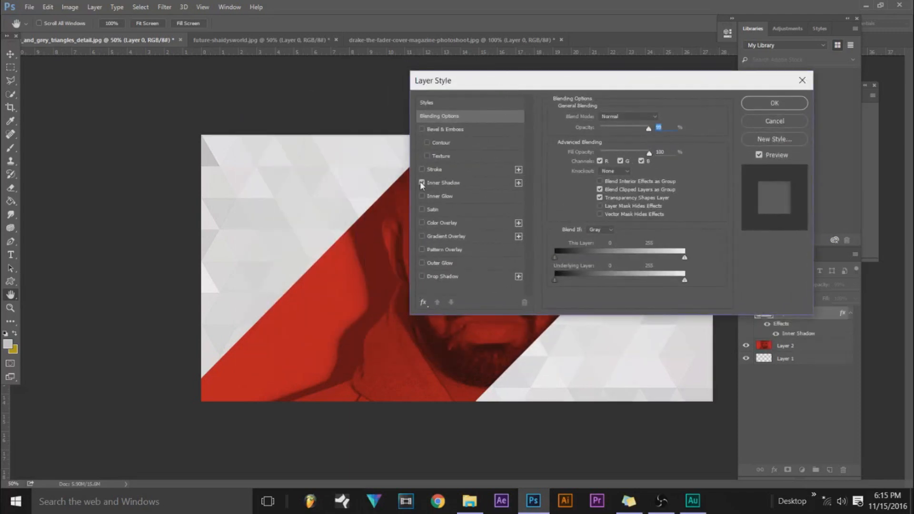
click(458, 184)
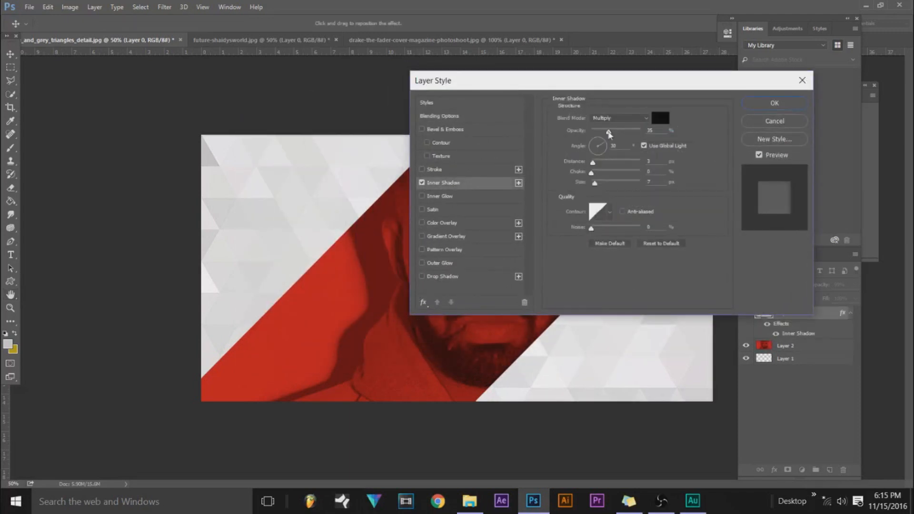
drag(608, 132, 588, 154)
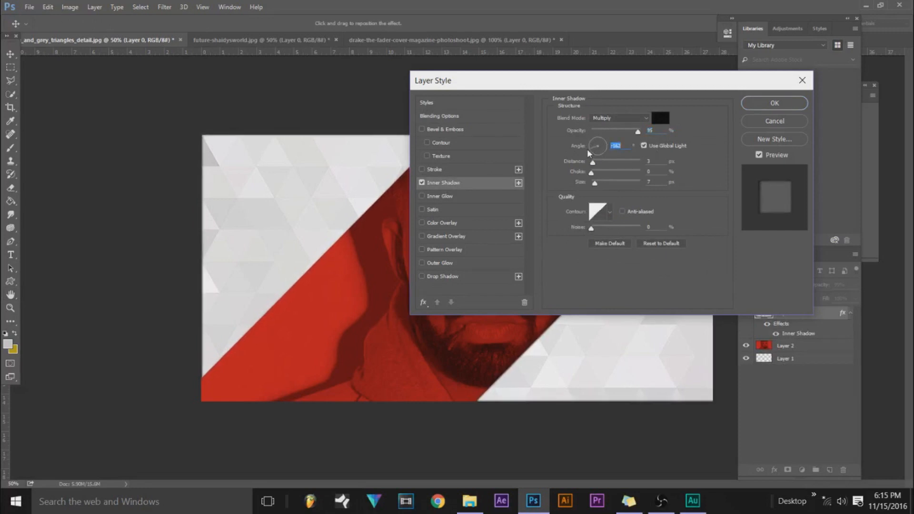
click(422, 183)
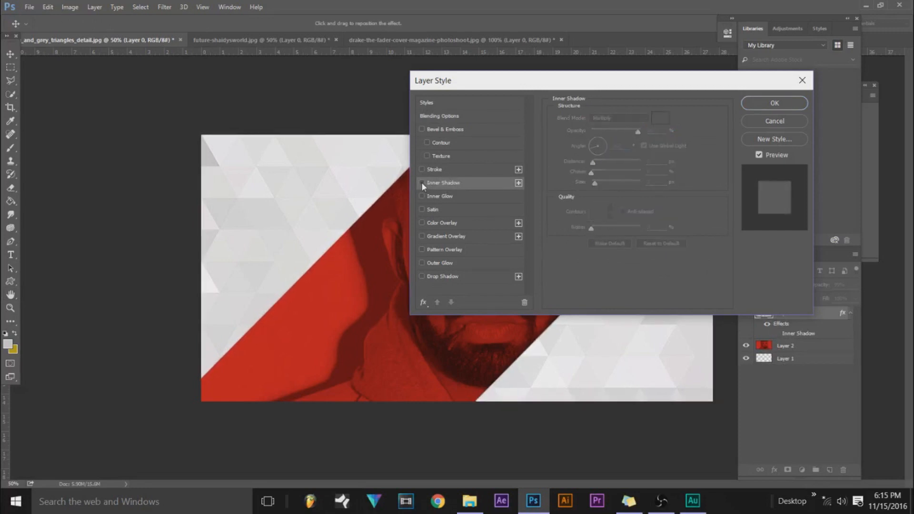
Add a Drop Shadow to the top triangles layer with 70% opacity, 9 px distance and 87 px size.
click(421, 276)
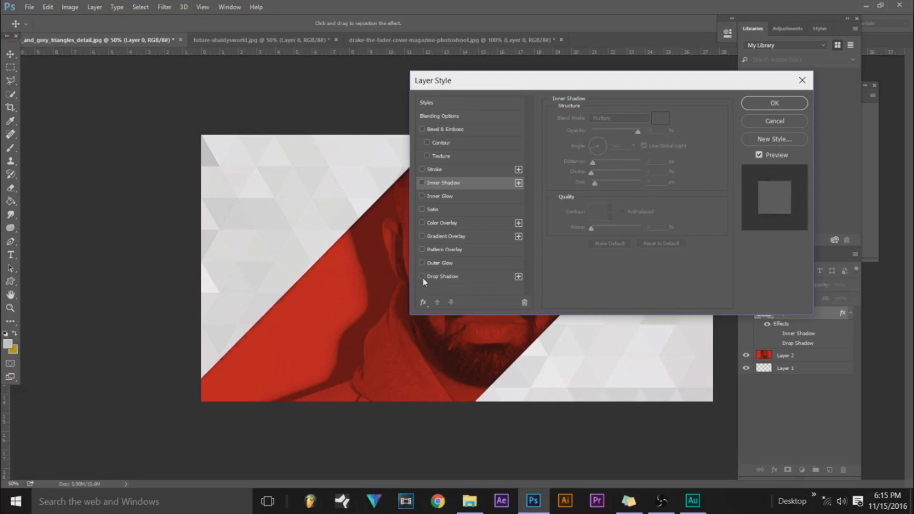
click(464, 280)
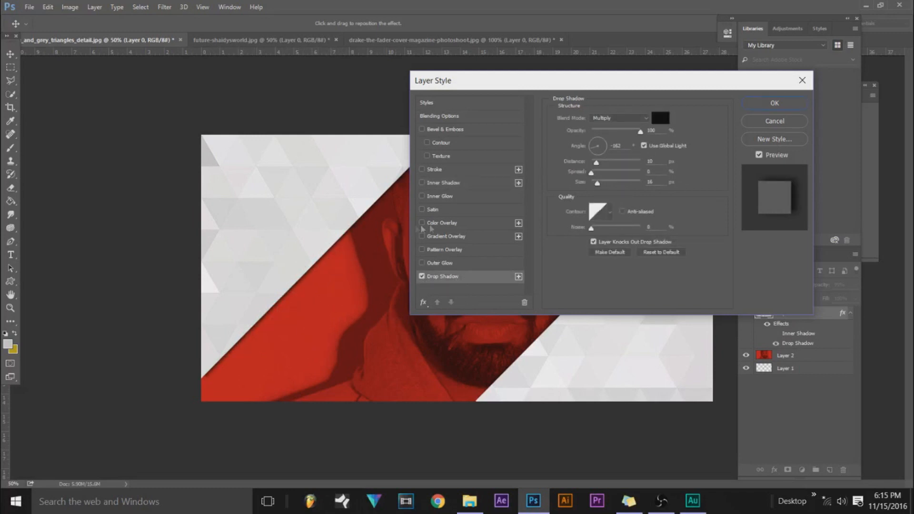
drag(590, 82, 714, 79)
drag(757, 115, 741, 124)
mouse_move(714, 166)
mouse_down()
mouse_move(726, 167)
mouse_move(725, 149)
mouse_move(735, 148)
mouse_move(713, 153)
mouse_up()
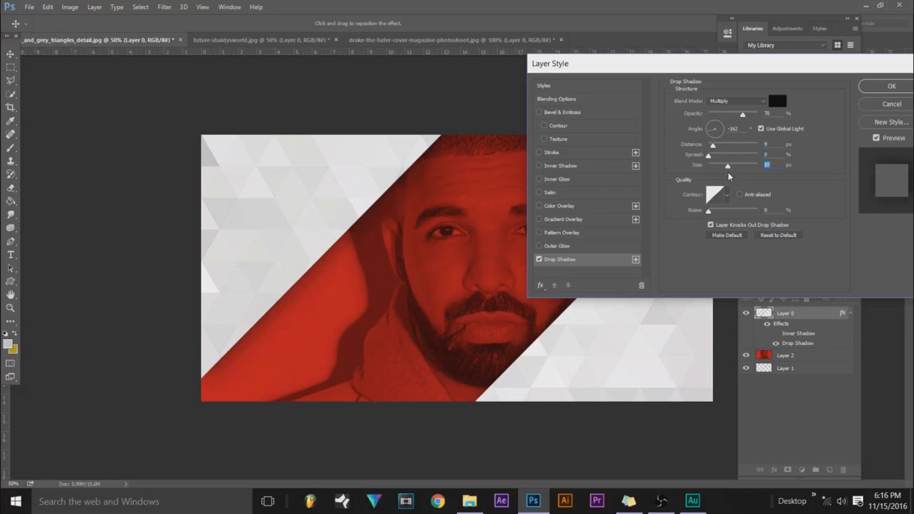
drag(695, 70, 875, 83)
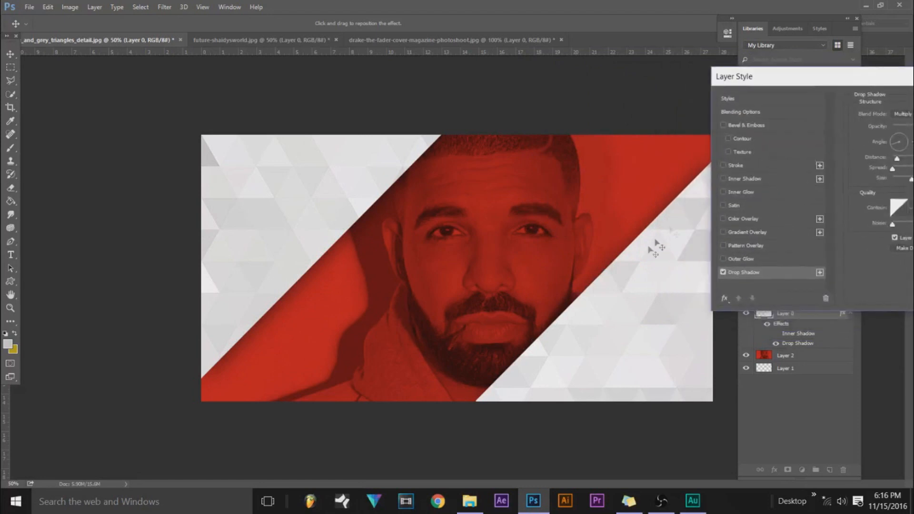
drag(851, 78, 561, 22)
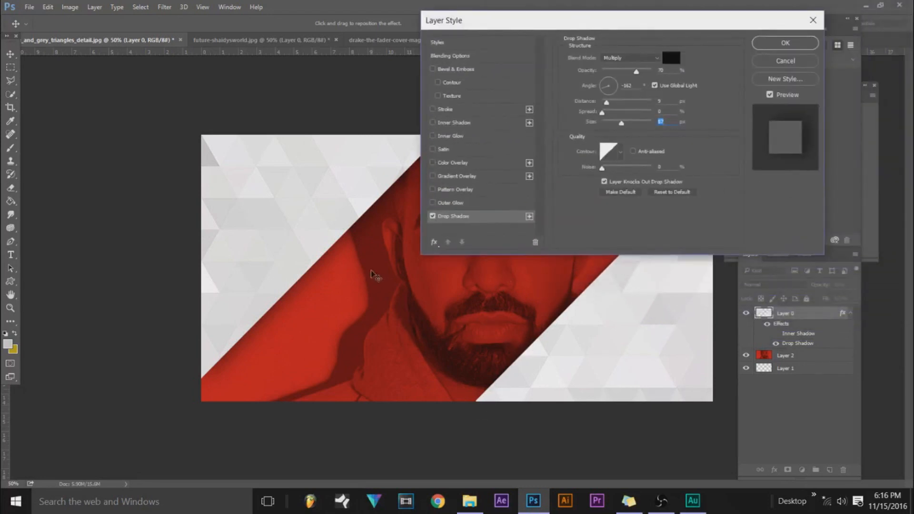
Set the drop shadow's opacity to 100% and its angle to about -155°, and apply it to the triangles layer.
drag(643, 69, 652, 70)
drag(604, 89, 619, 89)
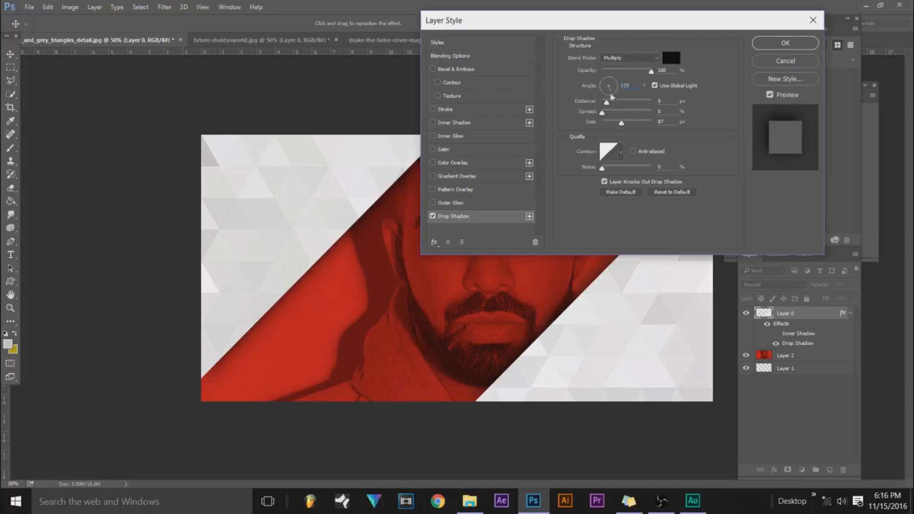
drag(571, 22, 749, 75)
drag(783, 141, 783, 152)
drag(668, 83, 407, 85)
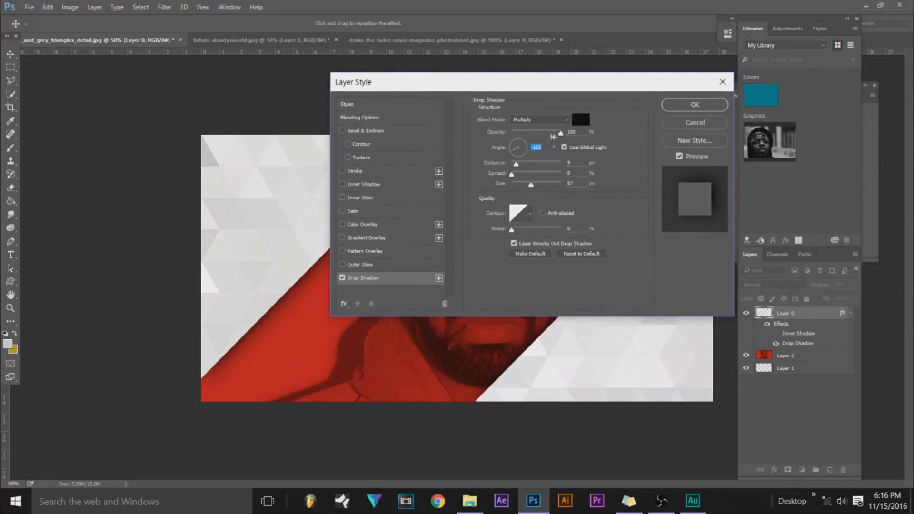
drag(535, 81, 184, 169)
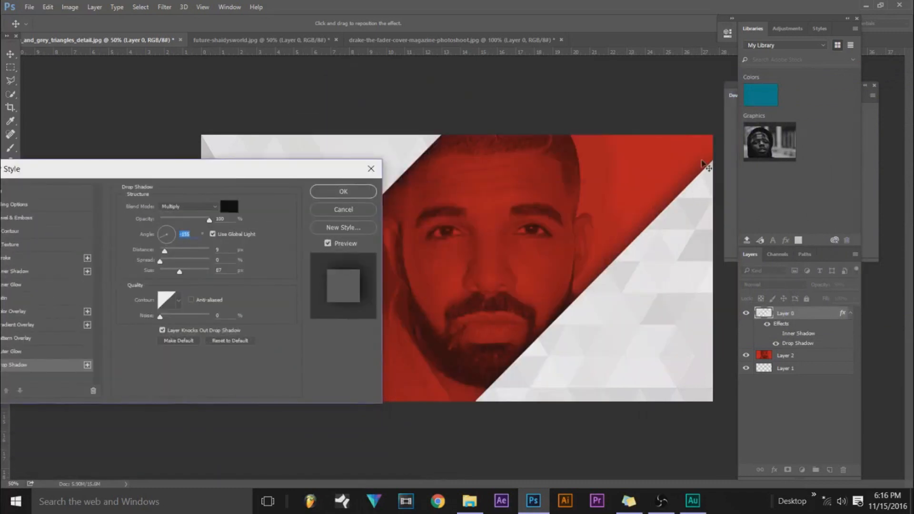
click(342, 191)
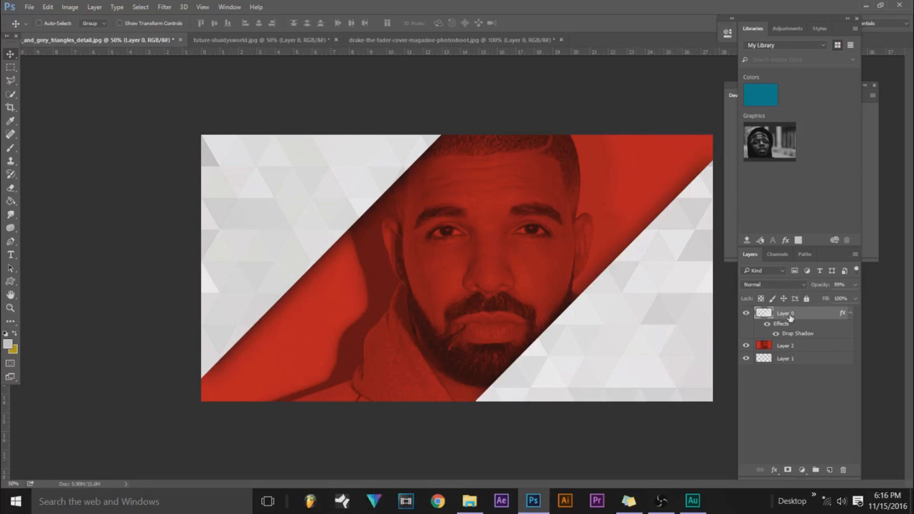
click(745, 313)
click(745, 313)
click(745, 313)
click(745, 313)
Try an orange Photo Filter at 100% density on the triangles layer, and undo it.
click(70, 7)
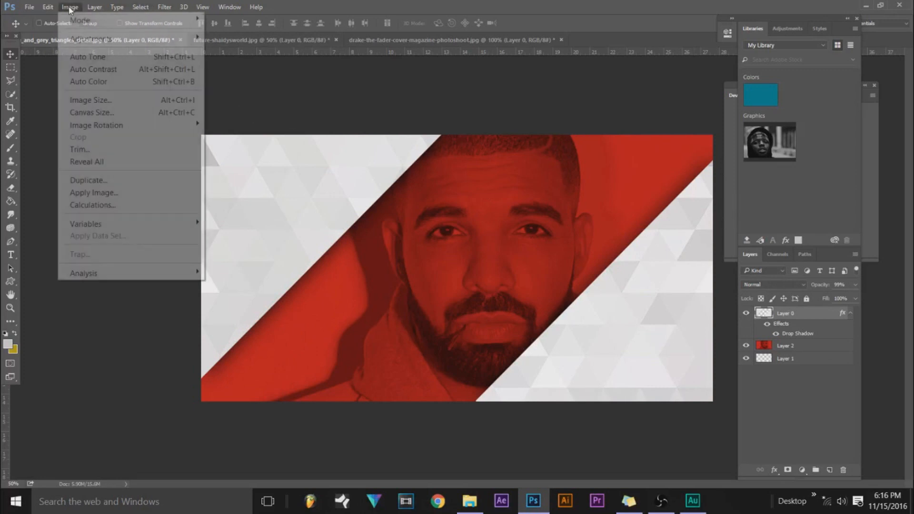
mouse_move(186, 34)
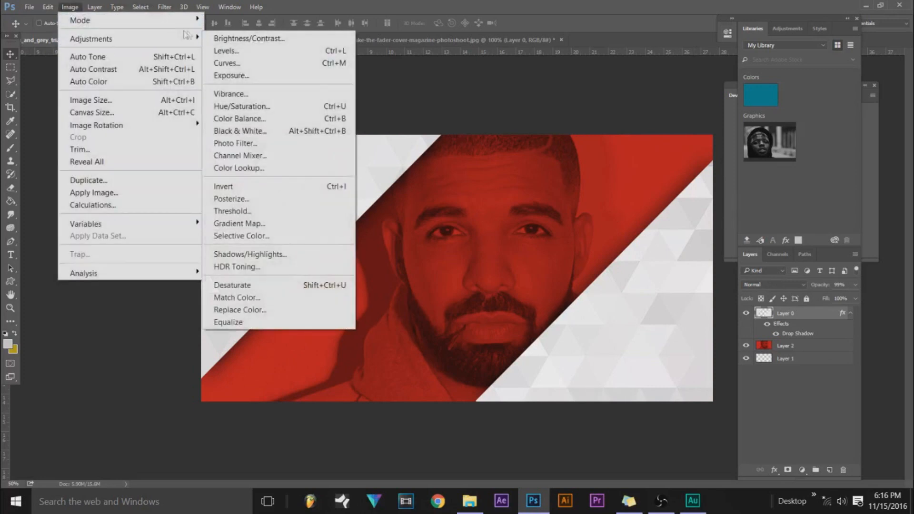
click(255, 143)
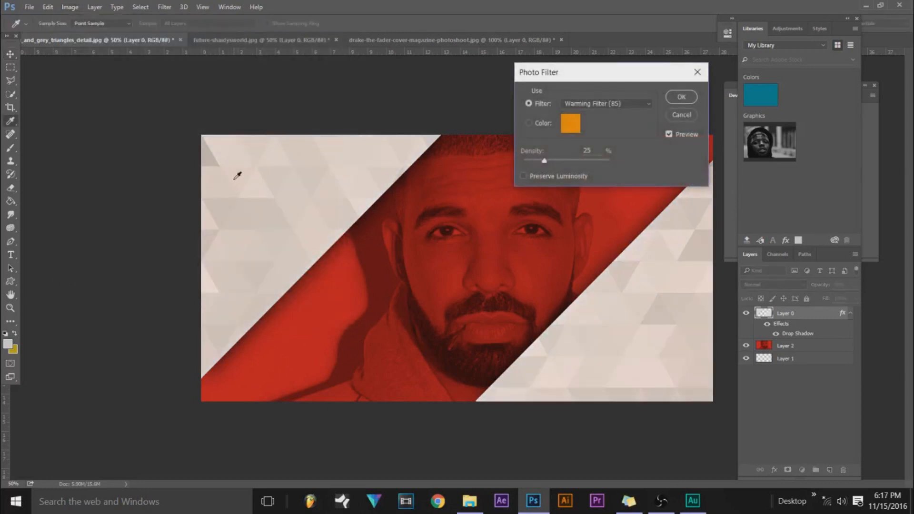
click(529, 122)
drag(543, 162, 600, 163)
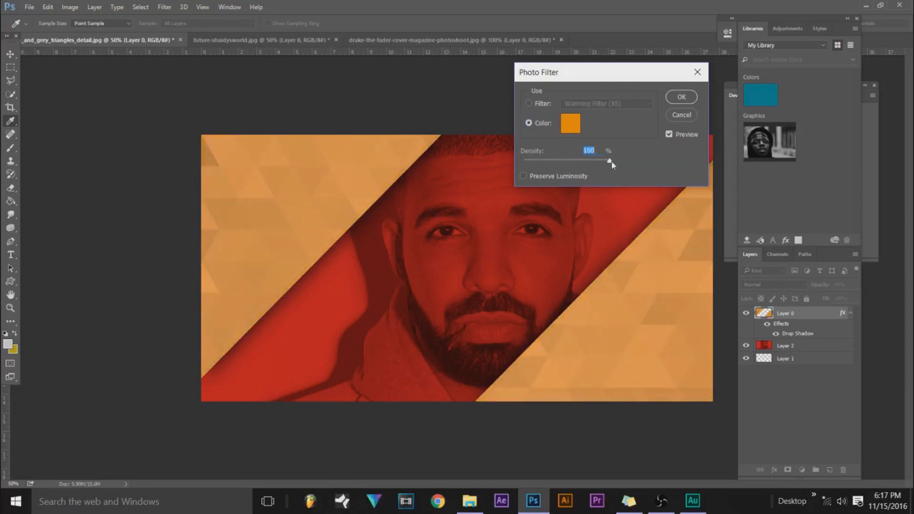
click(684, 98)
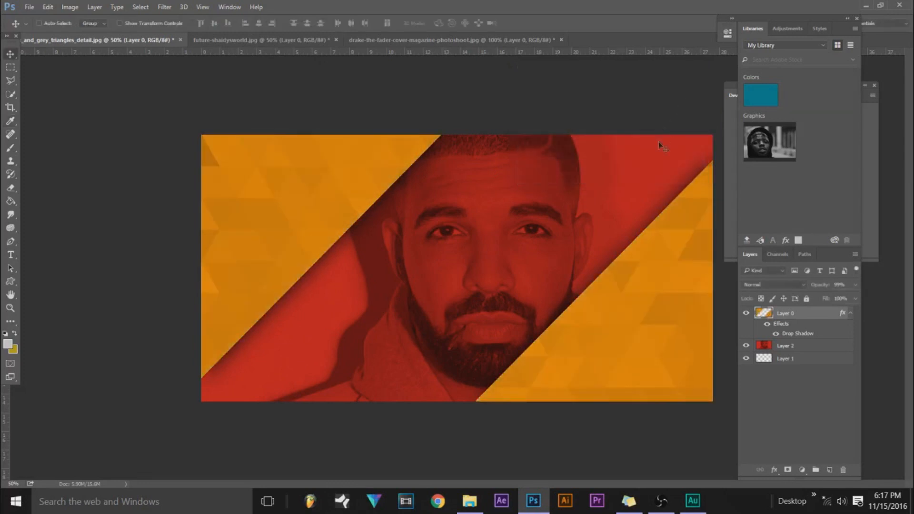
click(70, 6)
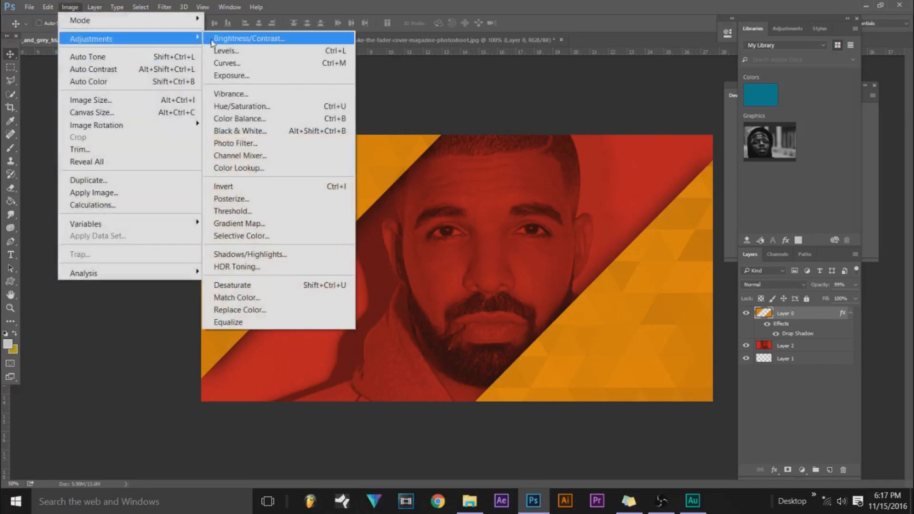
right_click(478, 113)
click(440, 93)
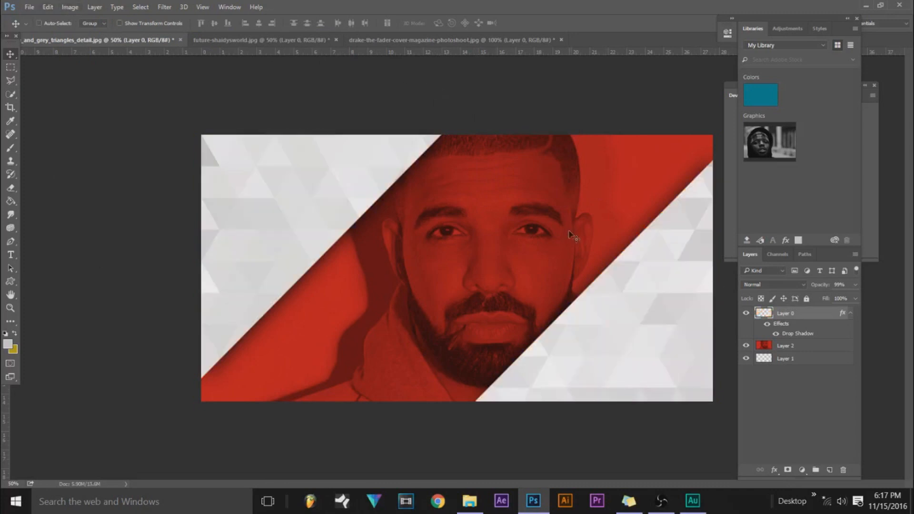
Start a Photo Filter on the triangles layer with 84% density and black (#000000) as its custom color.
click(75, 7)
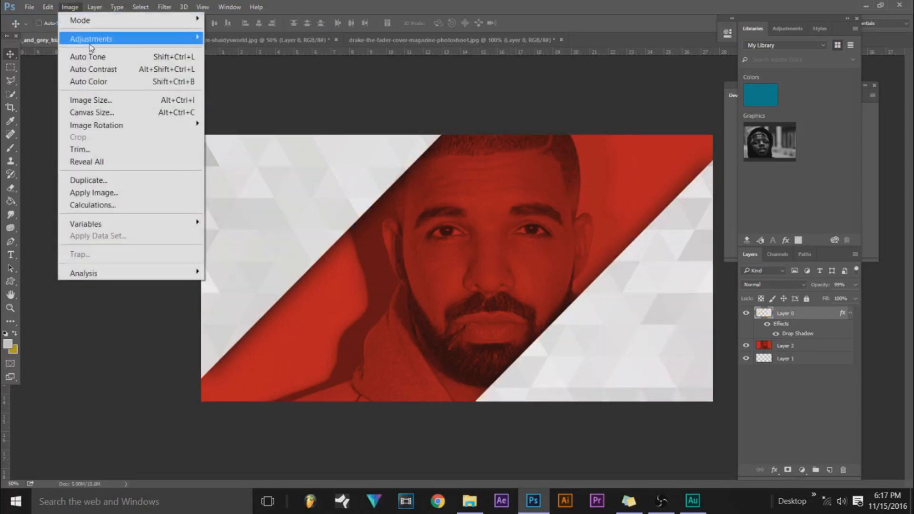
mouse_move(90, 38)
click(269, 143)
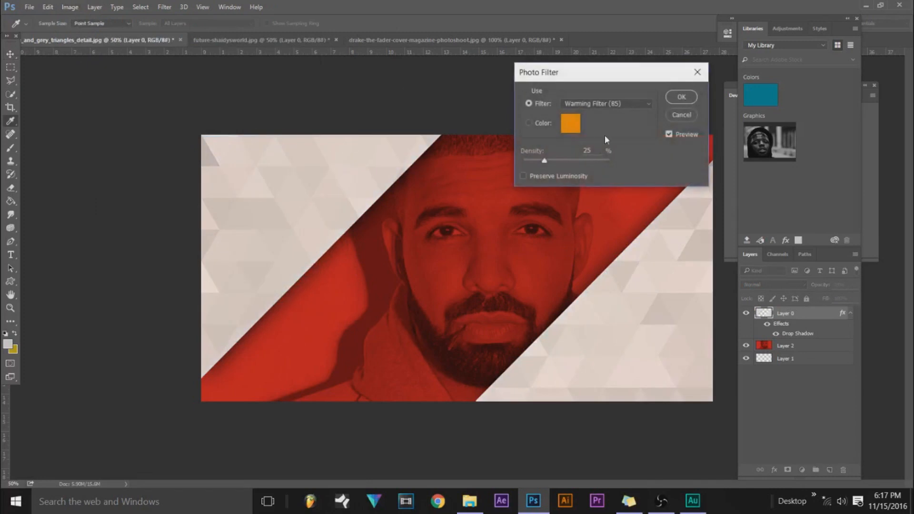
click(529, 123)
drag(549, 162, 595, 161)
click(573, 127)
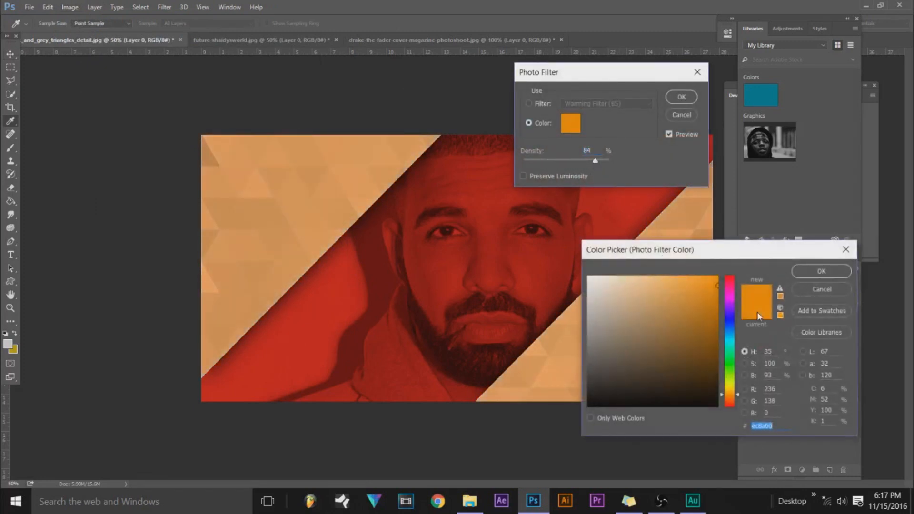
drag(730, 373, 730, 400)
mouse_move(614, 364)
mouse_down()
mouse_move(569, 359)
mouse_move(595, 383)
mouse_move(587, 407)
mouse_up()
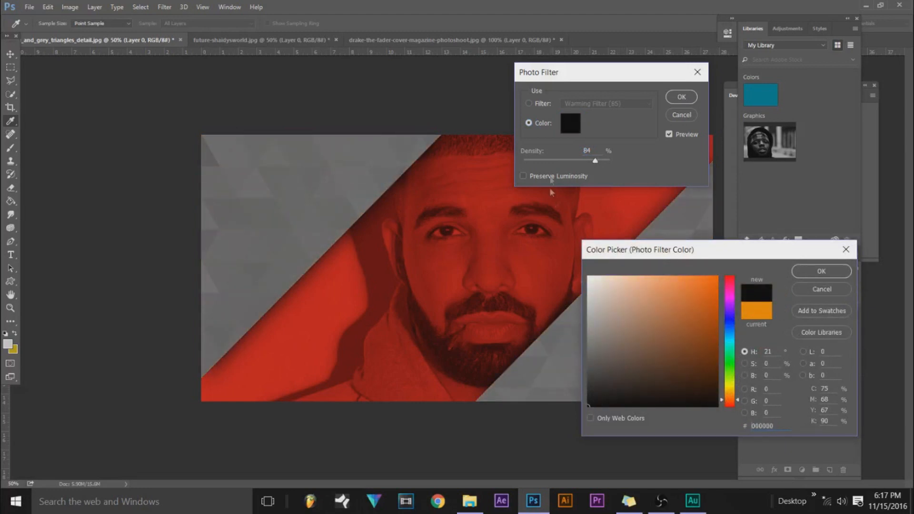
click(801, 273)
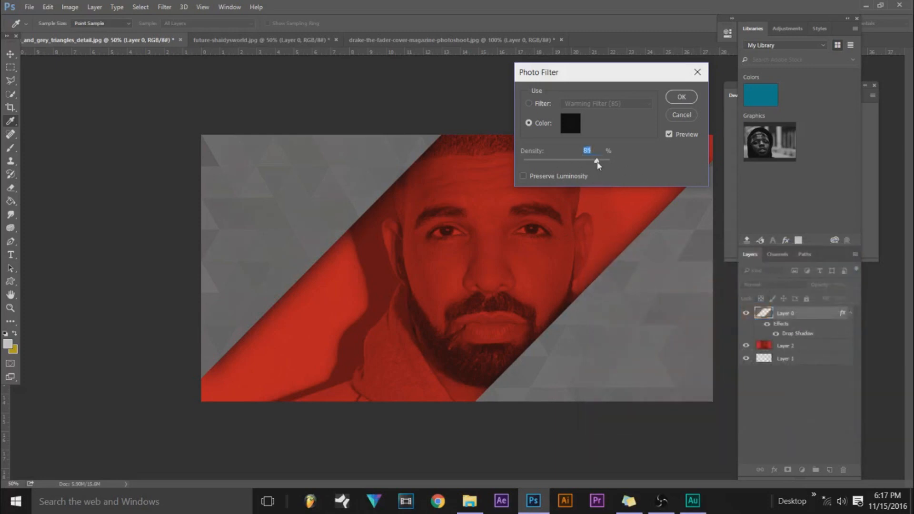
Set the black photo filter's density to 97% and apply it to the triangles layer.
drag(597, 162, 604, 162)
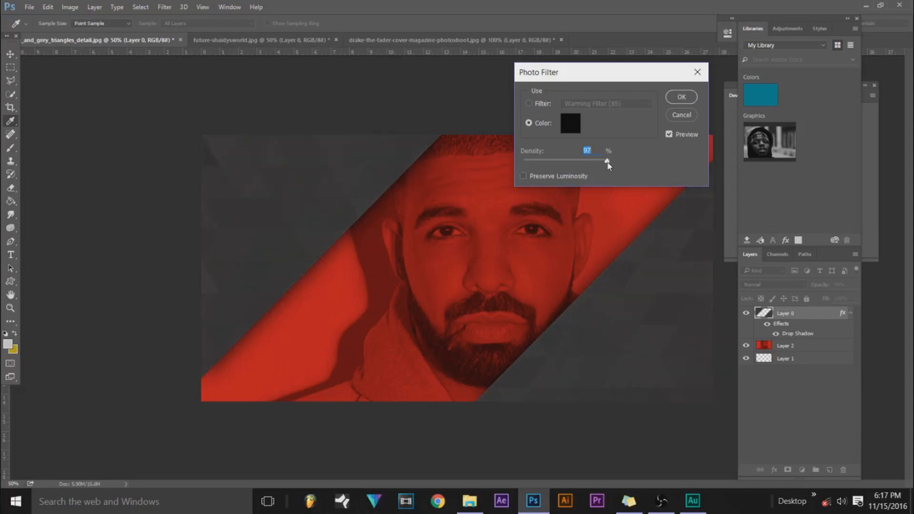
drag(607, 165, 608, 164)
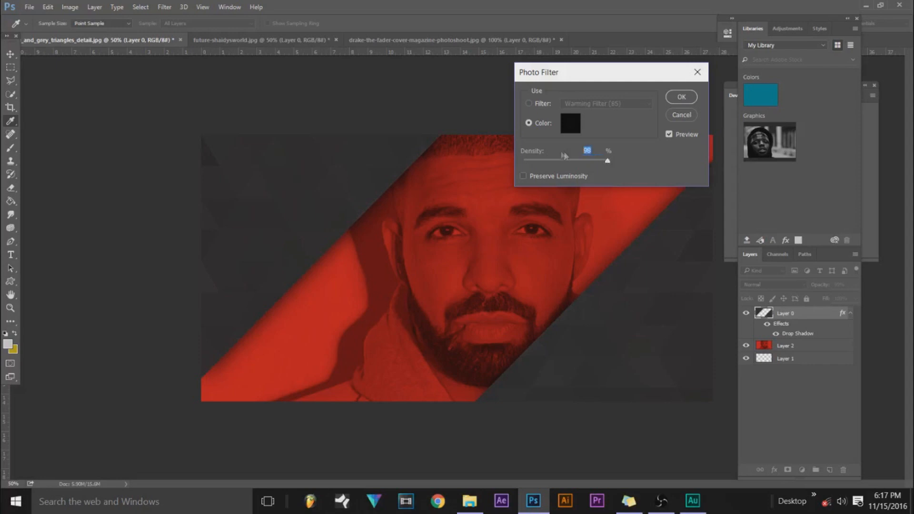
text(97)
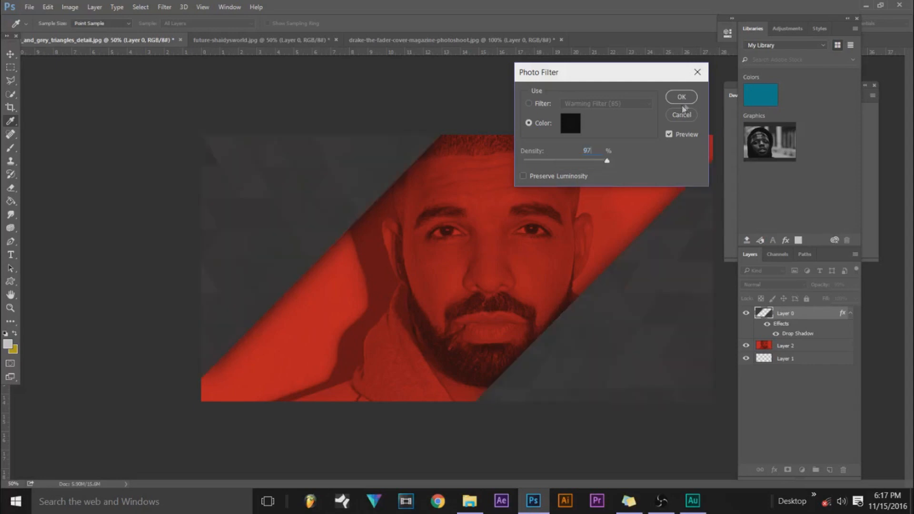
click(683, 98)
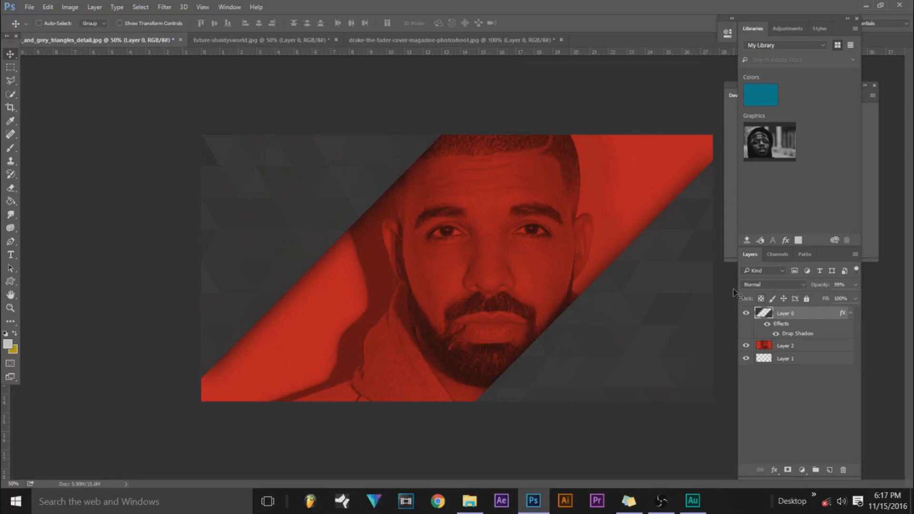
Darken the triangles layer with an Exposure adjustment of -1.36 and an offset of -0.0039.
click(70, 6)
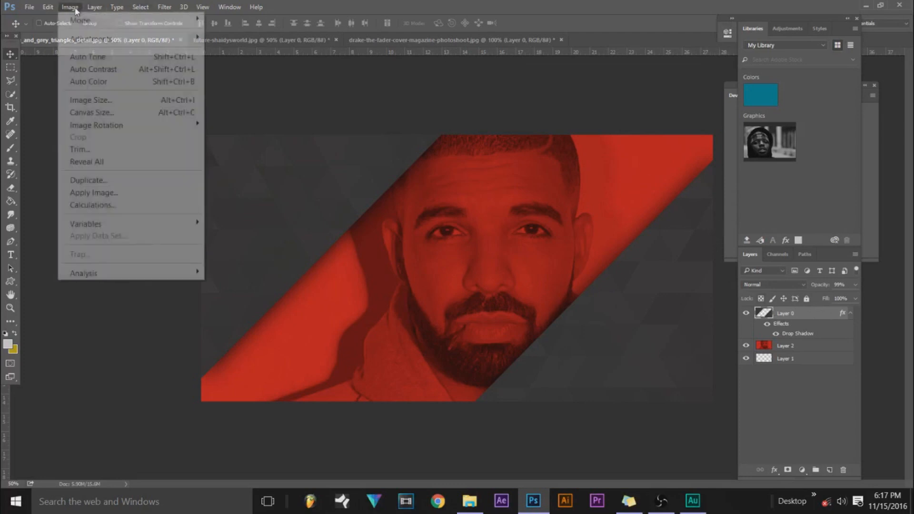
mouse_move(121, 39)
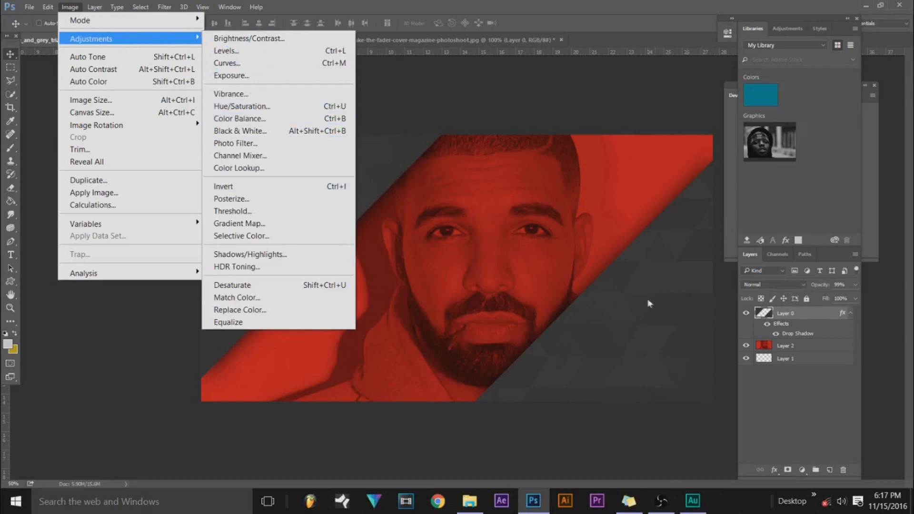
click(249, 76)
drag(207, 160, 189, 173)
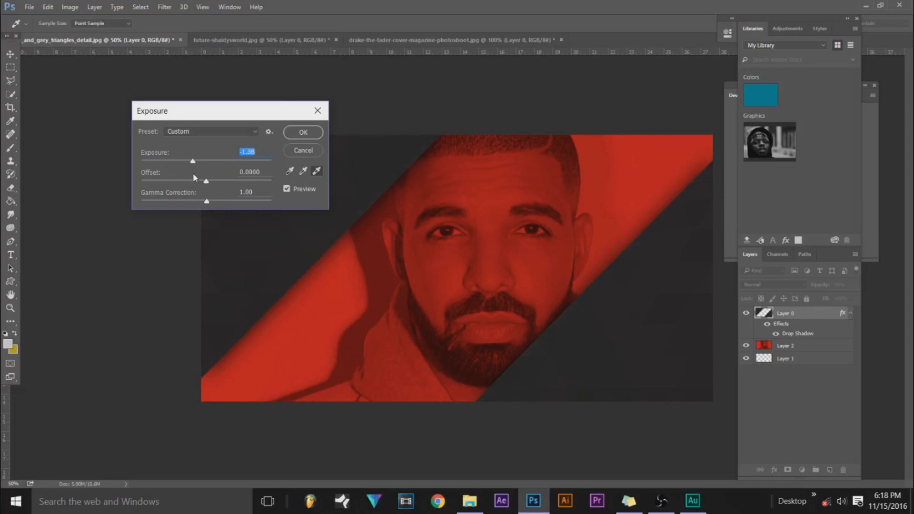
drag(206, 181, 207, 185)
drag(233, 114, 185, 111)
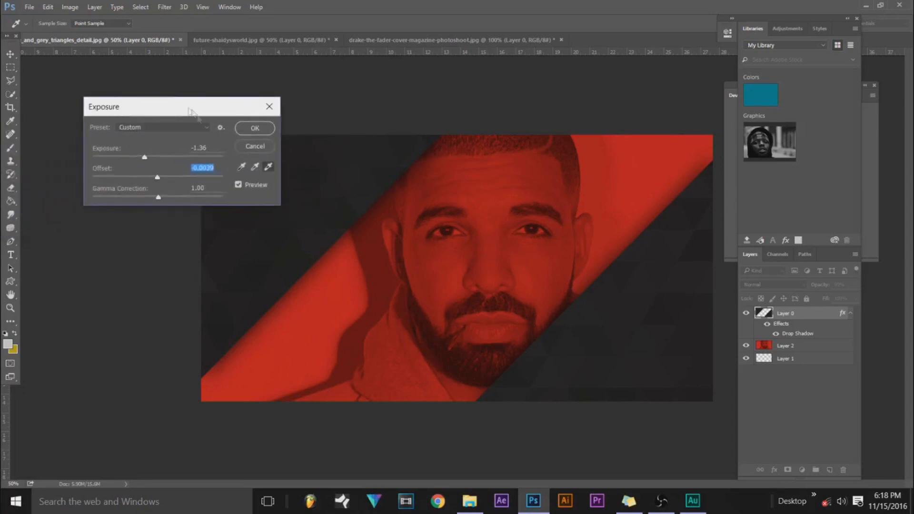
click(255, 128)
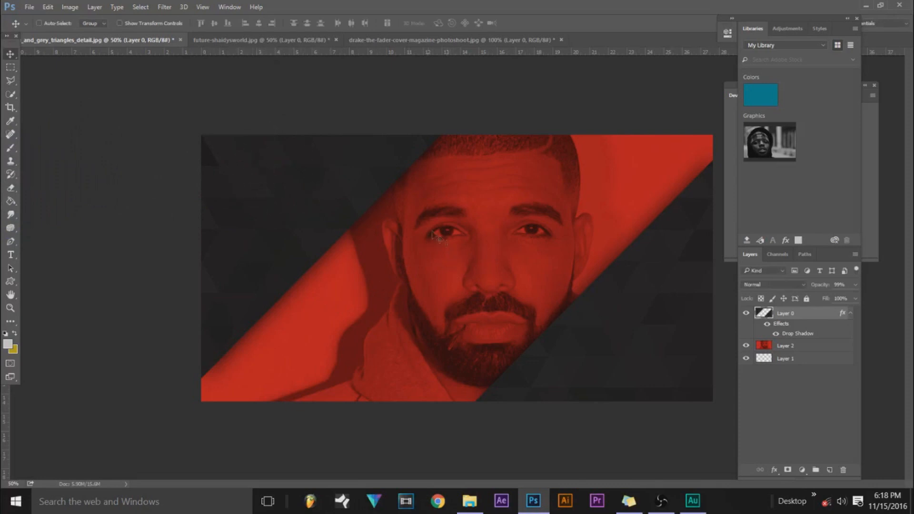
Add a Color Overlay to the red portrait layer, using a red sampled from the portrait's background.
click(820, 350)
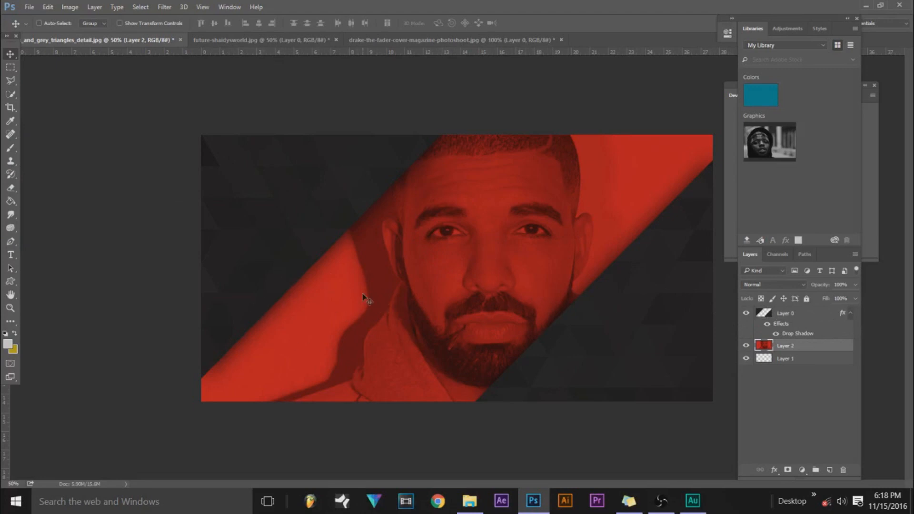
double_click(837, 349)
drag(439, 90, 815, 78)
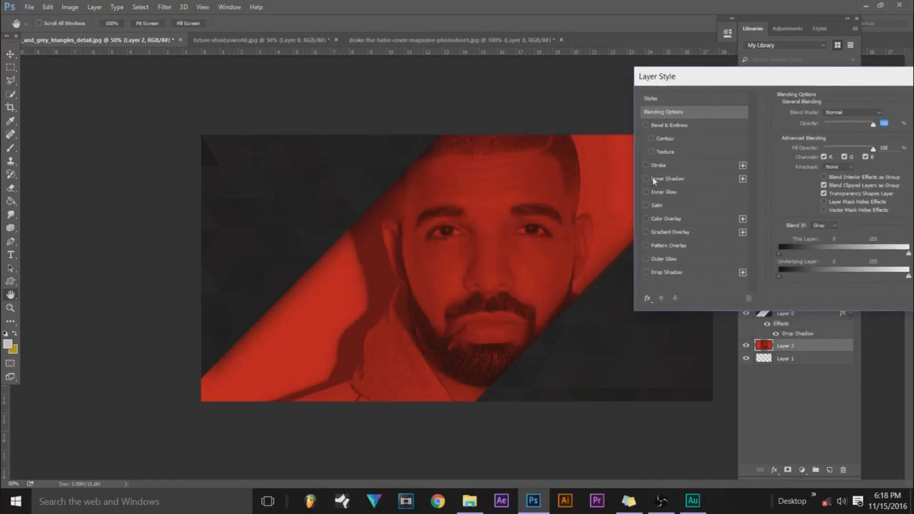
click(648, 218)
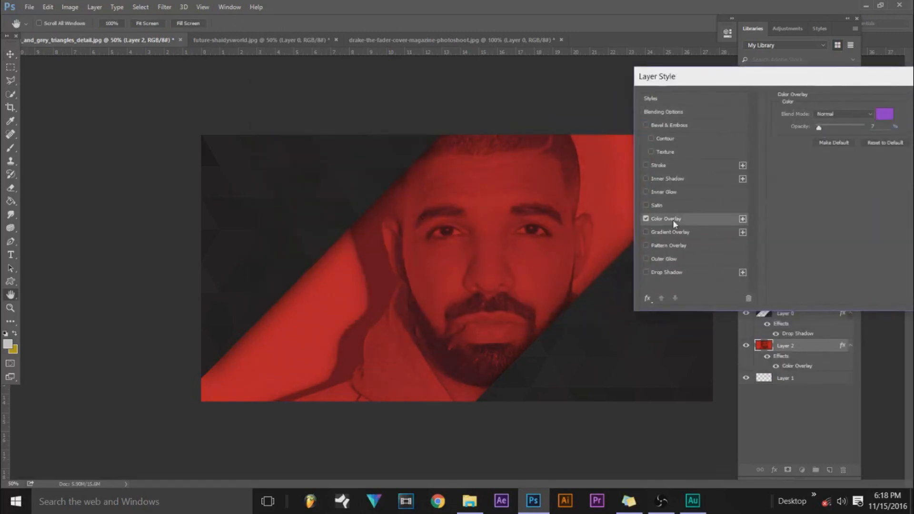
click(882, 116)
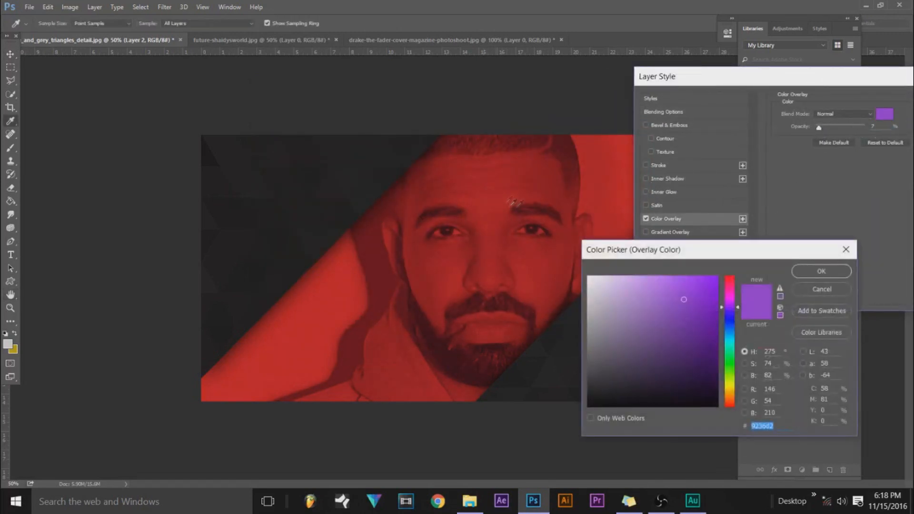
click(618, 175)
click(815, 275)
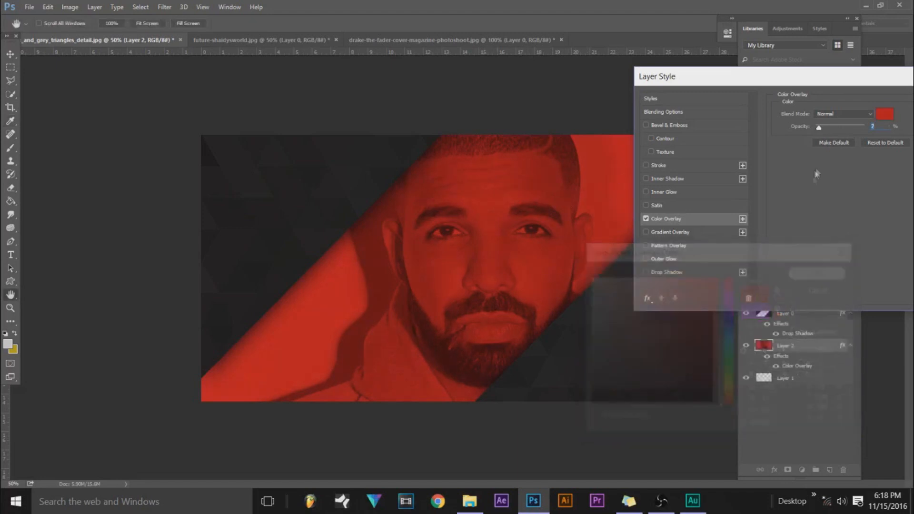
Set the portrait layer's Color Overlay opacity to about 31% and apply the effect.
drag(818, 128, 833, 133)
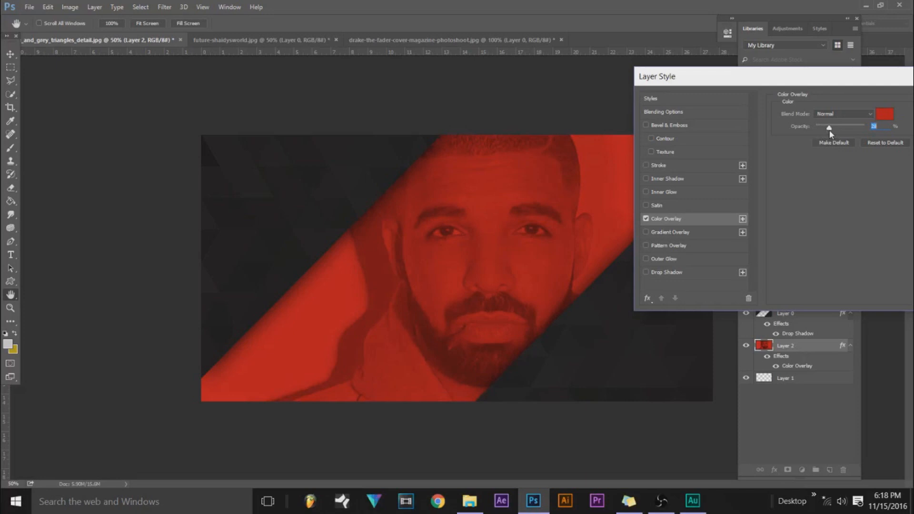
drag(830, 134, 854, 135)
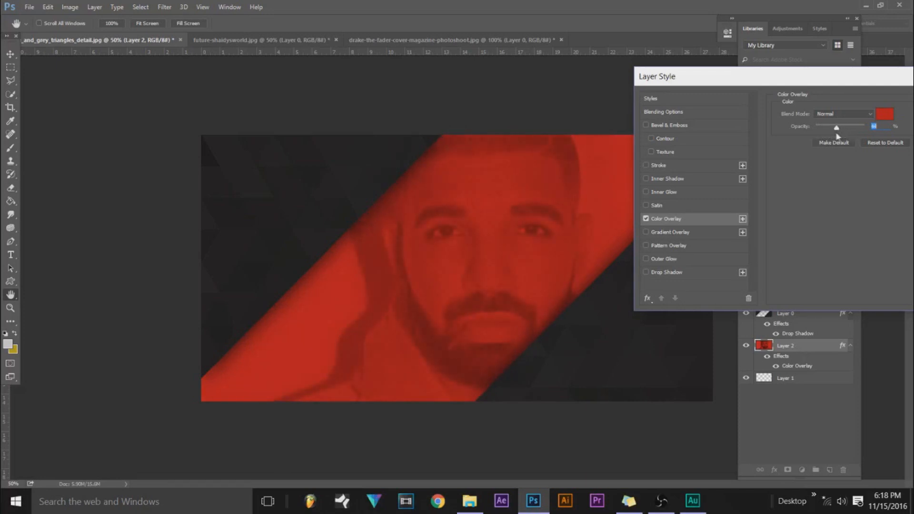
drag(834, 136, 826, 139)
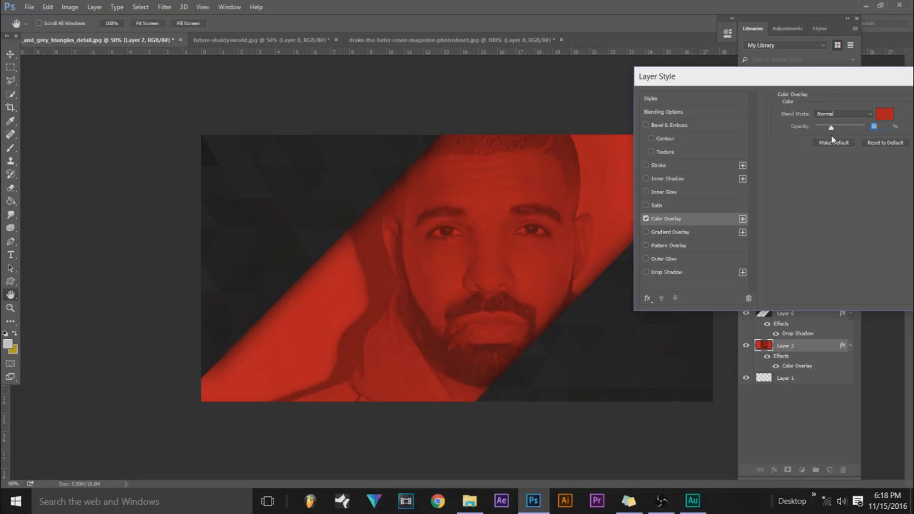
drag(733, 81, 538, 66)
click(777, 90)
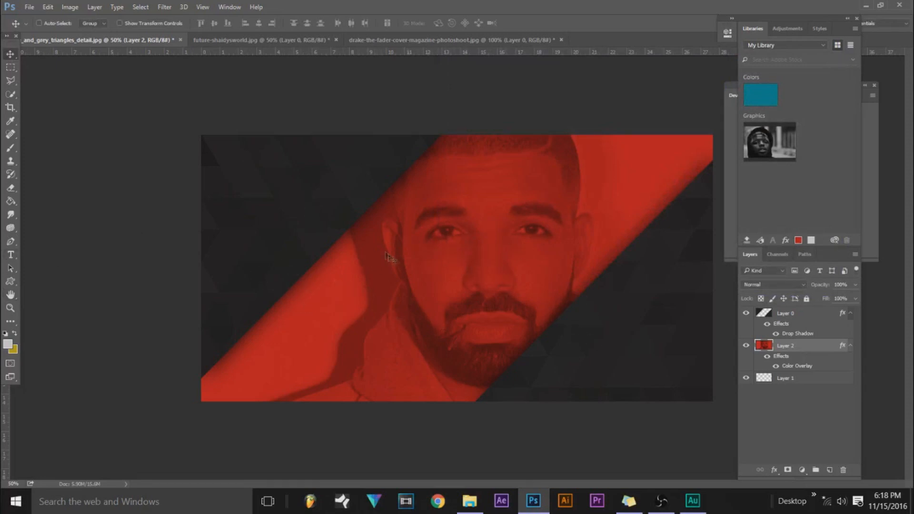
Add the text FOREVER in a wide text box across the portrait's face, with a font size of 60 pt.
click(10, 255)
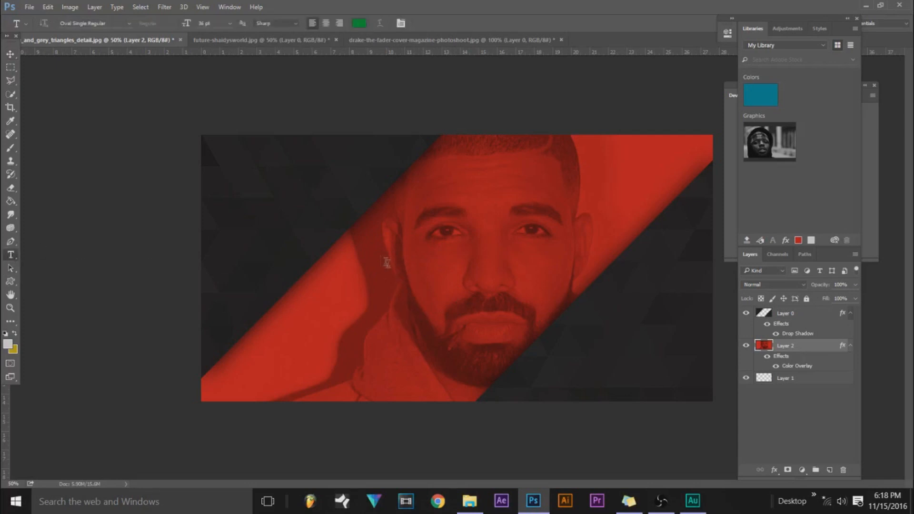
drag(354, 247, 567, 289)
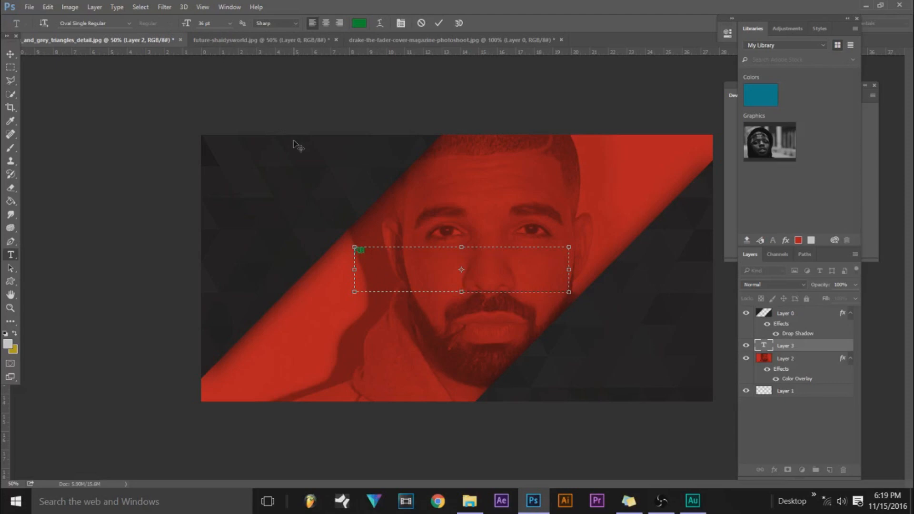
drag(393, 253, 333, 254)
click(230, 23)
click(245, 199)
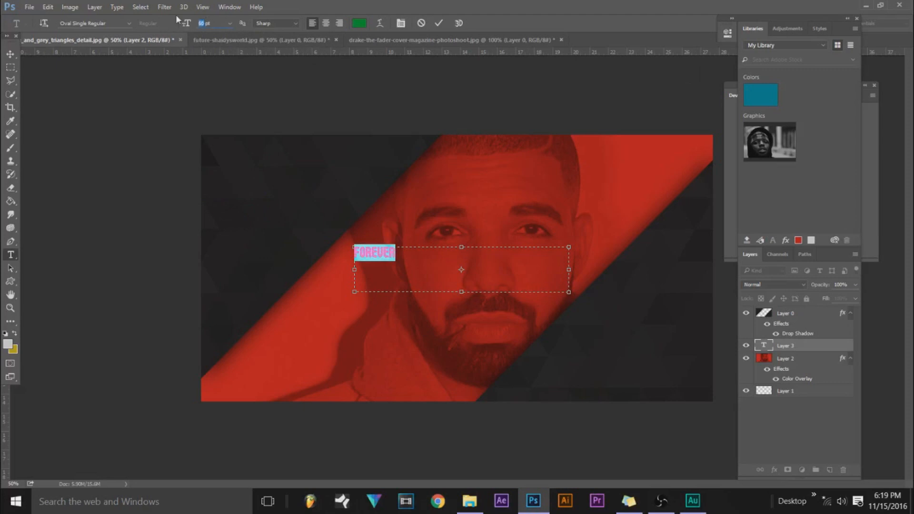
Enlarge the FOREVER text to 250 pt, trying 150 and 200 pt on the way.
text(150)
key(Return)
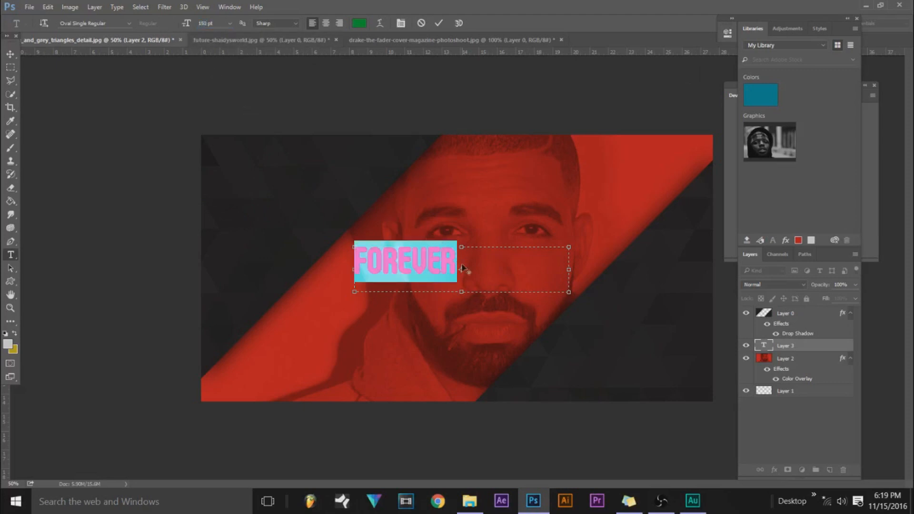
click(207, 22)
text(200)
key(Return)
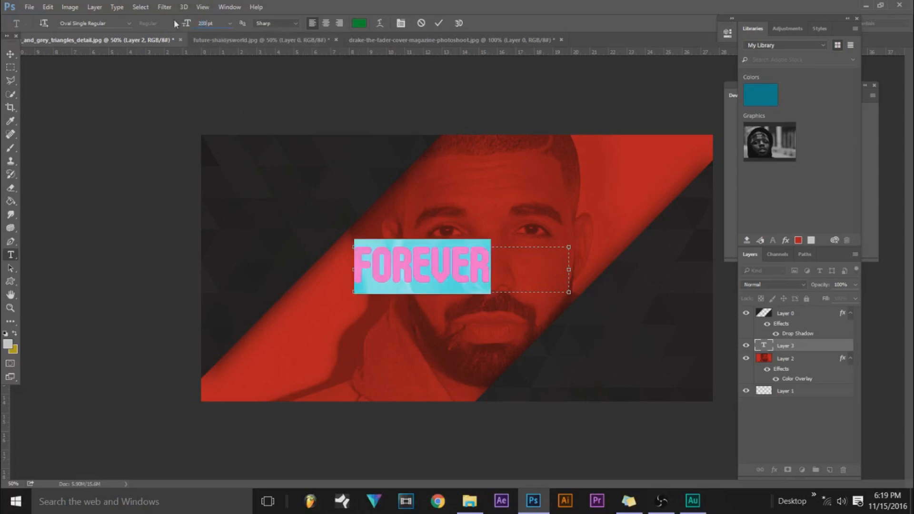
text(250)
key(Return)
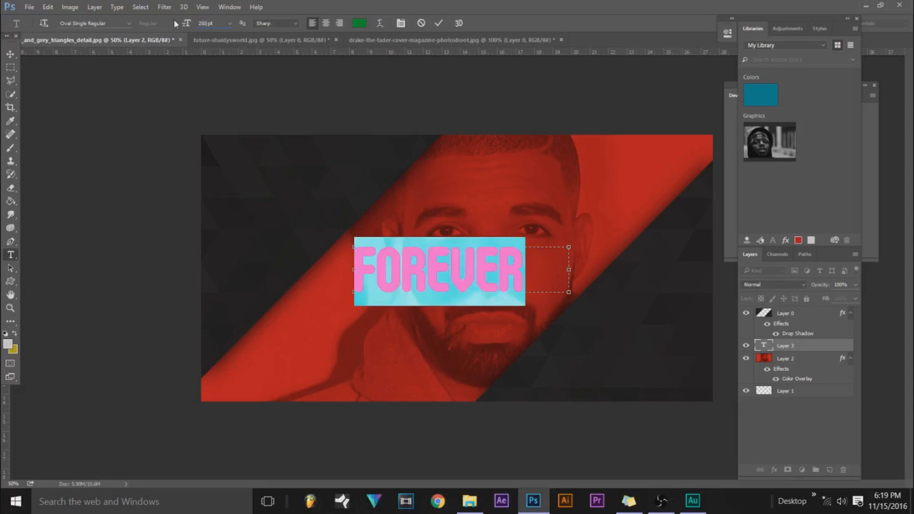
click(430, 269)
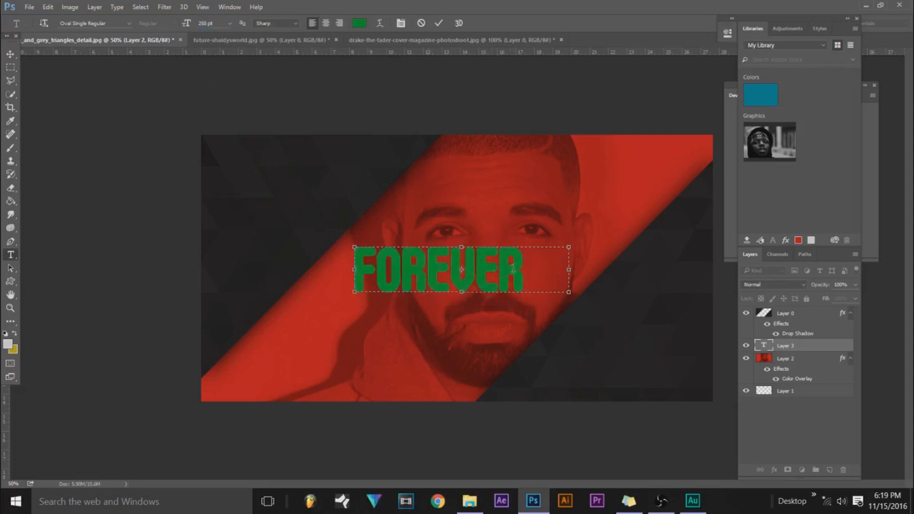
Recolor the FOREVER text from green to a near-black gray sampled from the triangles background.
drag(528, 269, 248, 278)
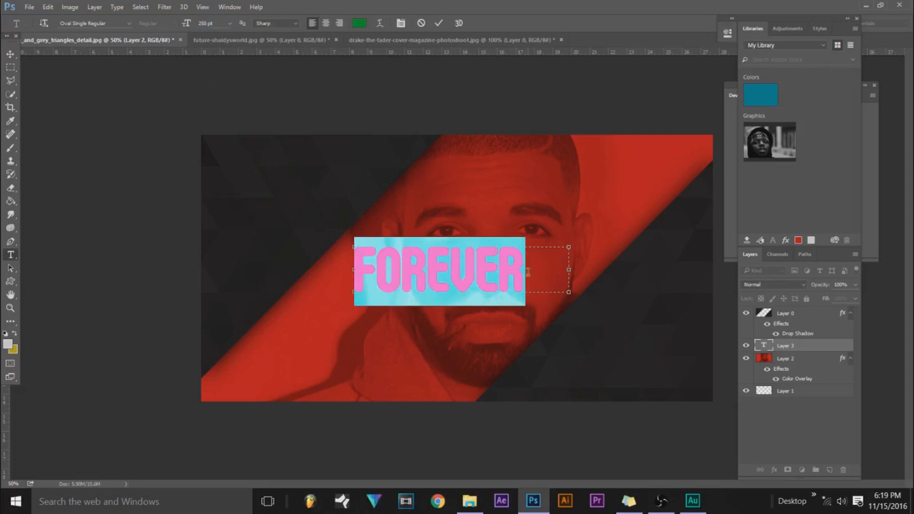
click(360, 23)
drag(602, 393, 578, 389)
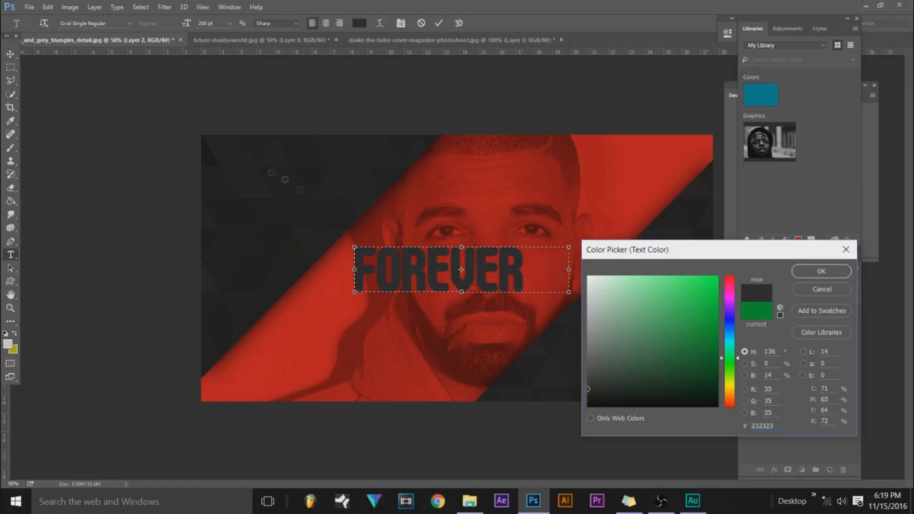
click(253, 184)
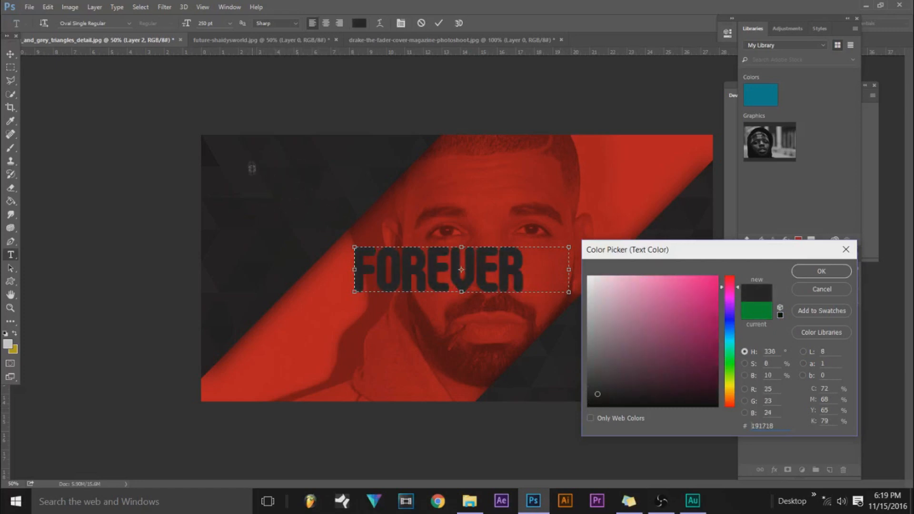
click(262, 158)
mouse_move(599, 401)
mouse_down()
mouse_move(573, 369)
mouse_move(569, 377)
mouse_move(562, 336)
mouse_move(585, 336)
mouse_move(587, 394)
mouse_up()
click(821, 271)
click(562, 264)
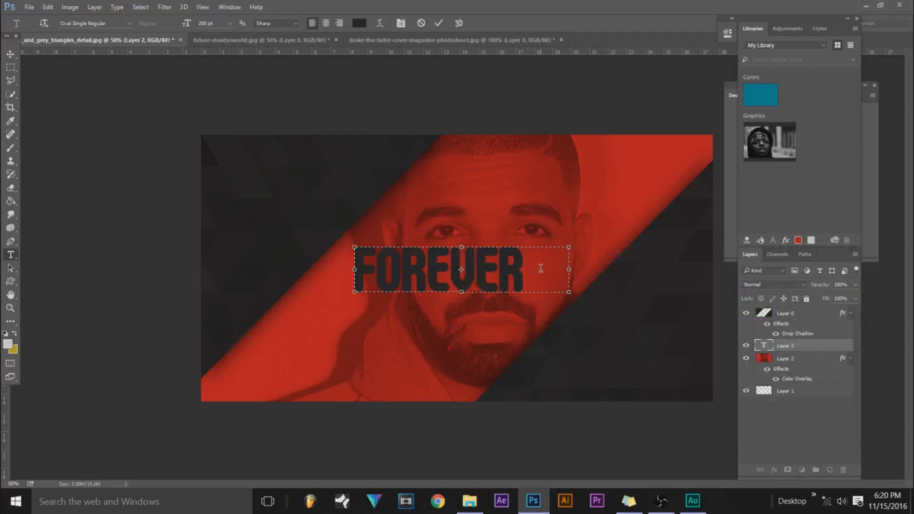
Try neighbouring fonts such as Oval Black Regular on the whole FOREVER text.
key(ctrl+a)
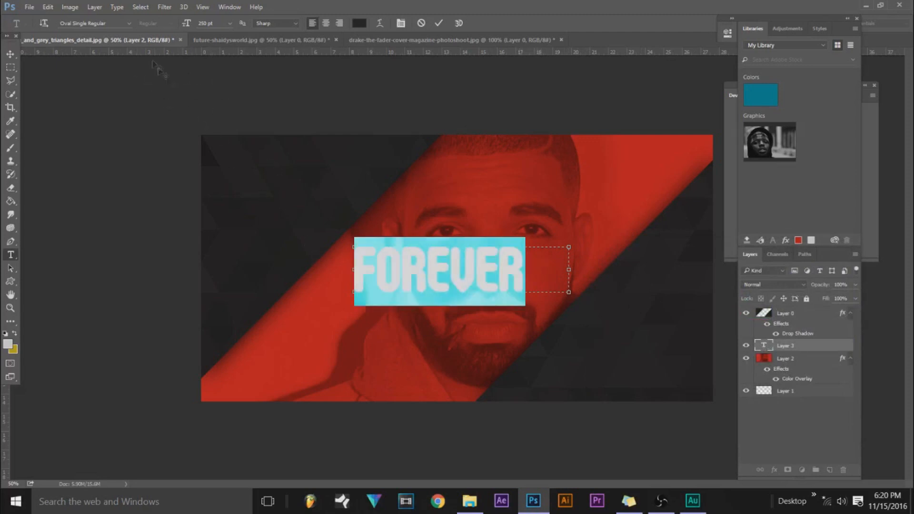
click(70, 24)
key(Up)
key(Up)
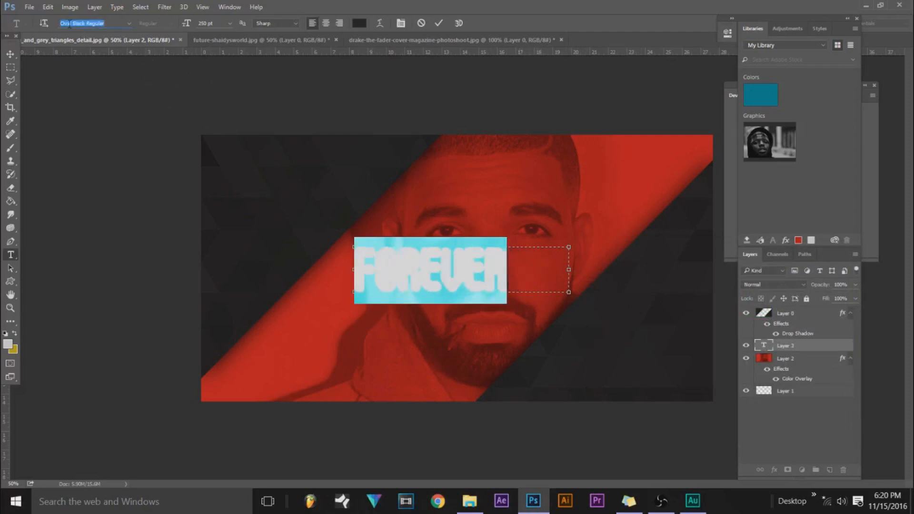
key(Up)
key(Up)
key(Up)
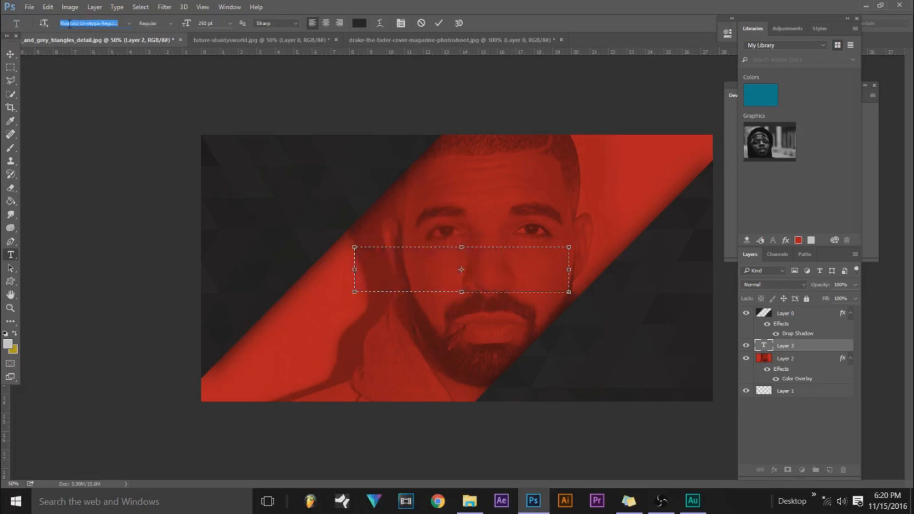
key(Down)
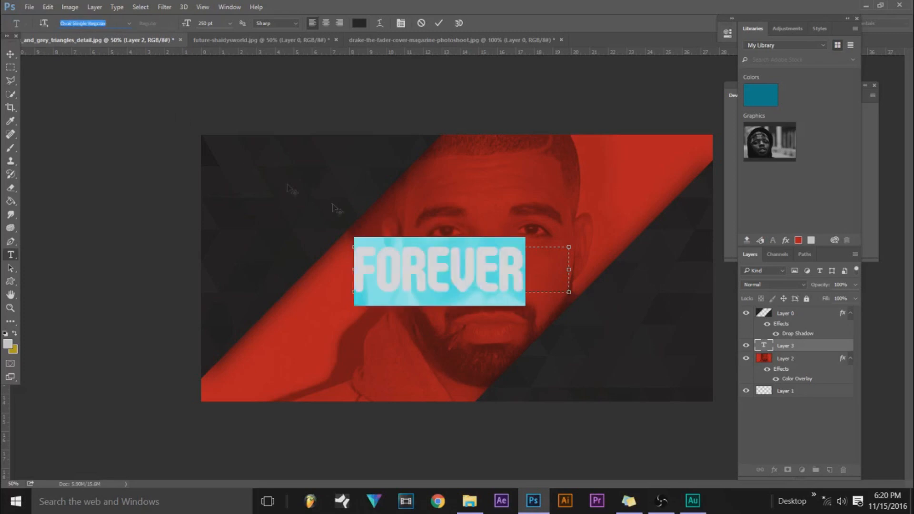
Enlarge the FOREVER text box and change the text's font to Planet Kosmos Regular.
drag(568, 293, 732, 341)
click(86, 23)
key(Down)
key(Down)
key(Down)
key(Down)
key(Down)
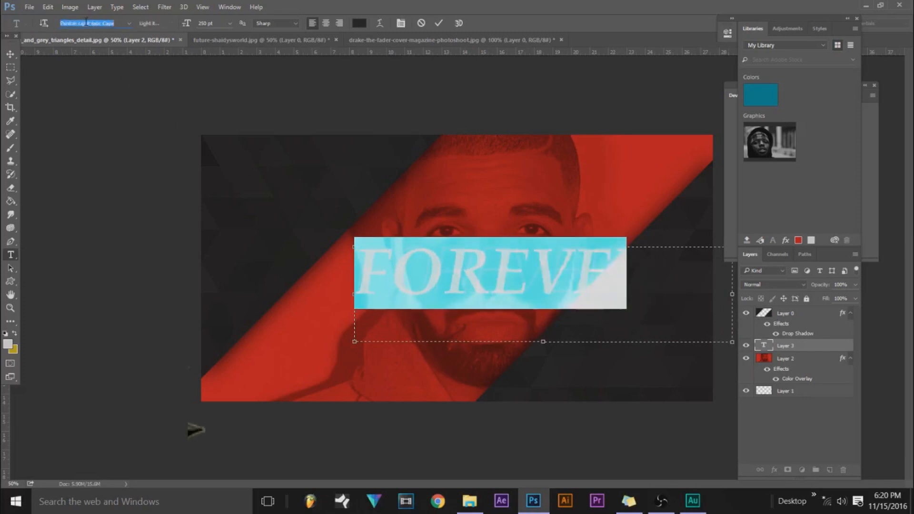
key(Down)
key(Down)
key(Down)
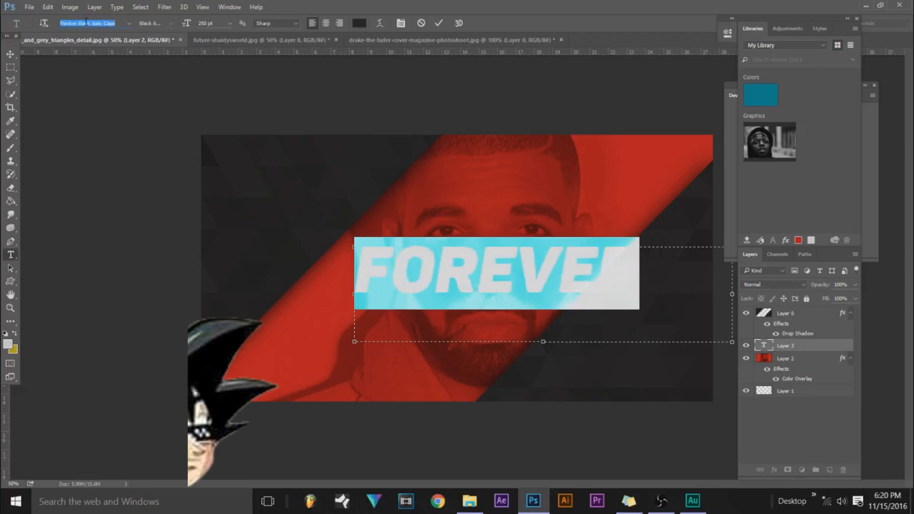
key(Down)
key(Down)
key(Down)
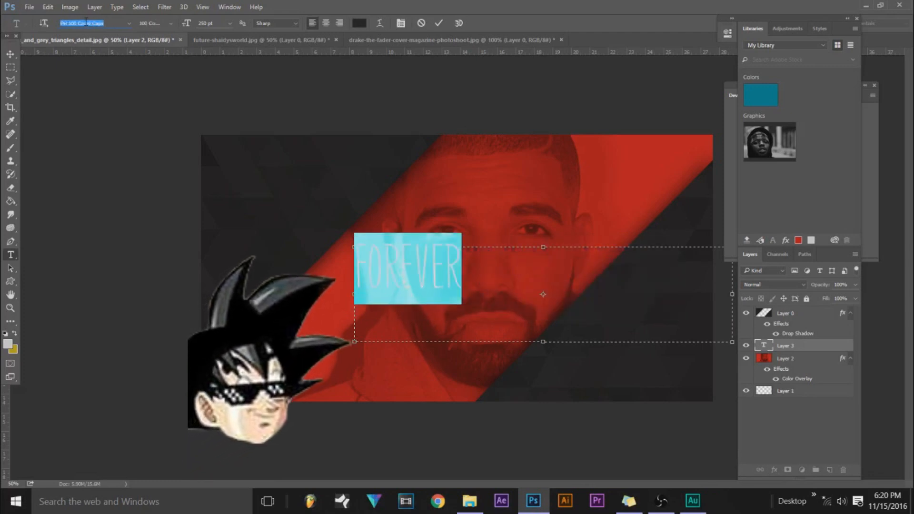
key(Down)
key(Down)
key(Down)
key(Down)
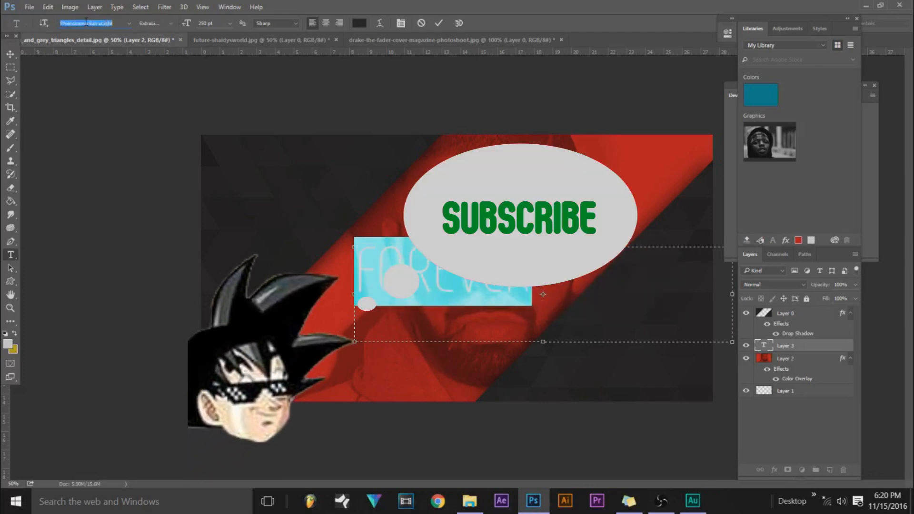
key(Down)
key(Down)
key(Down)
key(Down)
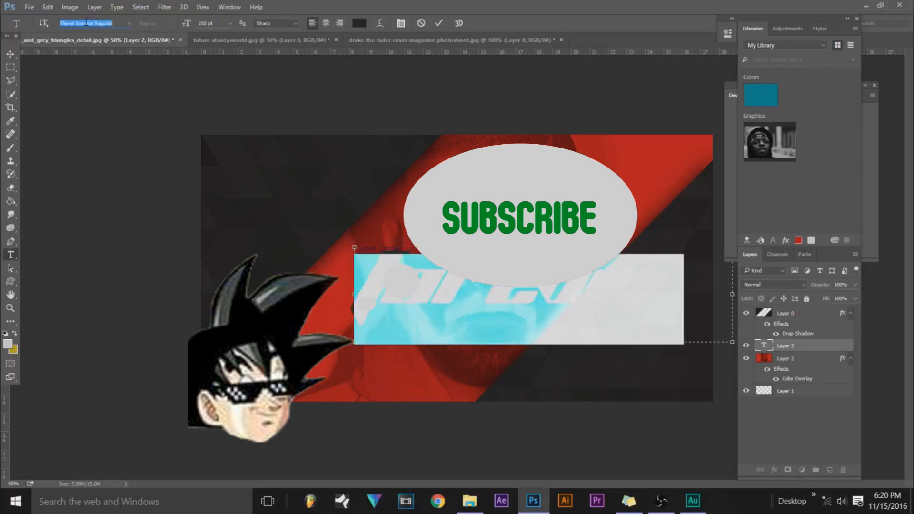
click(371, 291)
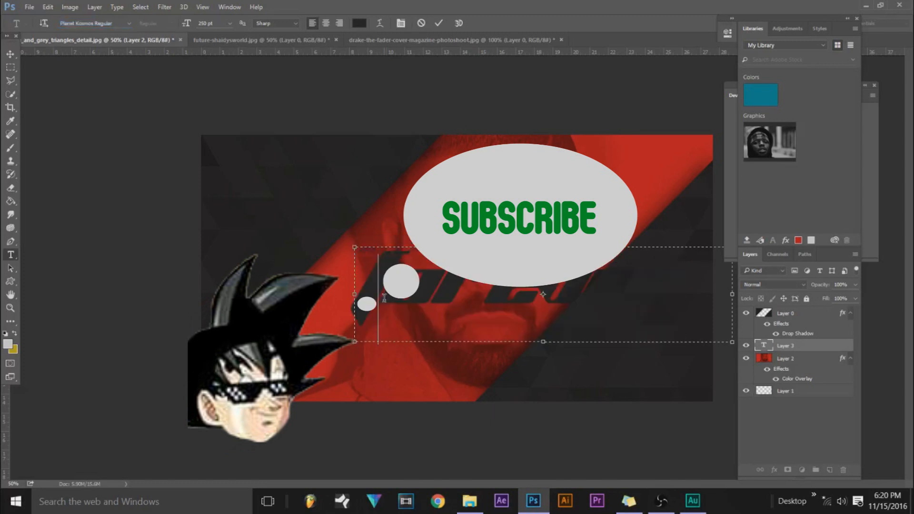
Scale the FOREVER text down to 67.78% and center it over the face within the red diagonal band.
click(11, 56)
drag(417, 289, 363, 266)
key(ctrl+t)
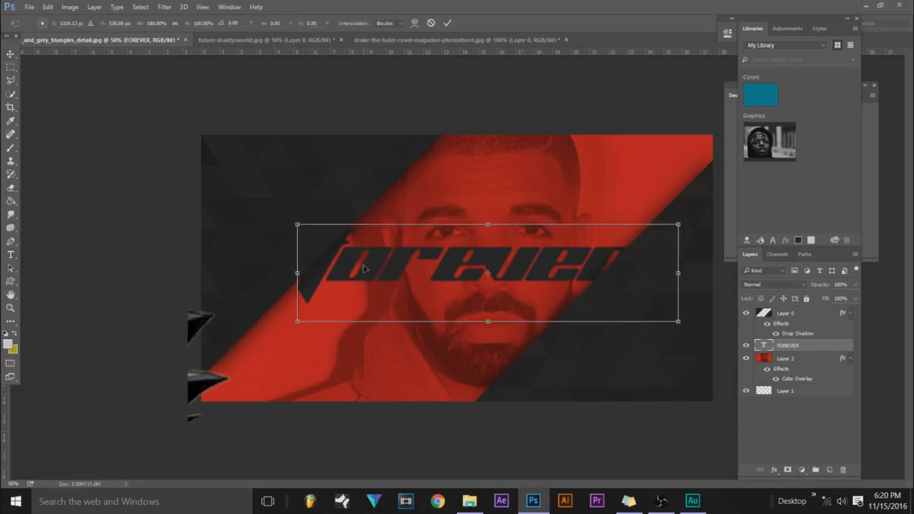
click(48, 6)
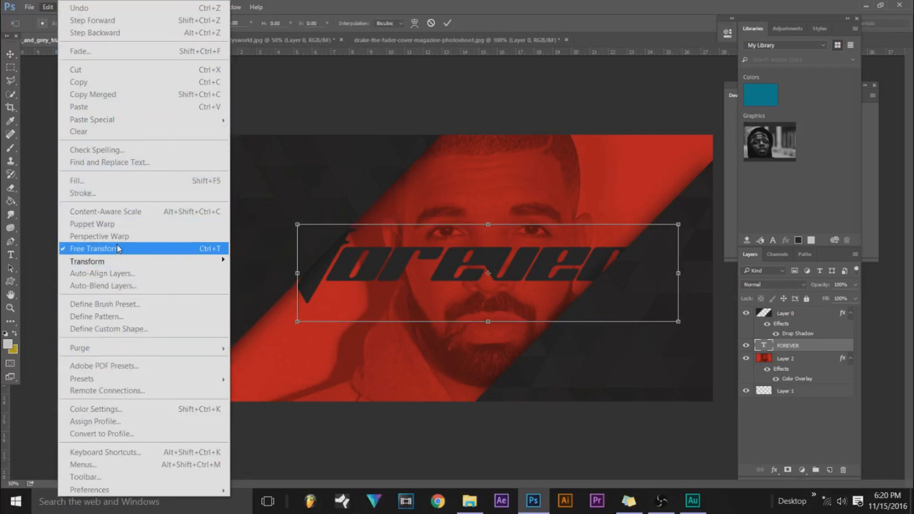
click(346, 244)
drag(295, 222, 393, 249)
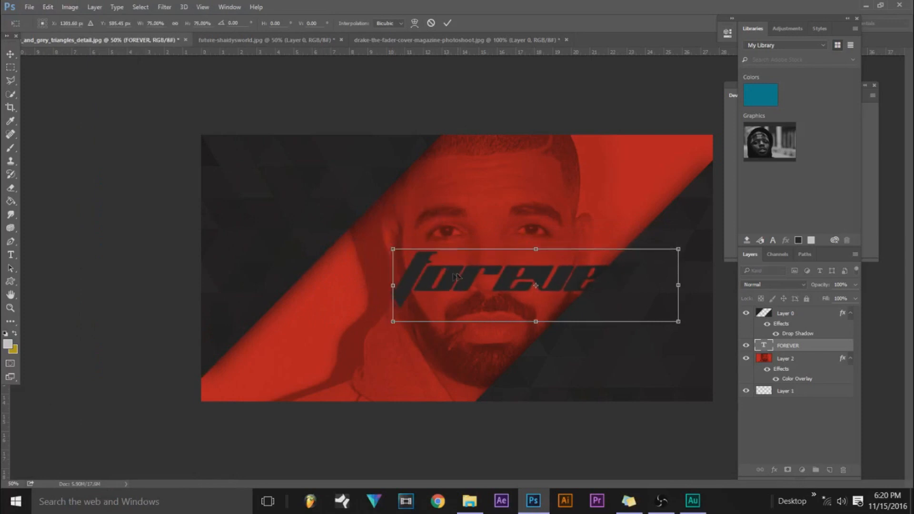
drag(455, 276, 395, 260)
drag(331, 229, 361, 234)
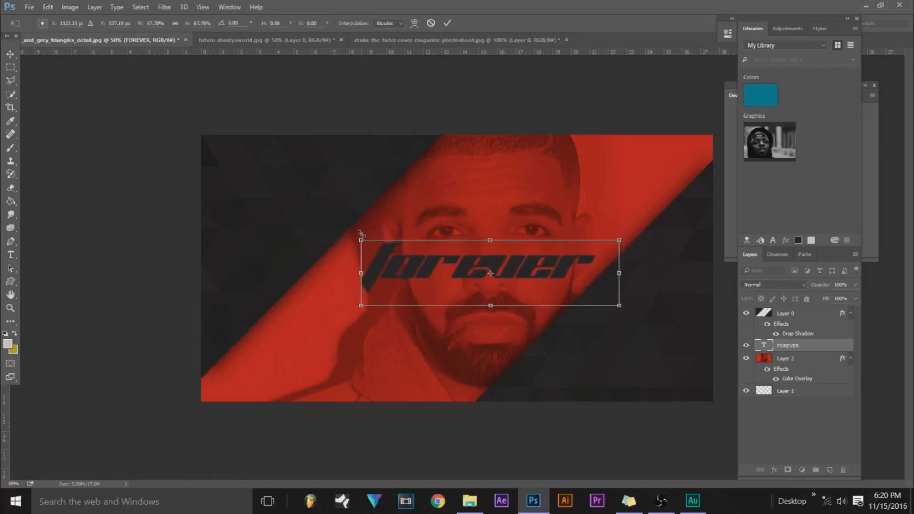
key(Return)
mouse_move(430, 265)
mouse_down()
mouse_move(415, 267)
mouse_move(425, 273)
mouse_up()
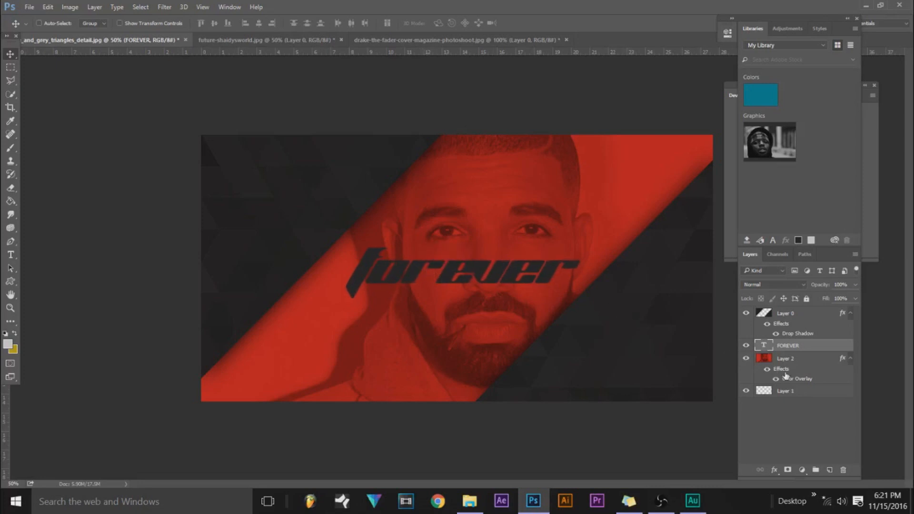
Add a 2 px outside Stroke effect to the FOREVER text layer.
double_click(805, 346)
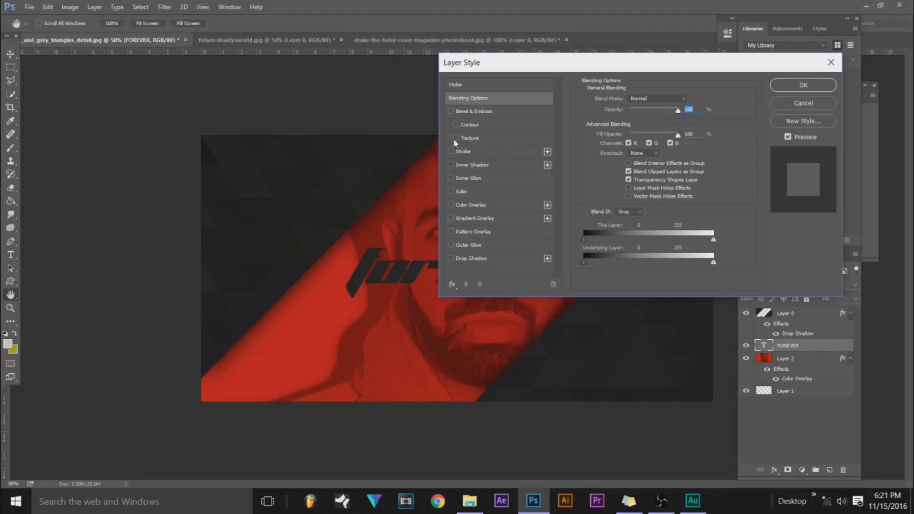
click(451, 152)
click(459, 151)
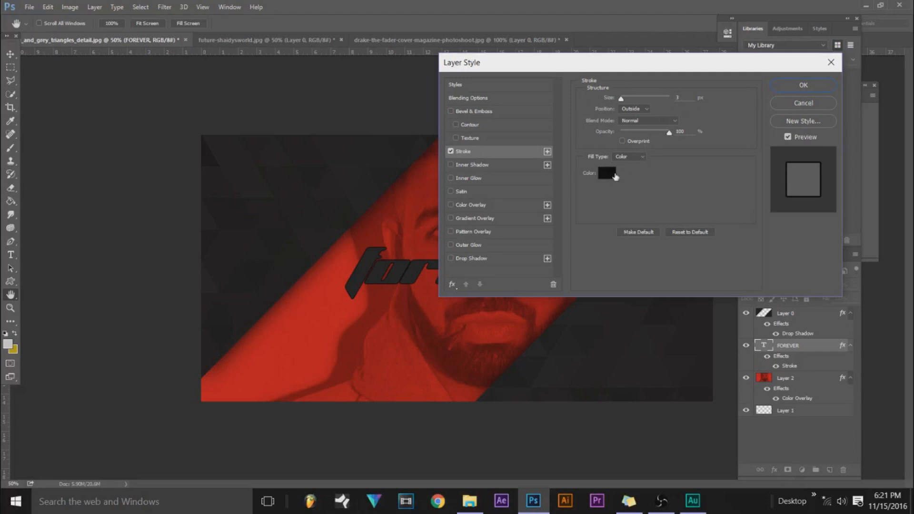
drag(621, 98, 608, 105)
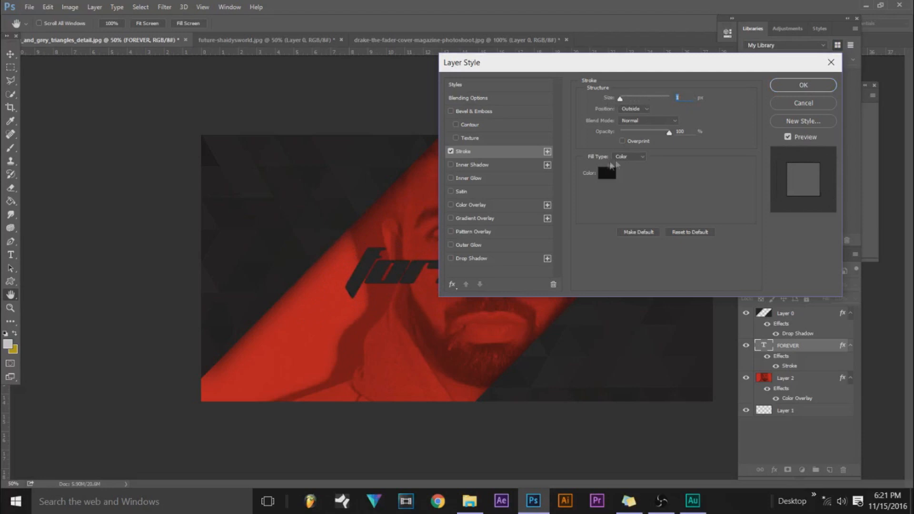
text(2)
Try dark grey shades such as #232323 for the FOREVER text's stroke, ending on black #000000.
click(606, 172)
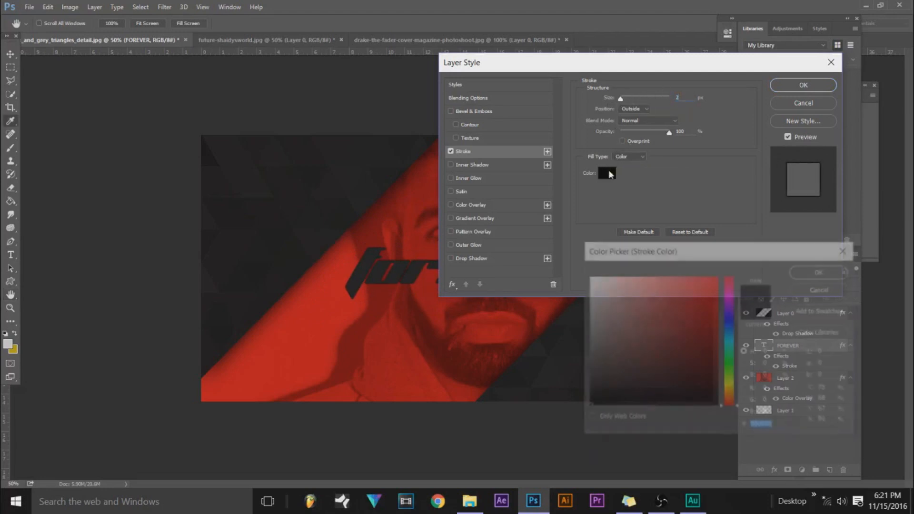
click(346, 306)
mouse_move(675, 322)
mouse_down()
mouse_move(602, 286)
mouse_move(601, 340)
mouse_move(585, 374)
mouse_move(613, 387)
mouse_move(588, 398)
mouse_up()
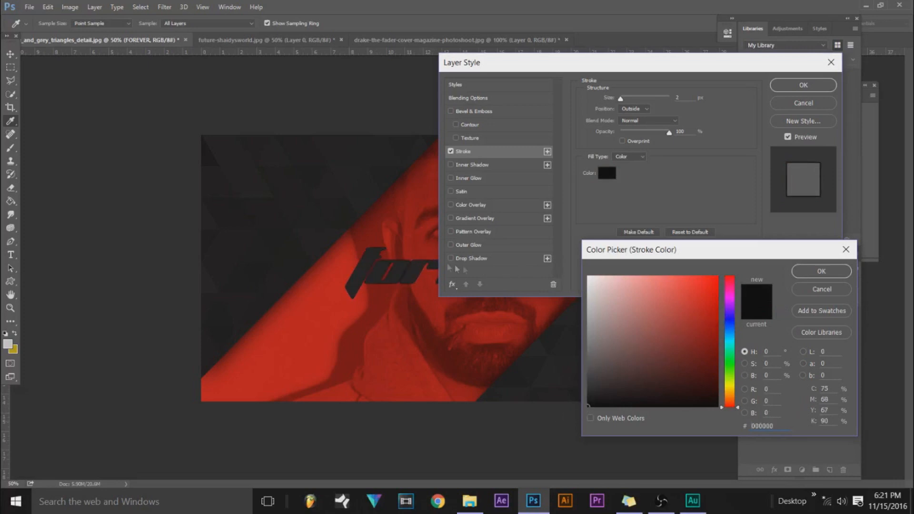
click(590, 389)
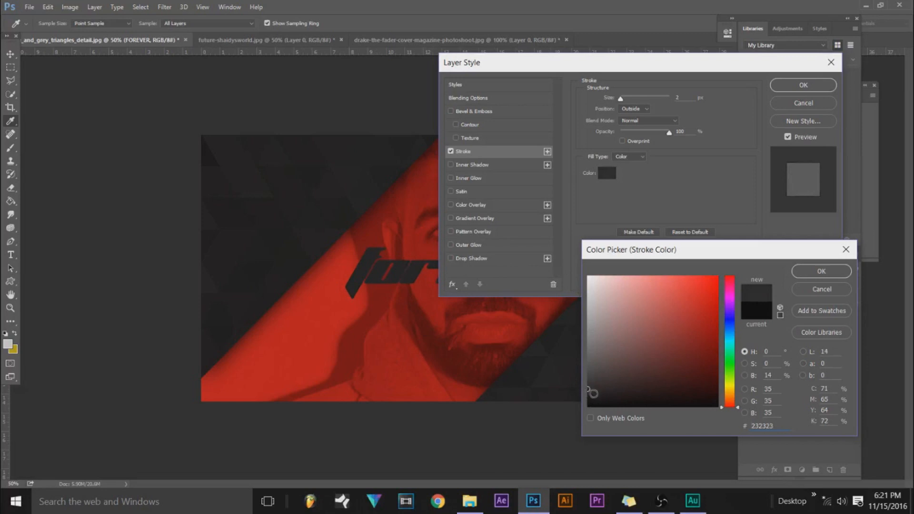
click(590, 404)
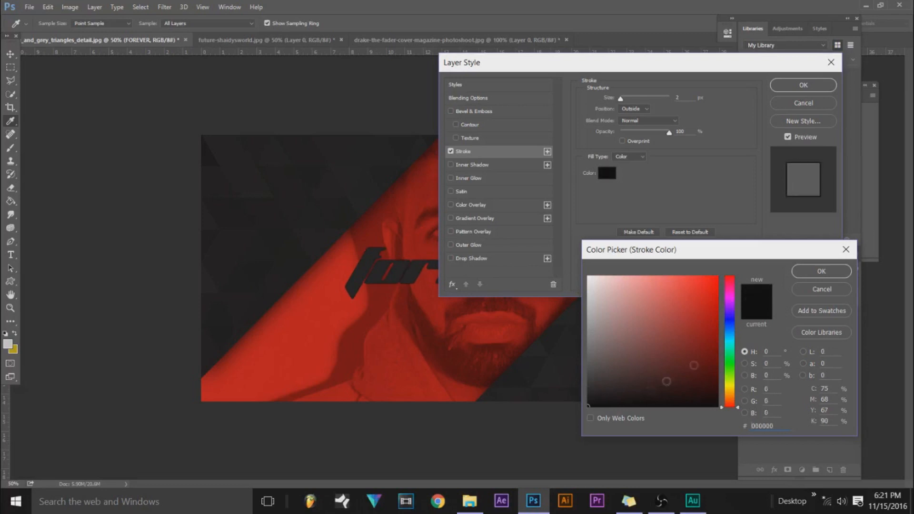
click(820, 271)
Add a drop shadow to the FOREVER text with a 24 px size, an increased distance and a reduced opacity.
mouse_move(540, 66)
mouse_down()
mouse_move(839, 124)
mouse_move(704, 72)
mouse_move(604, 76)
mouse_up()
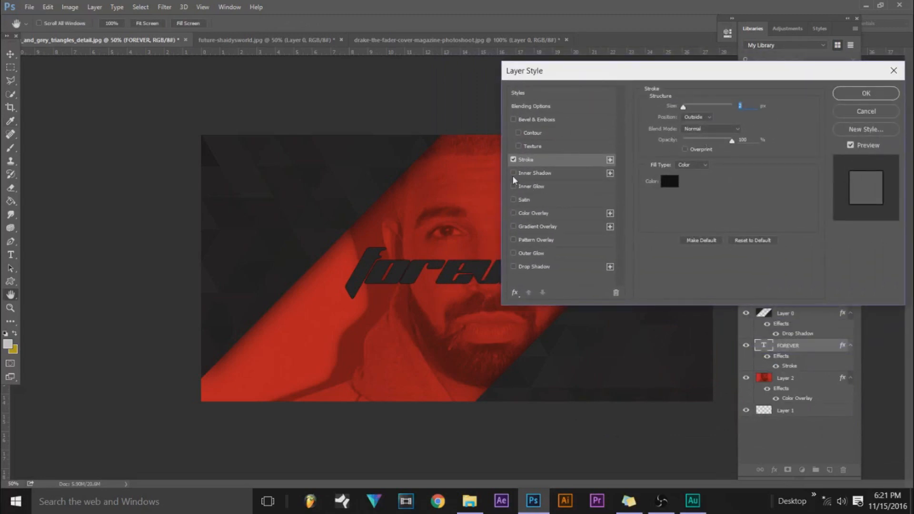
click(513, 266)
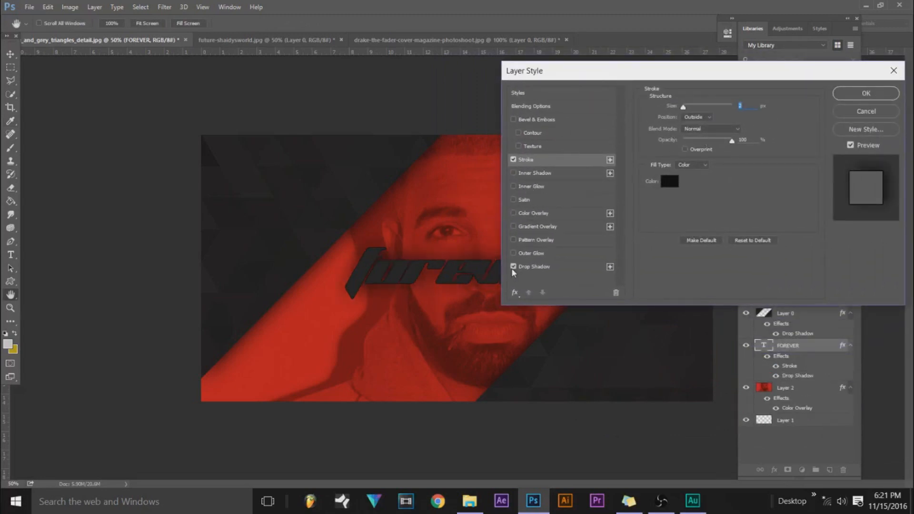
click(537, 267)
drag(729, 125, 713, 133)
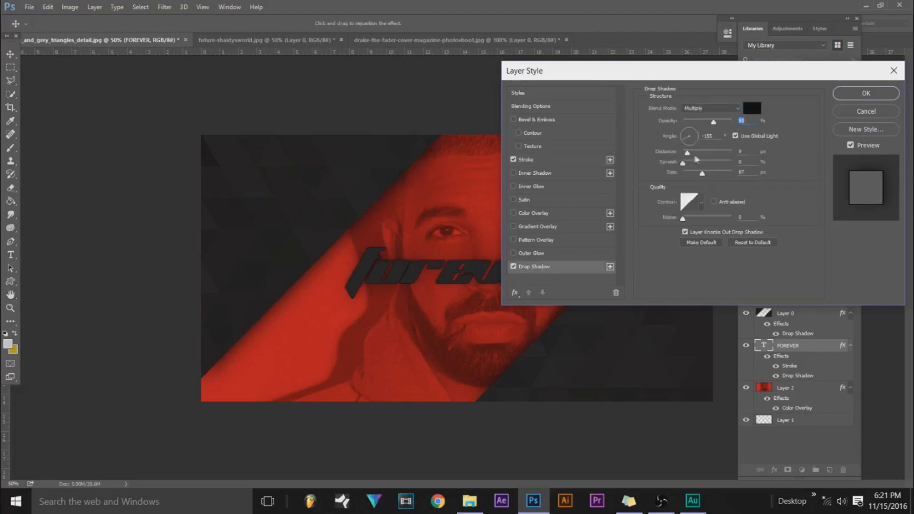
mouse_move(702, 173)
mouse_down()
mouse_move(692, 177)
mouse_move(694, 158)
mouse_up()
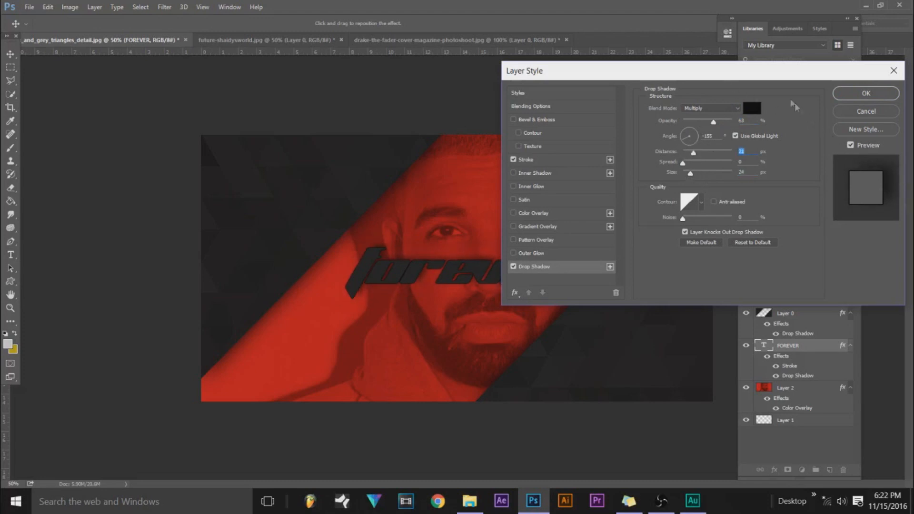
drag(779, 76, 781, 134)
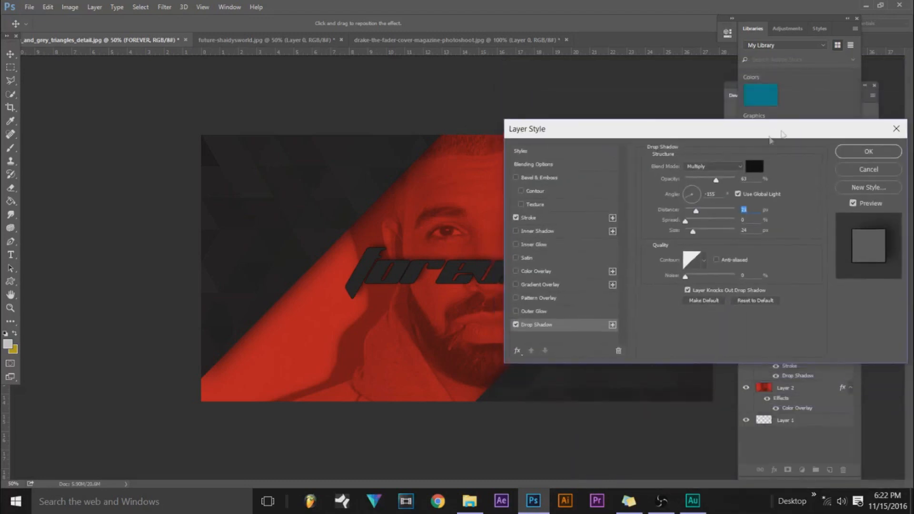
mouse_move(715, 180)
mouse_down()
mouse_move(697, 181)
mouse_move(706, 184)
mouse_up()
click(869, 151)
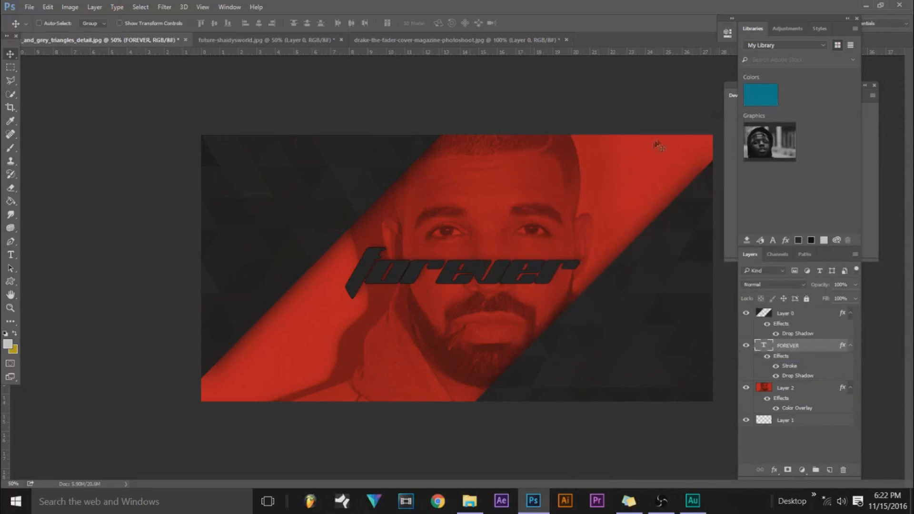
click(29, 7)
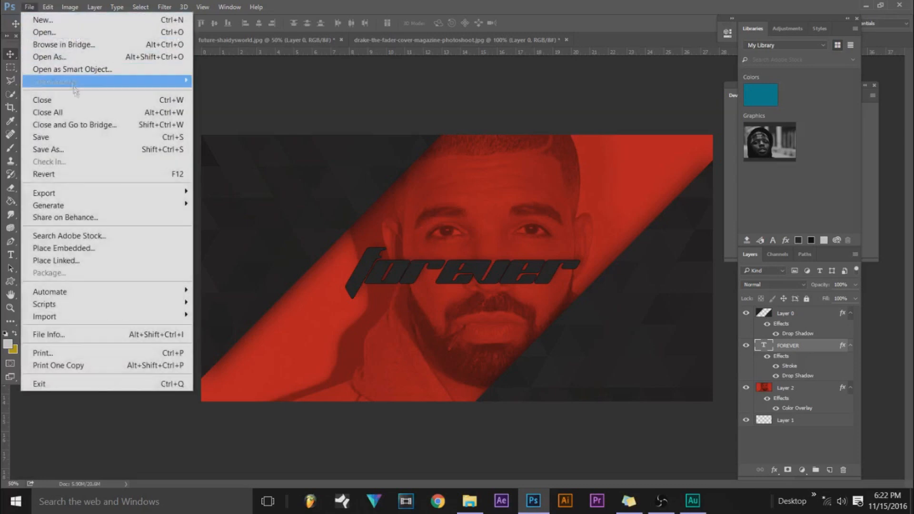
click(88, 150)
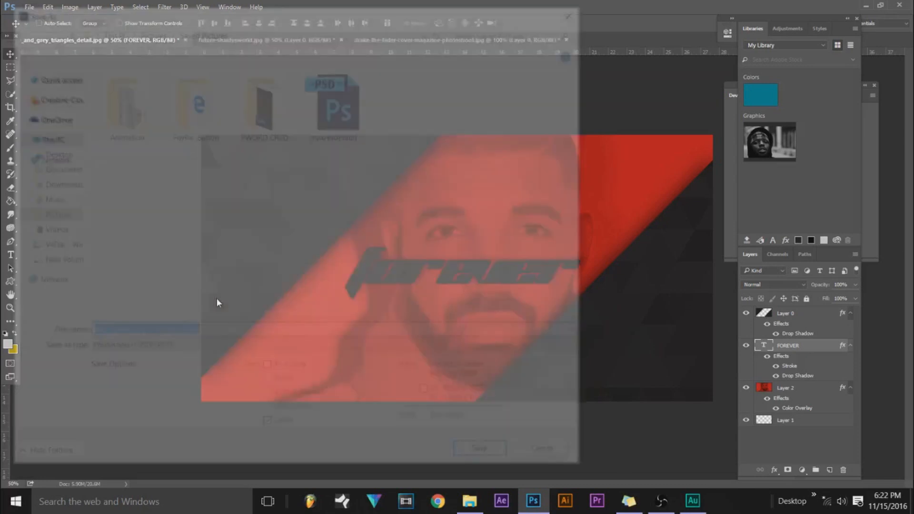
click(198, 350)
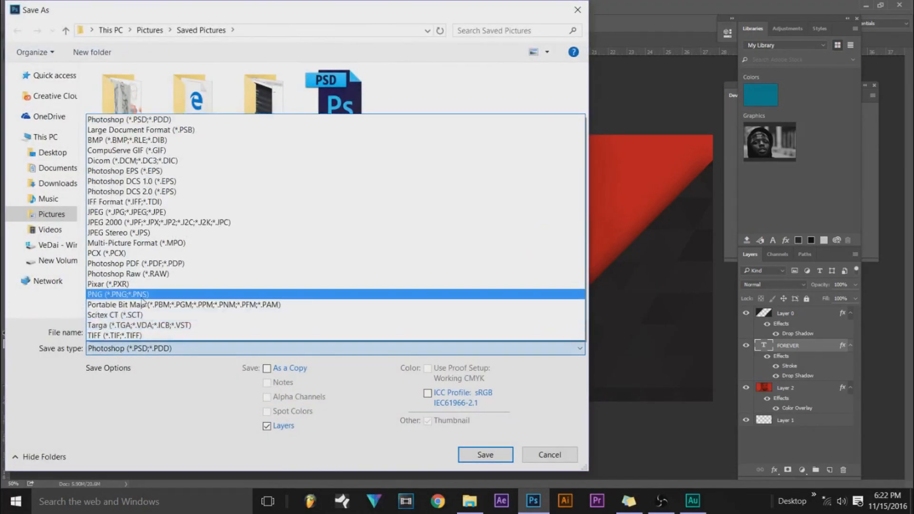
click(141, 296)
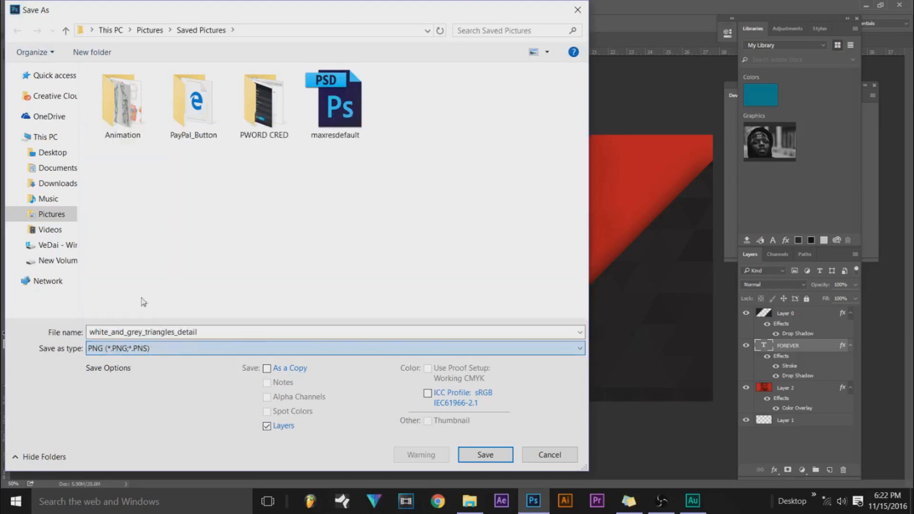
click(546, 456)
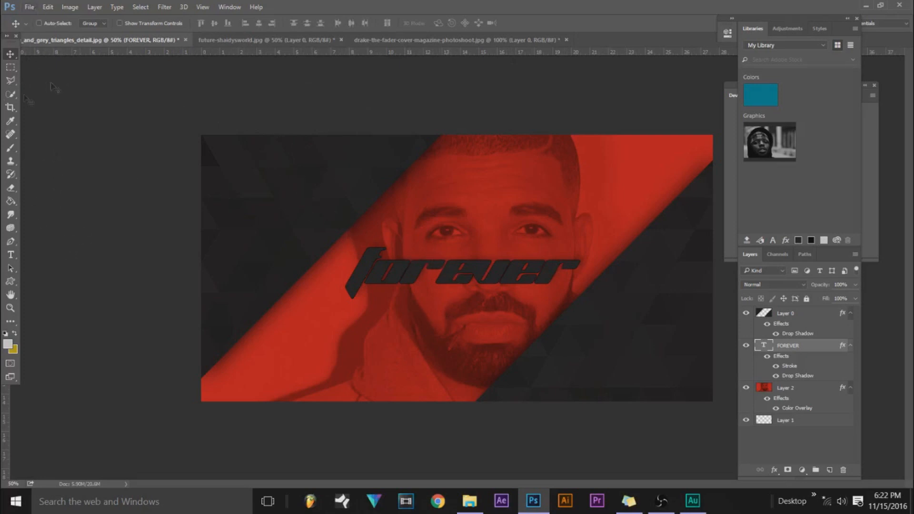
Look through the two open portrait documents and hide the red portrait, Layer 2, in the triangles design.
click(403, 39)
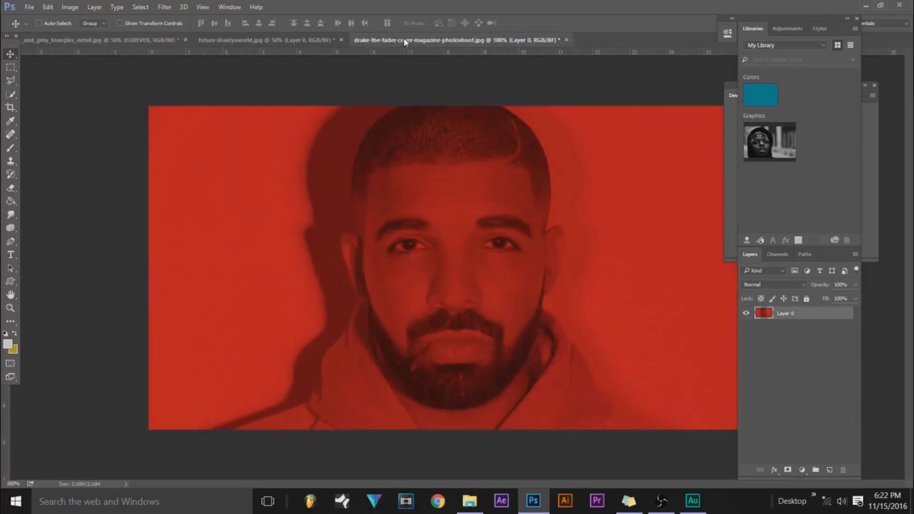
click(312, 40)
click(123, 40)
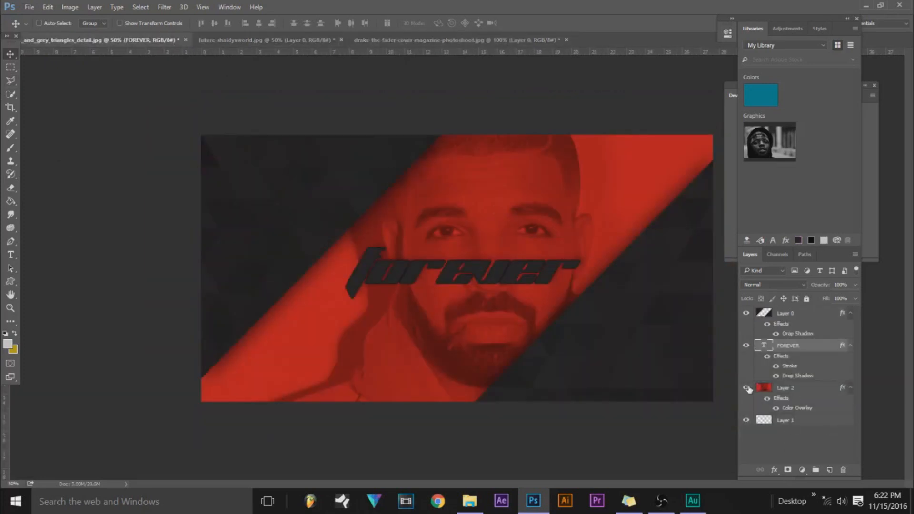
click(748, 389)
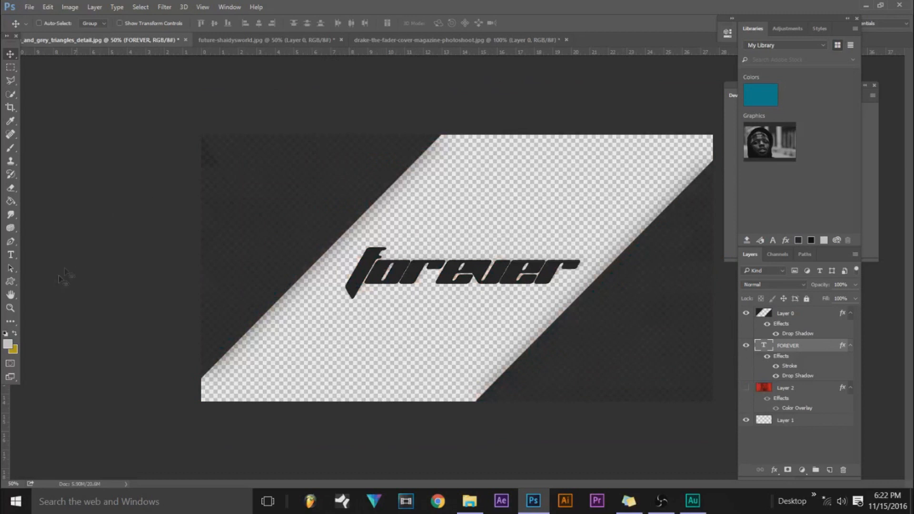
Replace the FOREVER text with BANDO and center it within the diagonal cut-out.
click(14, 254)
double_click(475, 276)
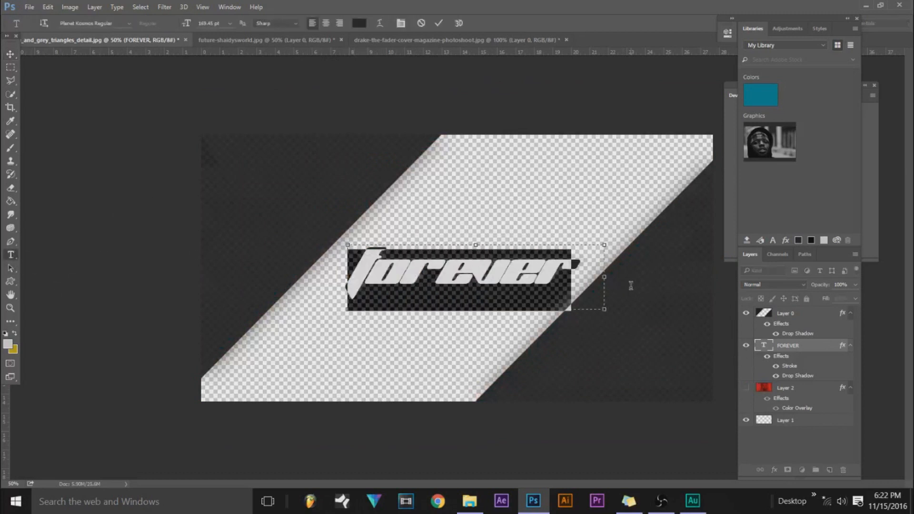
text(ba)
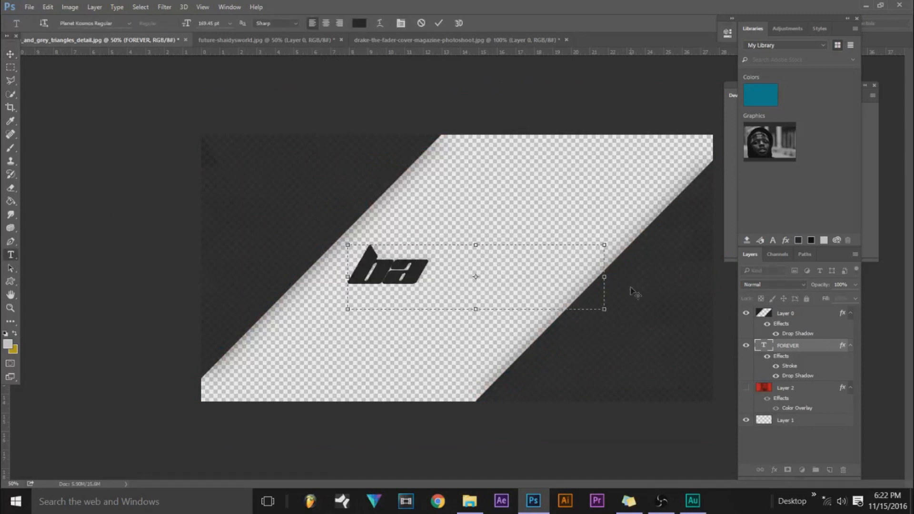
text(ndo)
click(10, 54)
drag(412, 271, 424, 271)
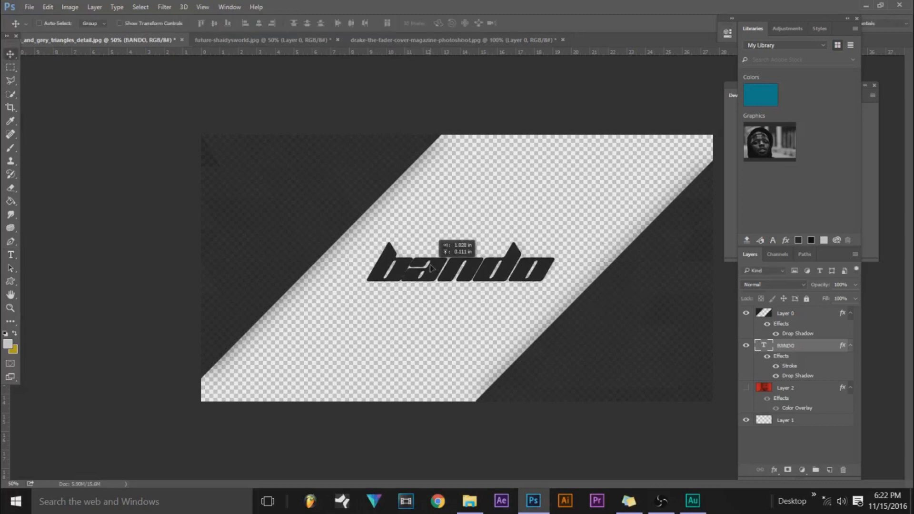
Bring the purple portrait from future-shaidysworld.jpg into the diagonal cut-out and place the BANDO text layer above it.
click(304, 40)
drag(390, 177, 445, 226)
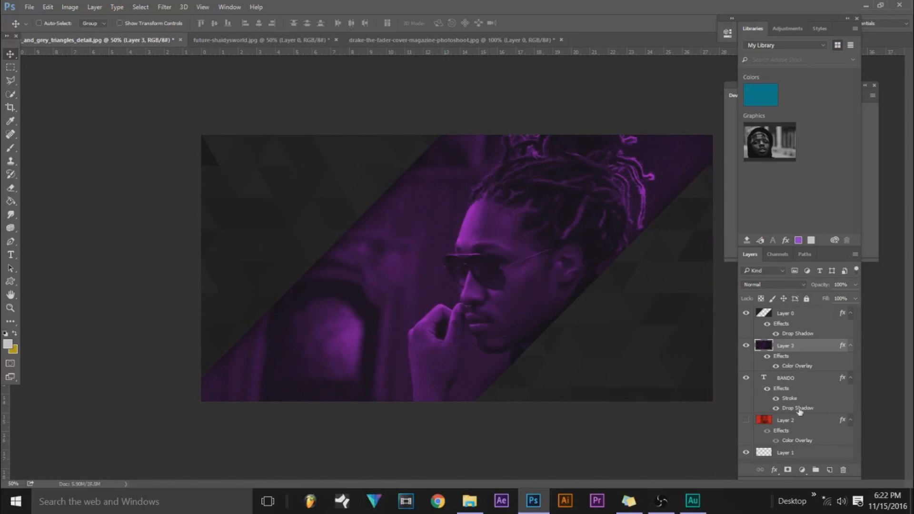
drag(793, 380, 798, 345)
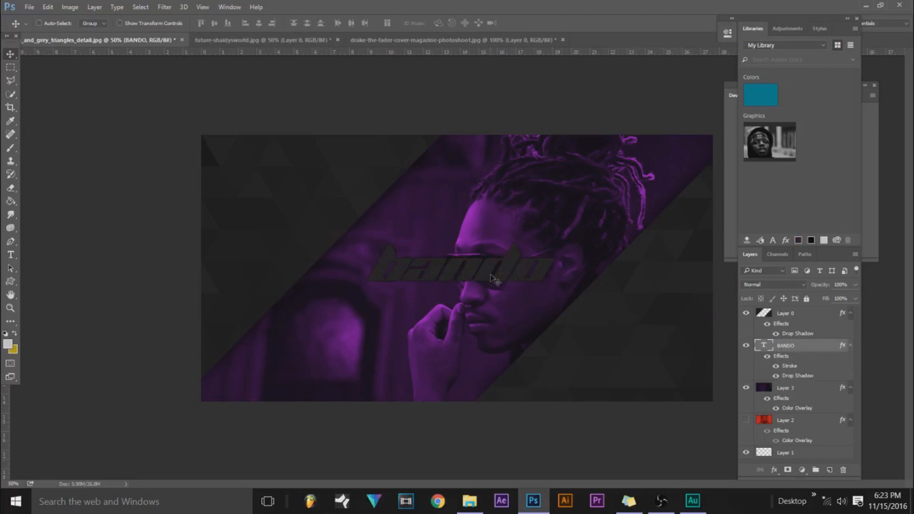
Set the purple portrait's Color Overlay to 51% opacity and change its color to a darker purple.
click(795, 389)
double_click(814, 393)
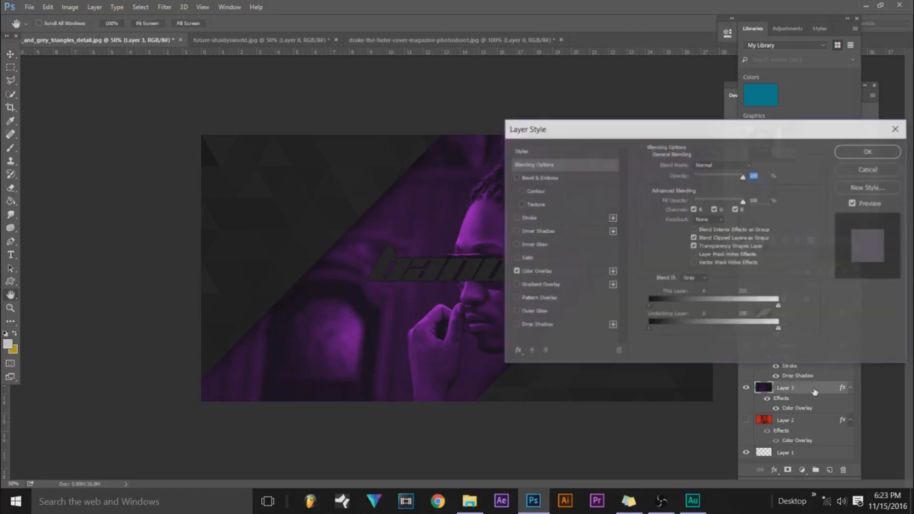
click(524, 271)
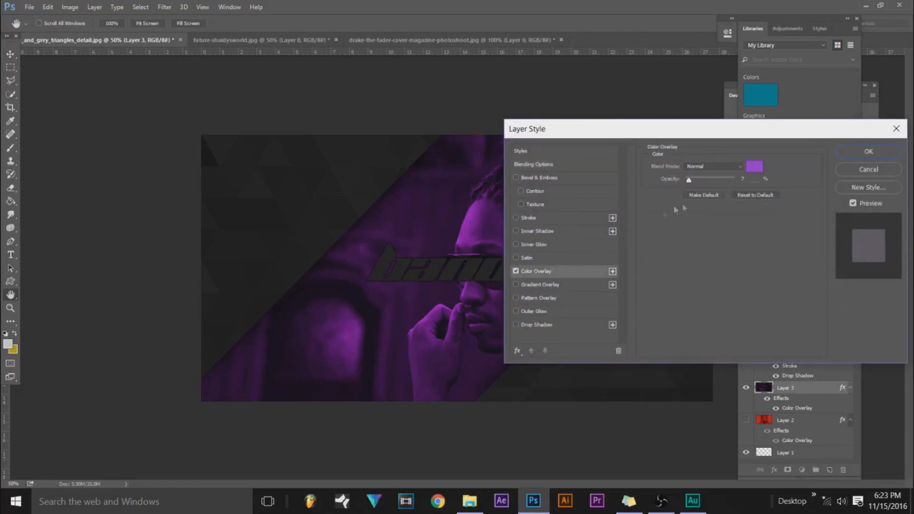
drag(689, 182, 710, 181)
click(754, 166)
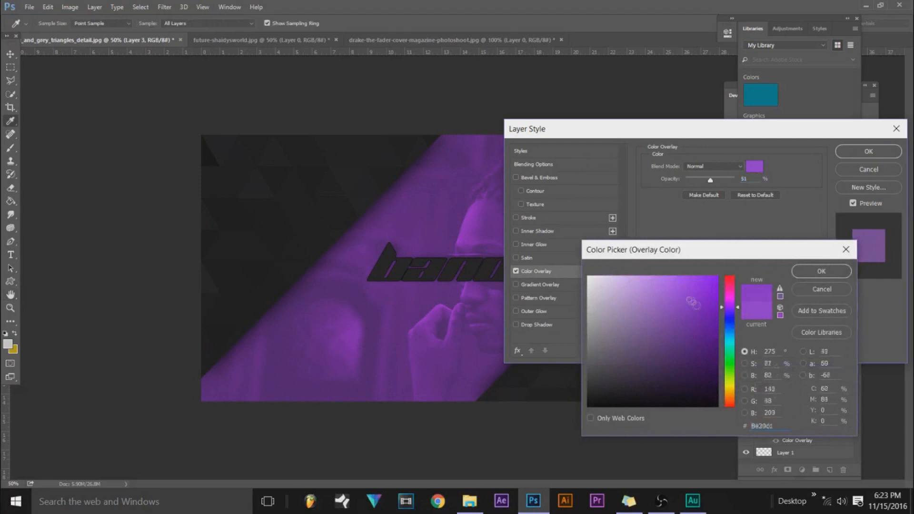
click(711, 327)
drag(710, 327, 705, 357)
click(818, 272)
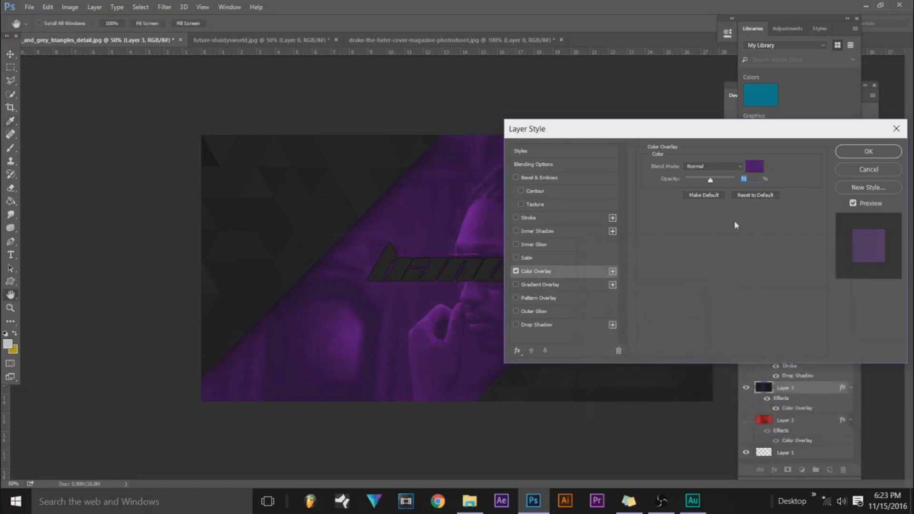
Fine-tune the opacity of the purple portrait's Color Overlay and apply the layer style.
drag(719, 128, 799, 67)
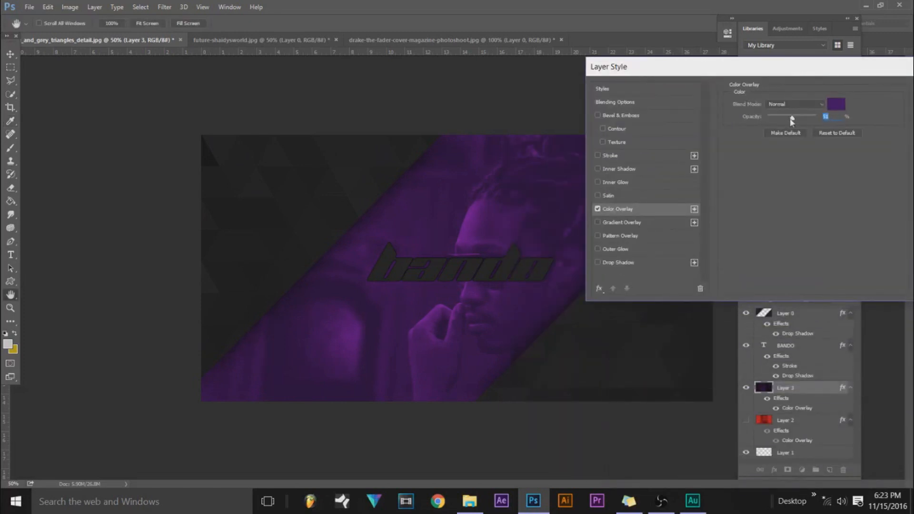
drag(799, 121, 802, 120)
drag(814, 74, 713, 76)
click(828, 93)
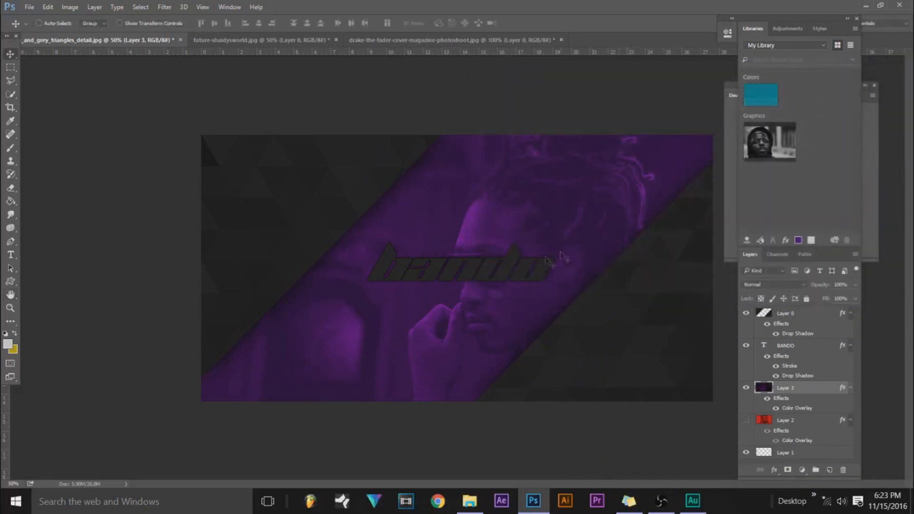
Change the BANDO text's stroke color to a muted purple-grey, #3f3246.
click(819, 345)
double_click(819, 345)
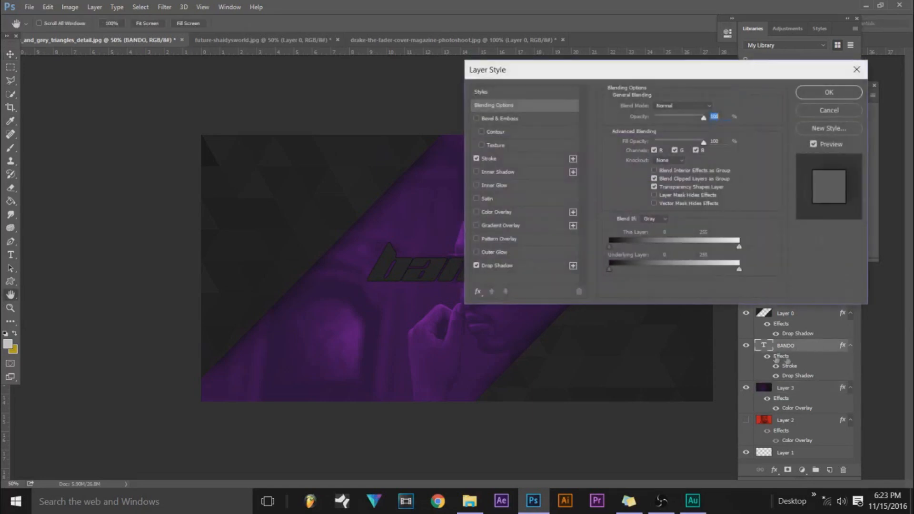
click(493, 167)
mouse_move(534, 123)
mouse_down()
mouse_move(611, 65)
mouse_move(666, 72)
mouse_up()
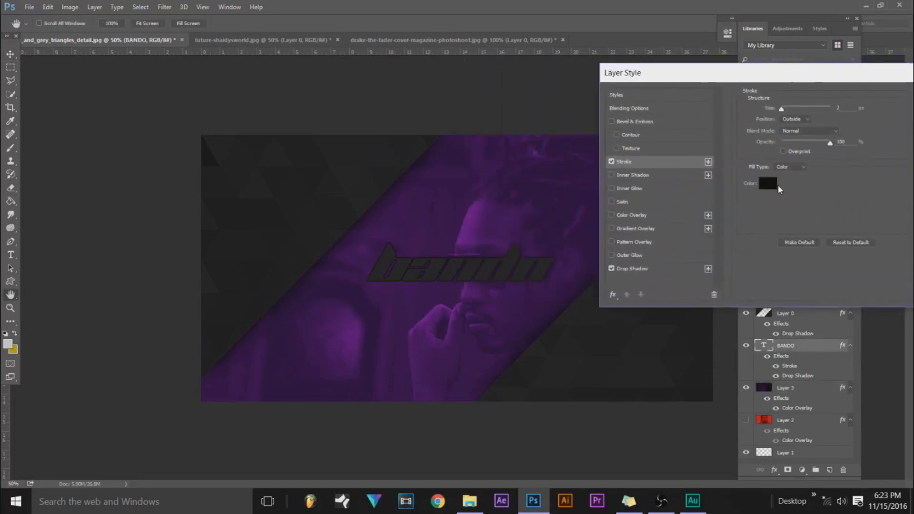
click(767, 183)
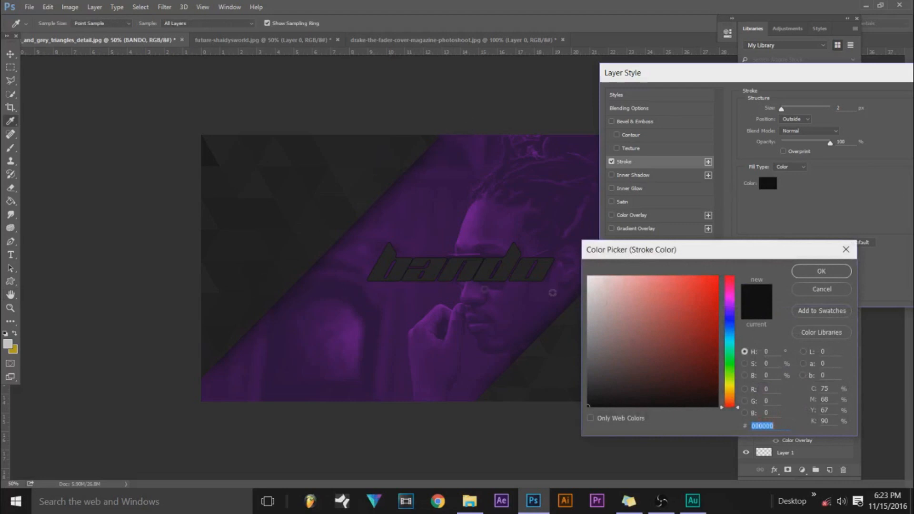
click(439, 202)
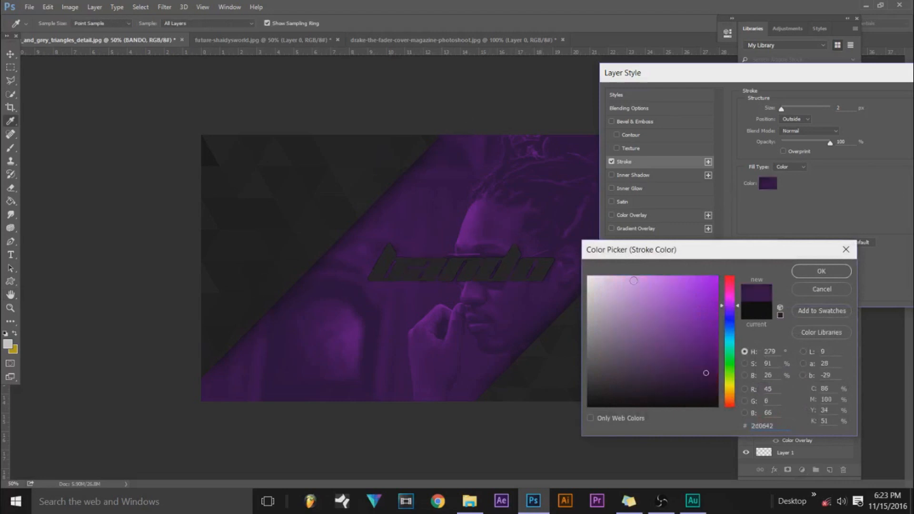
mouse_move(706, 373)
mouse_down()
mouse_move(598, 348)
mouse_move(591, 371)
mouse_up()
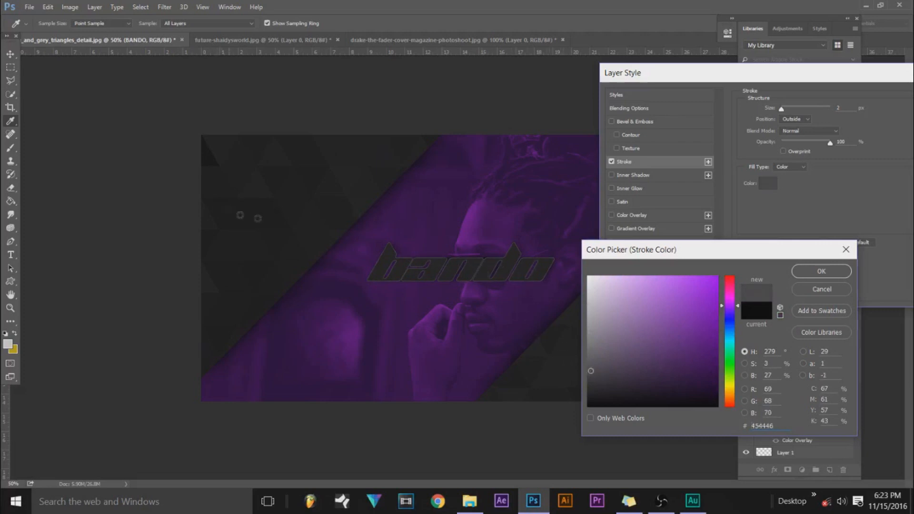
drag(608, 372, 624, 371)
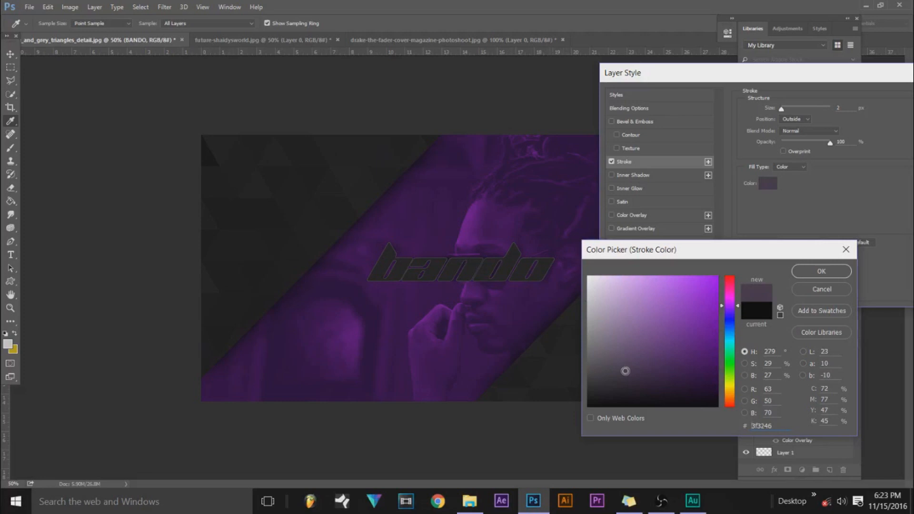
click(804, 272)
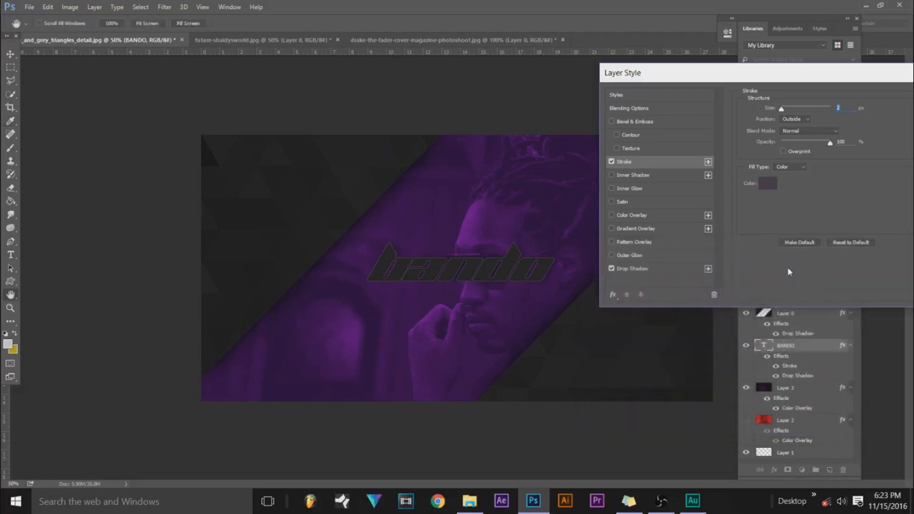
Adjust the opacity and size of the BANDO text's drop shadow and apply the layer style.
click(657, 269)
drag(793, 124, 818, 128)
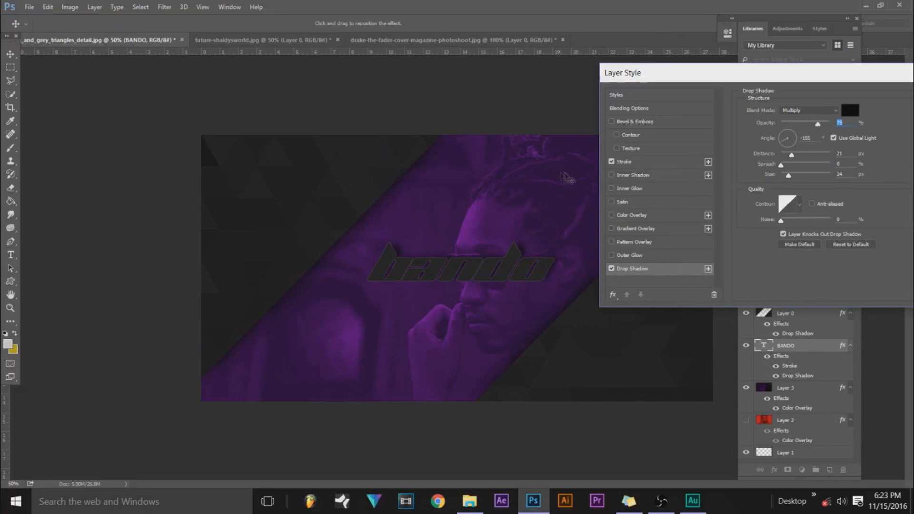
mouse_move(788, 175)
mouse_down()
mouse_move(800, 177)
mouse_move(790, 180)
mouse_up()
mouse_move(790, 177)
mouse_down()
mouse_move(773, 180)
mouse_move(791, 180)
mouse_up()
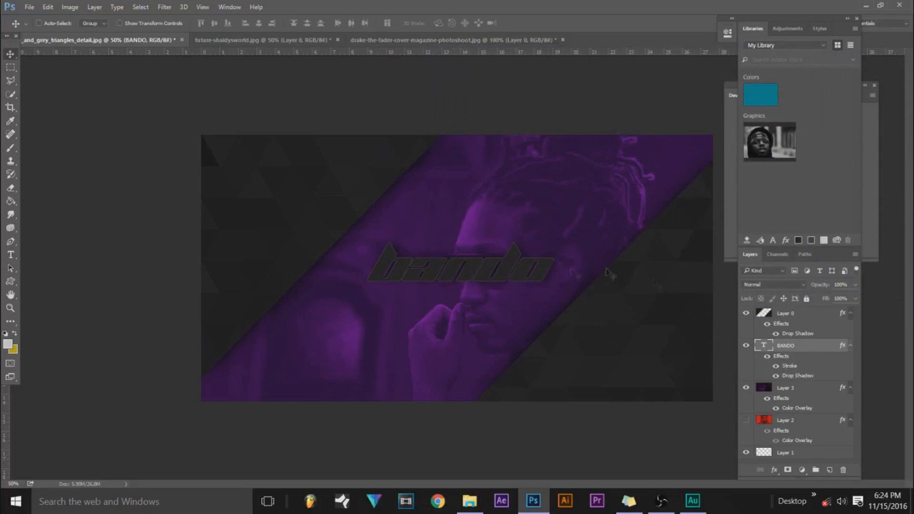
Change the BANDO text's stroke color to a darker purple-grey, #2d2332, and apply the layer style.
double_click(818, 356)
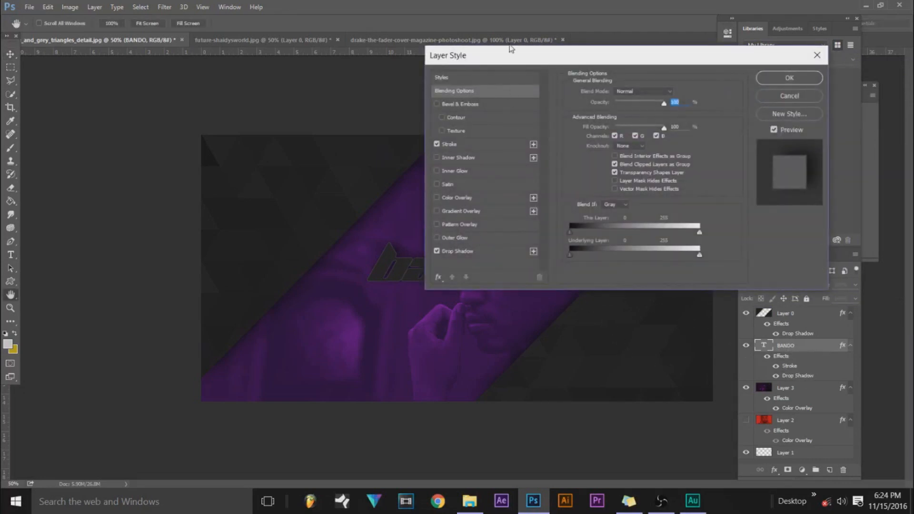
drag(502, 51, 662, 30)
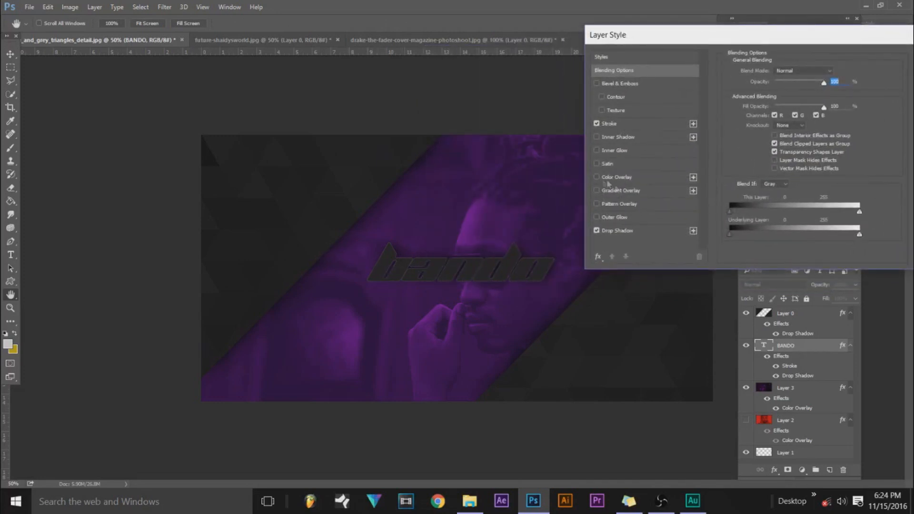
click(619, 124)
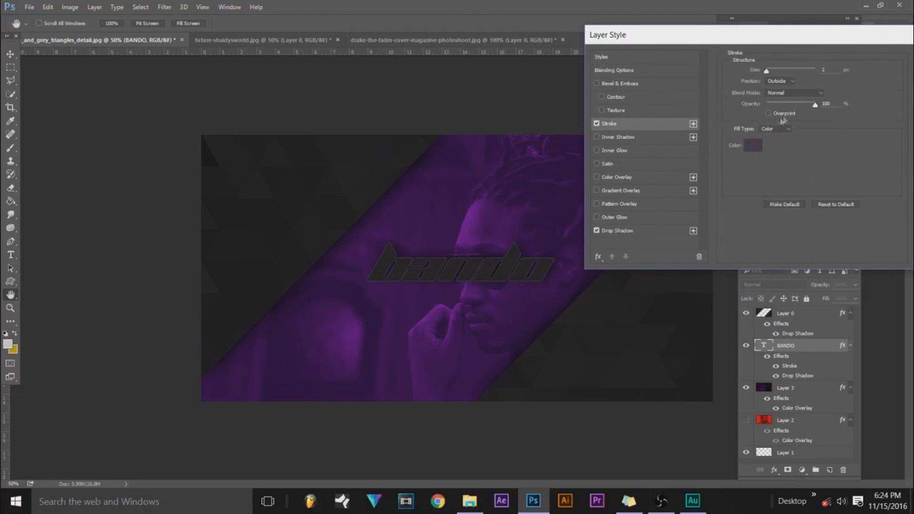
click(760, 147)
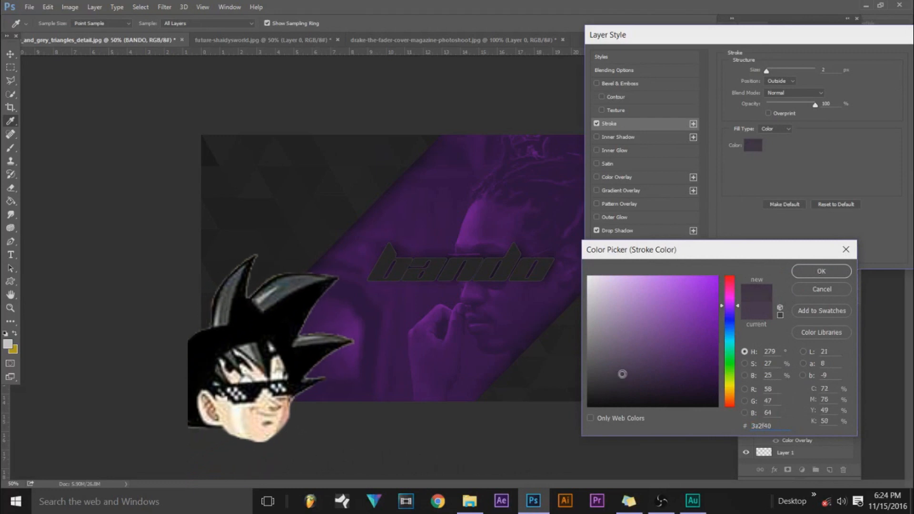
click(625, 380)
mouse_move(625, 381)
mouse_down()
mouse_move(640, 375)
mouse_move(625, 380)
mouse_up()
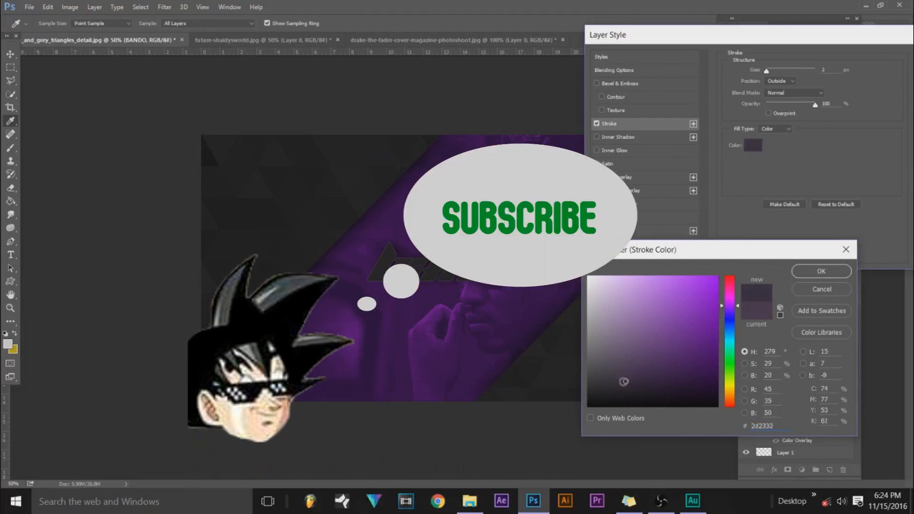
click(821, 273)
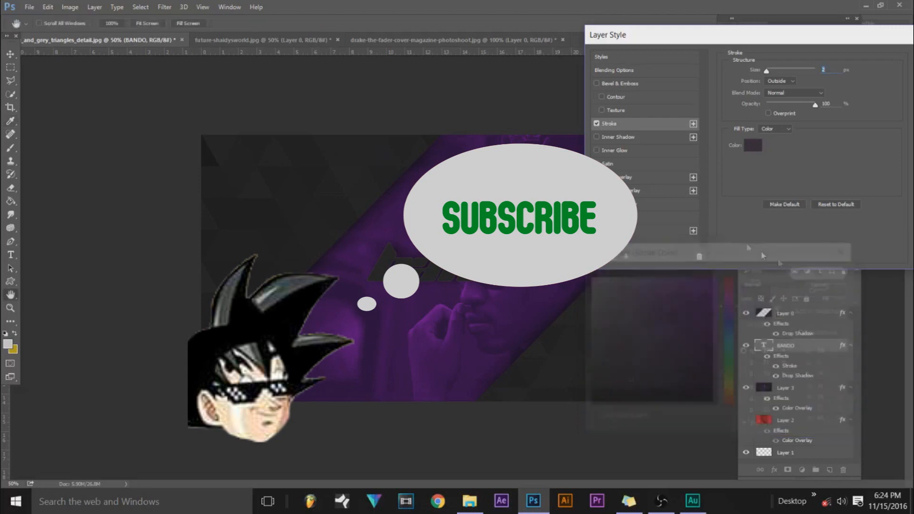
drag(708, 34, 626, 27)
click(855, 53)
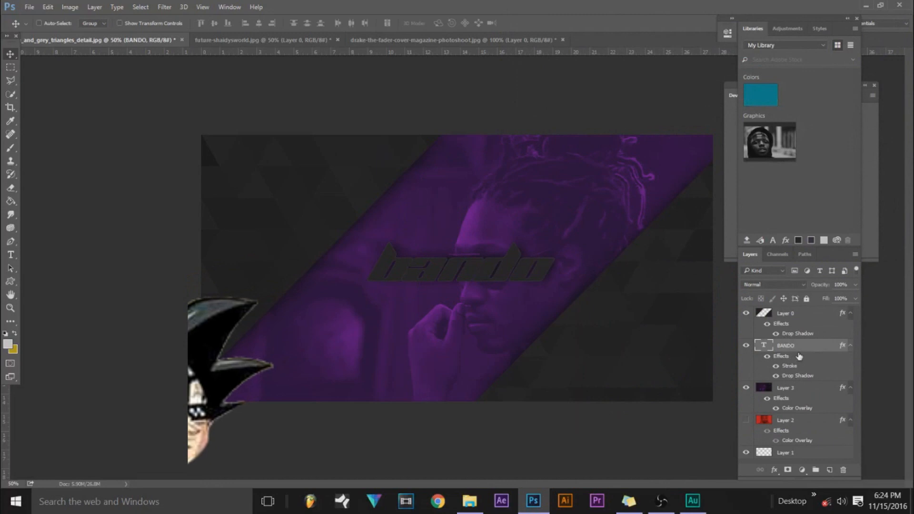
click(10, 255)
click(431, 268)
drag(379, 266, 591, 252)
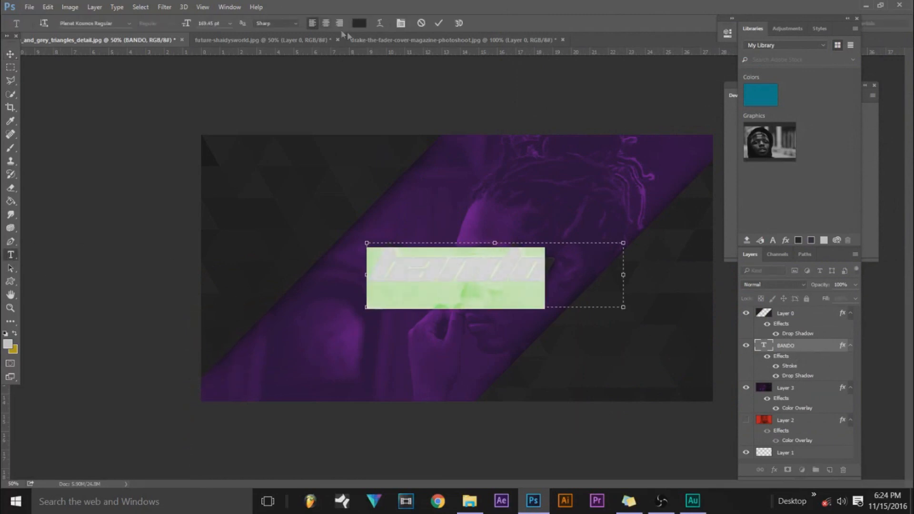
click(360, 23)
click(648, 323)
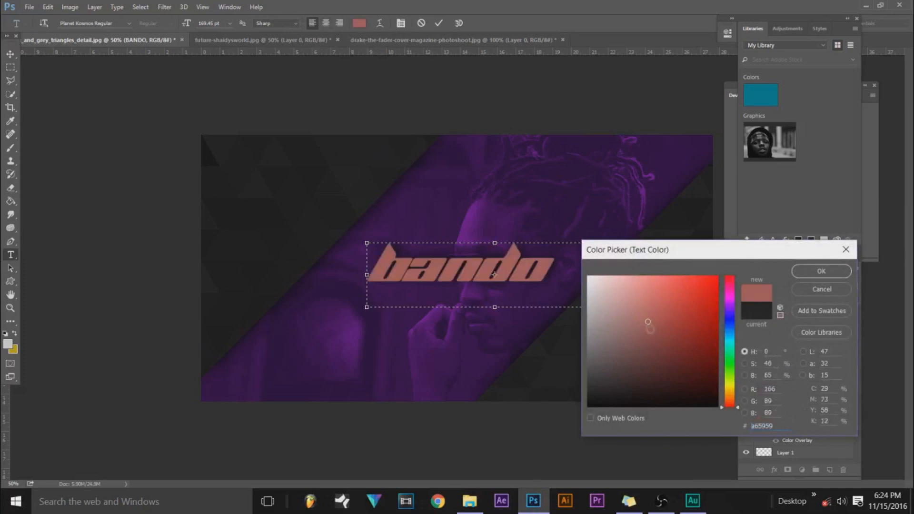
mouse_move(652, 333)
mouse_down()
mouse_move(607, 306)
mouse_move(587, 276)
mouse_up()
mouse_move(596, 321)
mouse_down()
mouse_move(591, 327)
mouse_move(576, 300)
mouse_up()
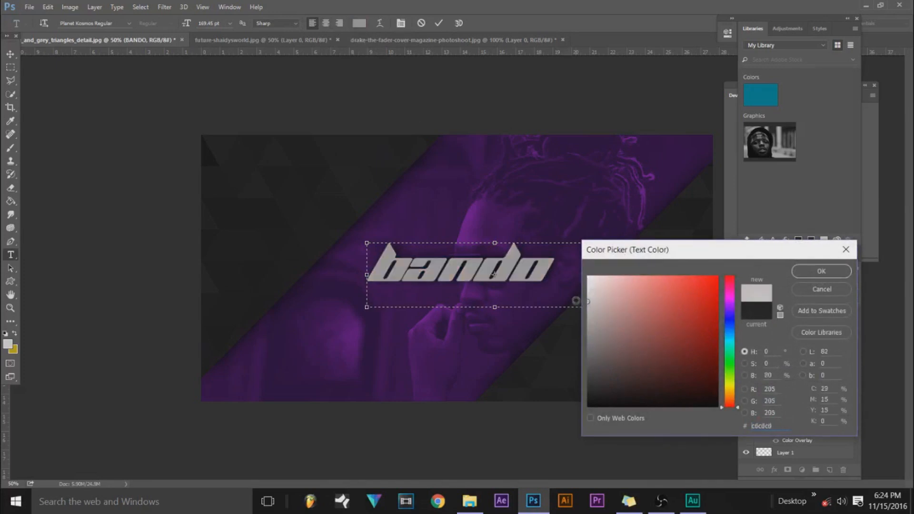
mouse_move(604, 371)
mouse_down()
mouse_move(584, 405)
mouse_move(593, 383)
mouse_move(595, 396)
mouse_up()
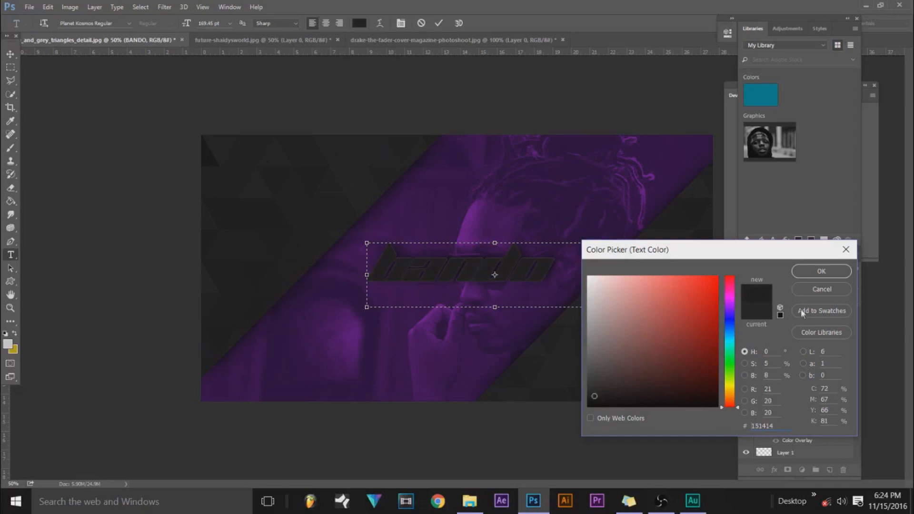
click(822, 288)
Nudge the BANDO text slightly to the left with the Move tool.
click(10, 53)
drag(431, 272, 429, 272)
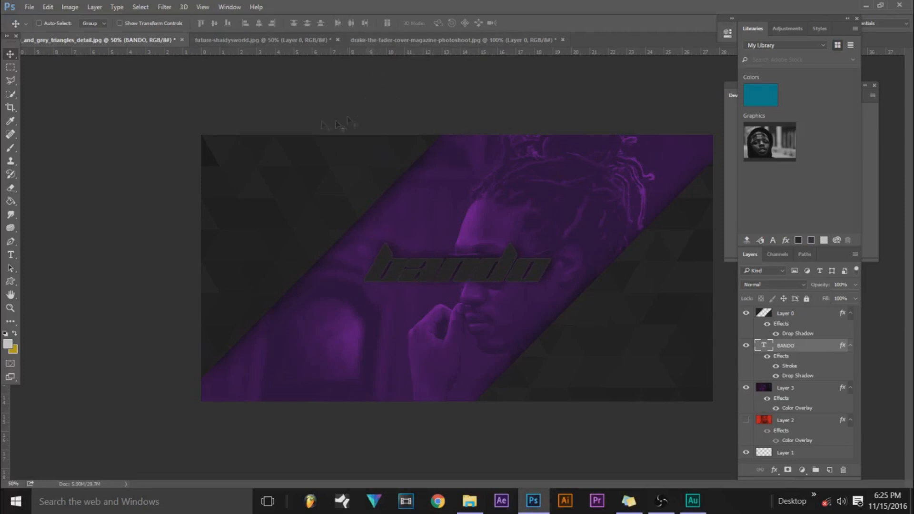
Select a circular area on the triangles layer, overlapping the upper-left edge of the diagonal cut-out, with the Elliptical Marquee tool.
click(10, 67)
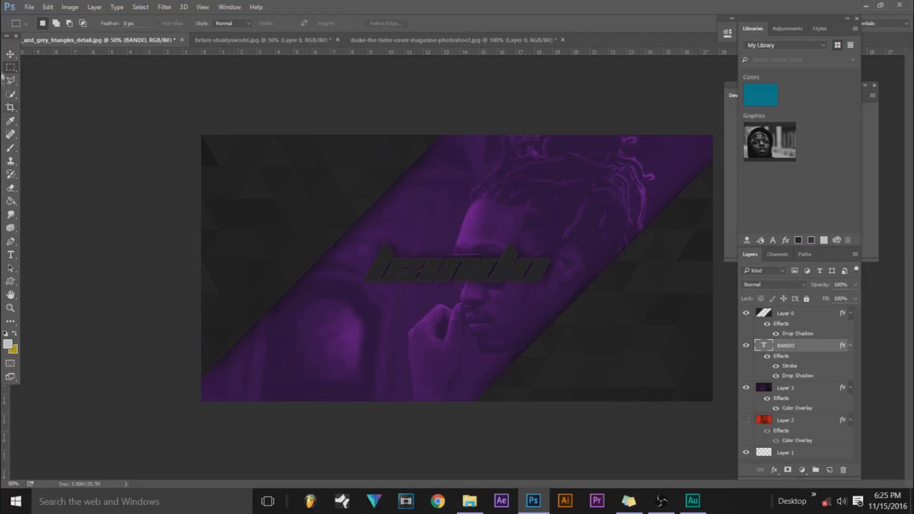
right_click(10, 67)
click(26, 77)
click(799, 454)
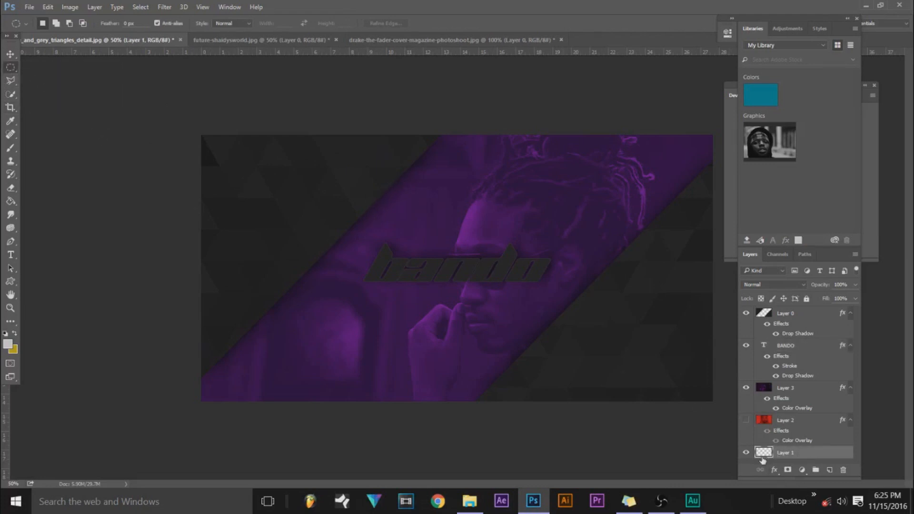
click(763, 312)
mouse_move(384, 166)
mouse_down()
mouse_move(305, 288)
mouse_move(241, 324)
mouse_move(230, 317)
mouse_up()
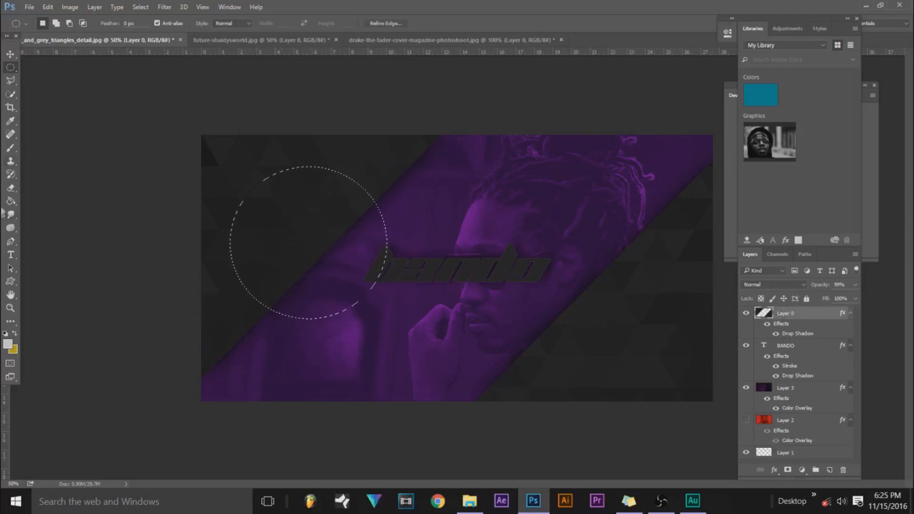
Erase the triangles layer inside the circular selection with a 145 px eraser brush and deselect.
click(7, 190)
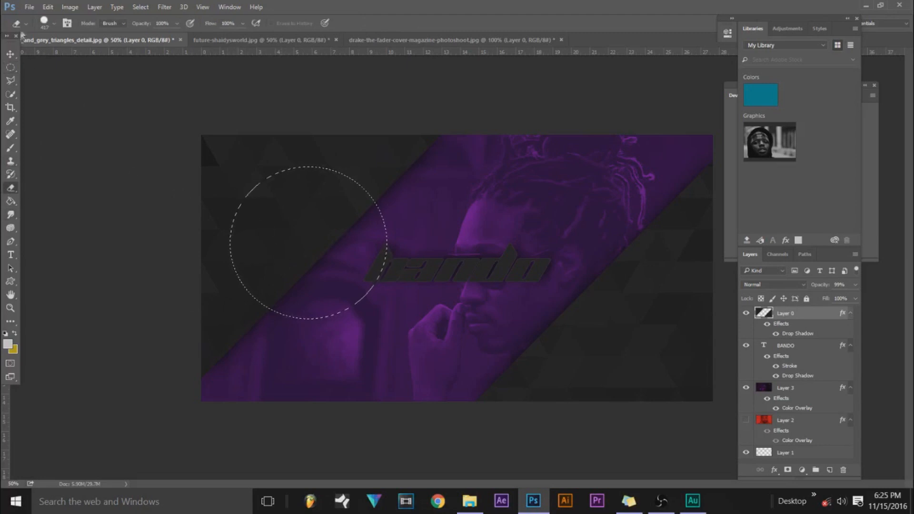
click(55, 24)
drag(114, 58, 99, 57)
drag(292, 229, 316, 203)
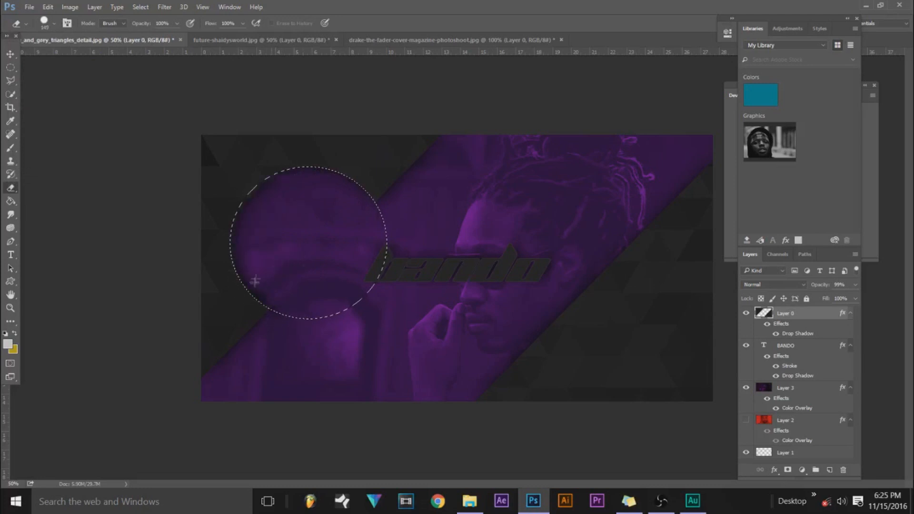
click(10, 67)
click(424, 251)
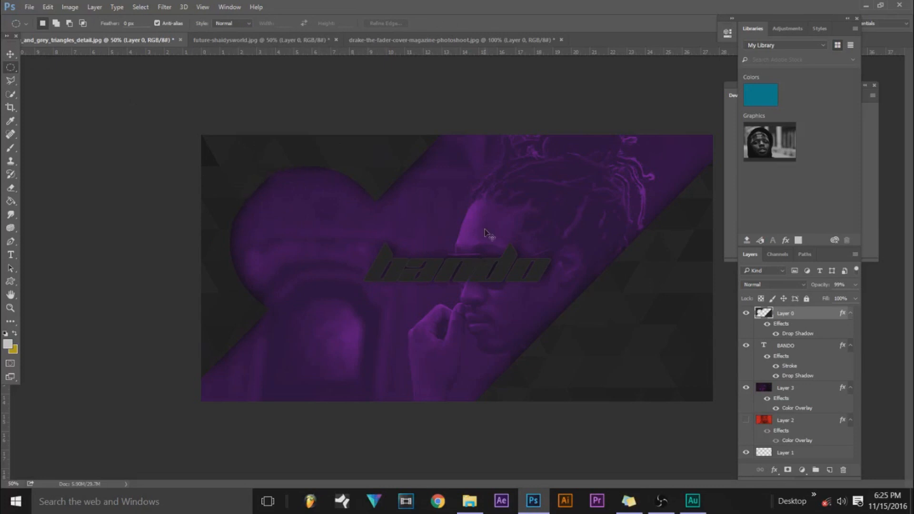
Undo the circular erasure on the triangles layer and clear the selection.
key(ctrl+z)
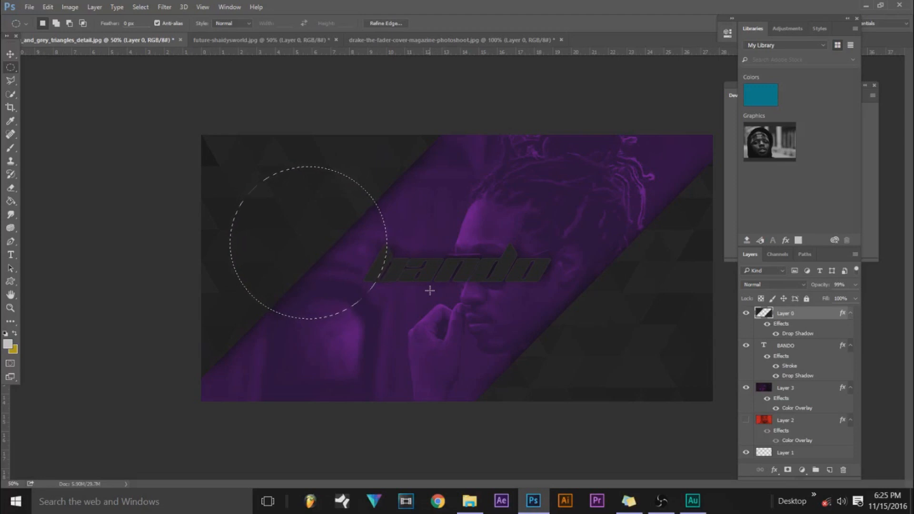
click(130, 148)
click(10, 54)
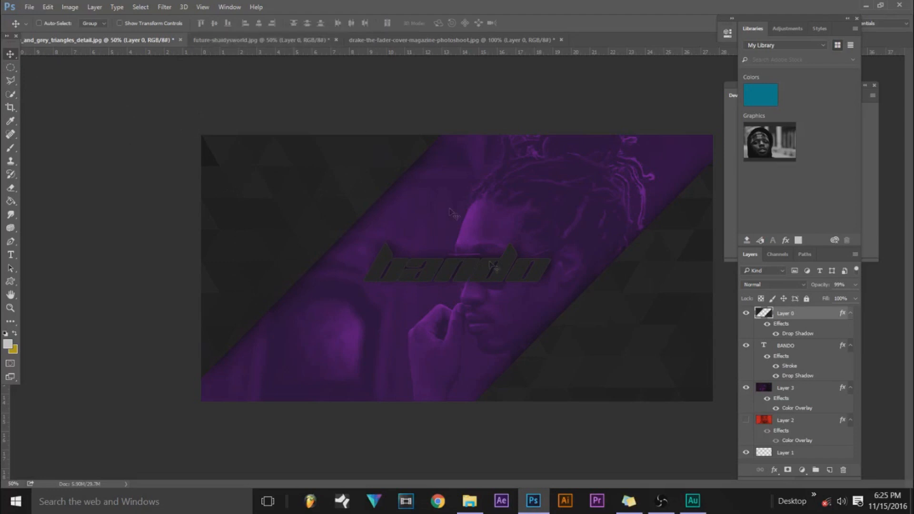
Compare the red and purple portrait versions by showing Layer 2 and toggling the visibility of Layer 3.
click(746, 388)
click(745, 420)
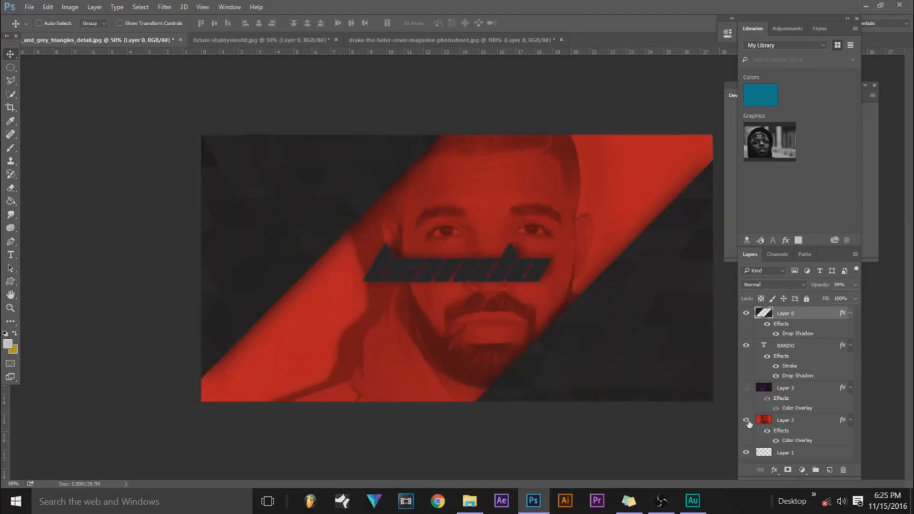
click(746, 387)
click(745, 388)
click(746, 388)
click(746, 388)
click(745, 388)
click(746, 387)
click(746, 388)
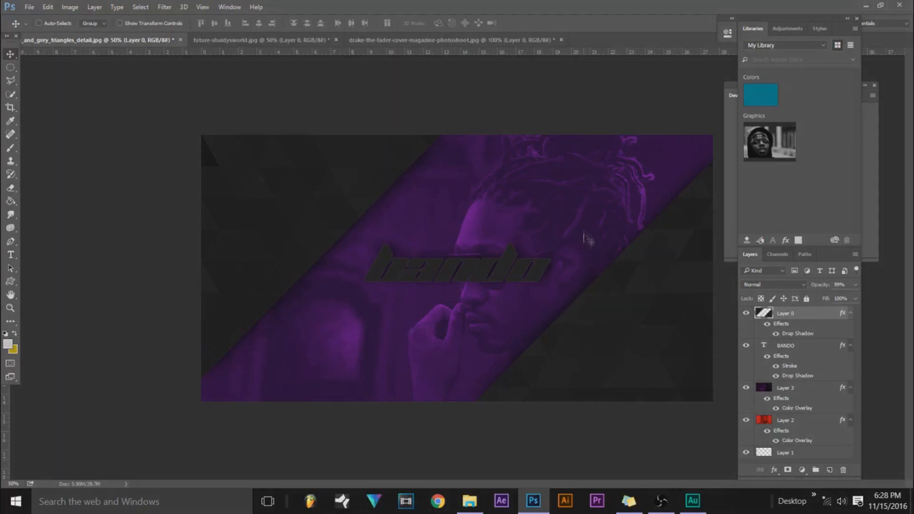
click(665, 507)
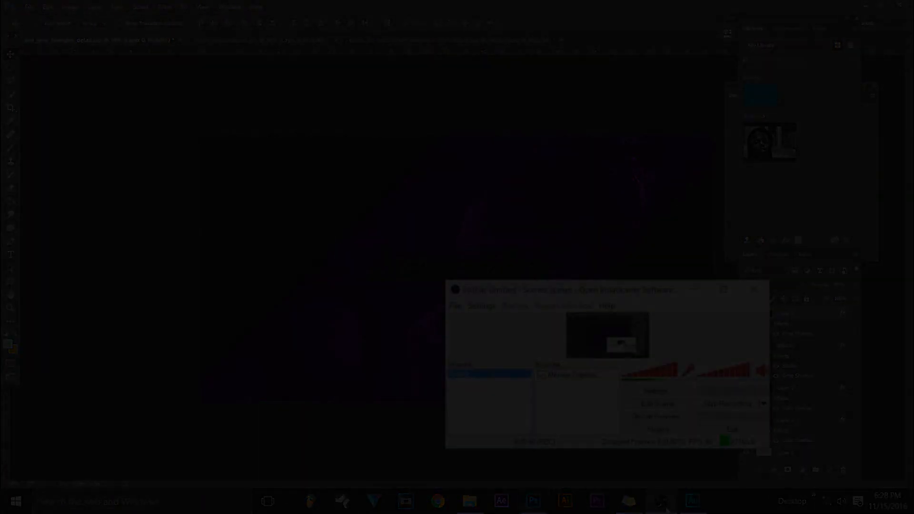